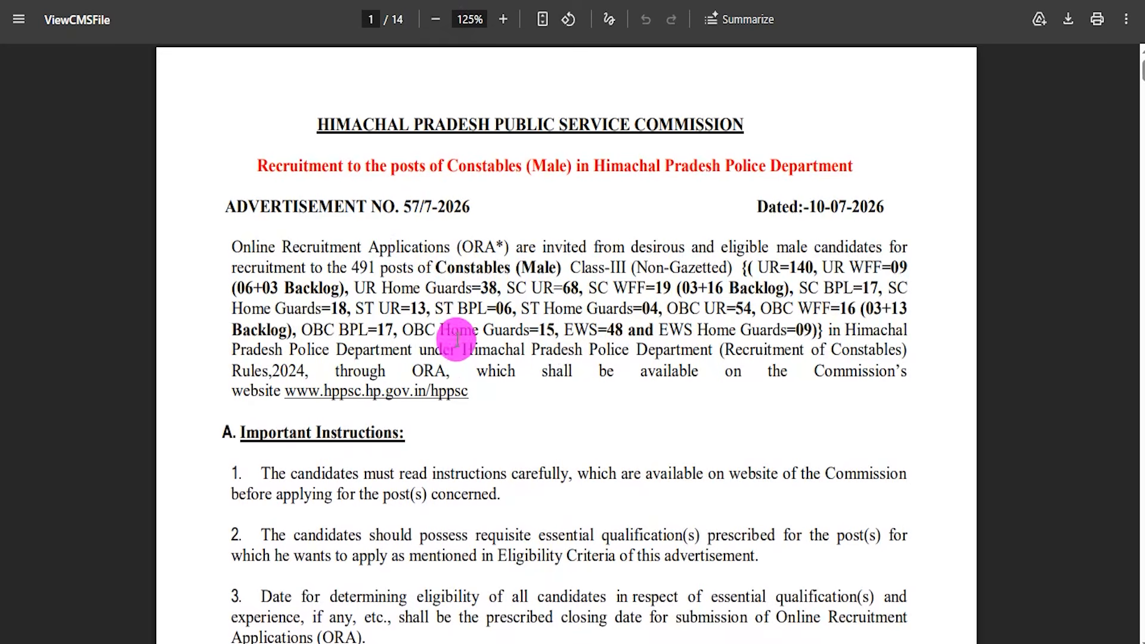
Look over the vacancy breakdown in the male constable advertisement and the registered applicant sign-in page.
drag(554, 288, 612, 289)
click(612, 309)
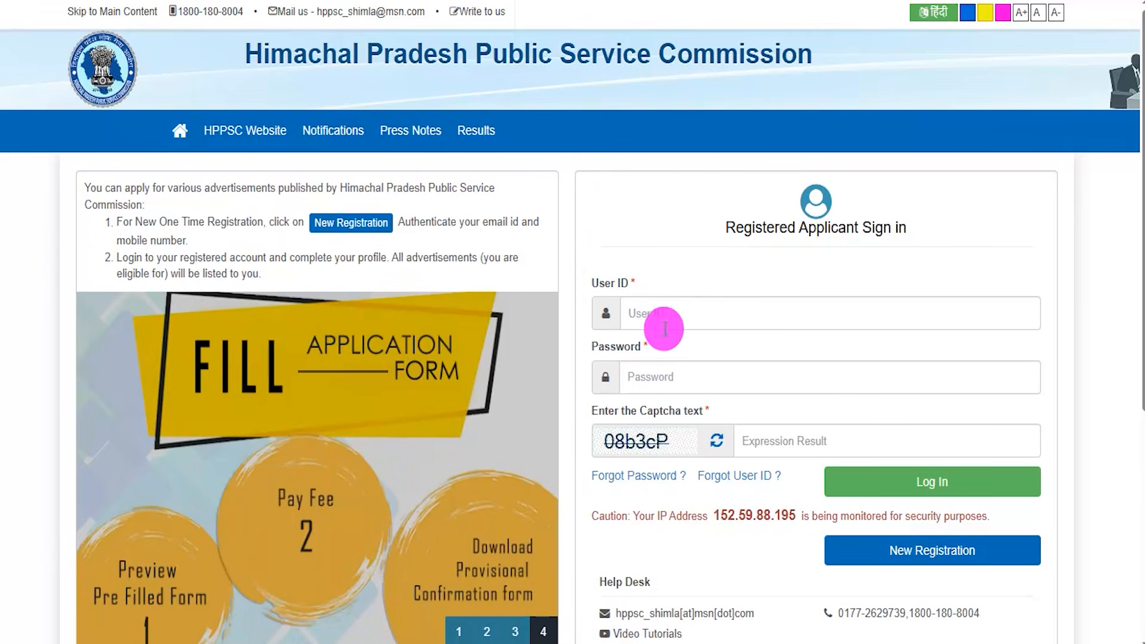
drag(735, 229, 815, 229)
scroll(718, 359, down, 5)
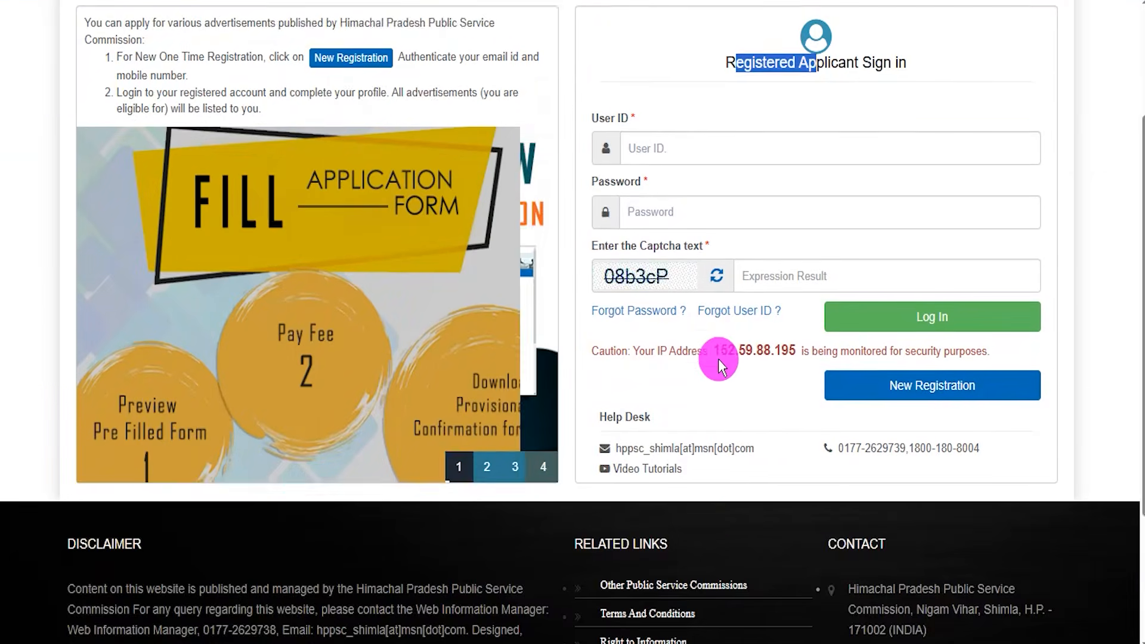
scroll(736, 397, down, 2)
scroll(735, 397, up, 6)
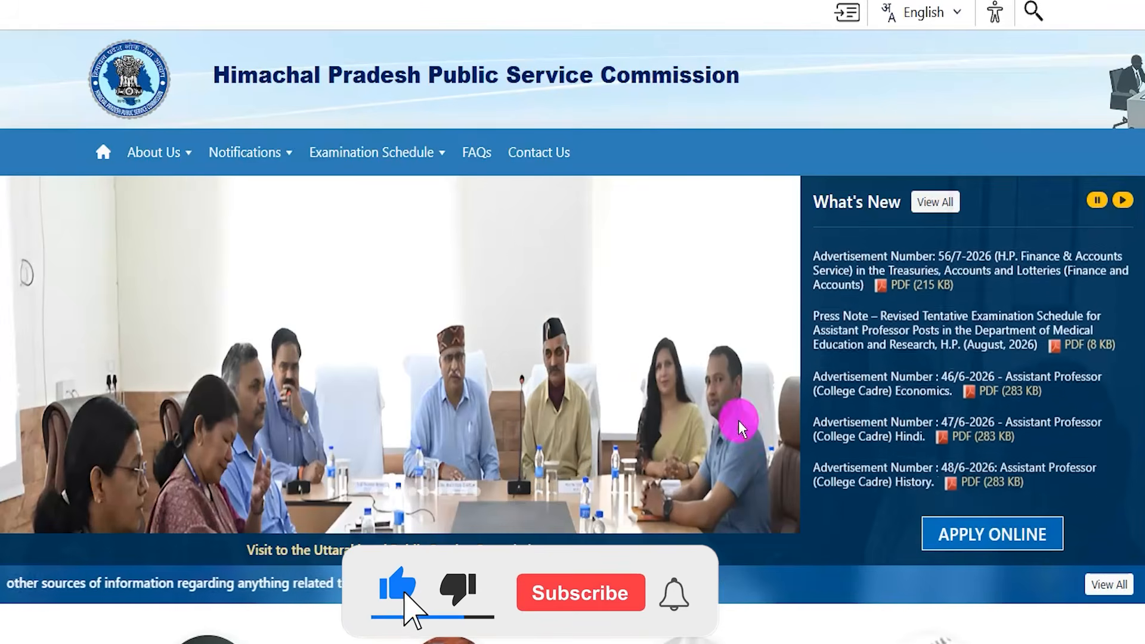
Browse through the photo slideshow on the Himachal Pradesh Public Service Commission home page.
click(783, 419)
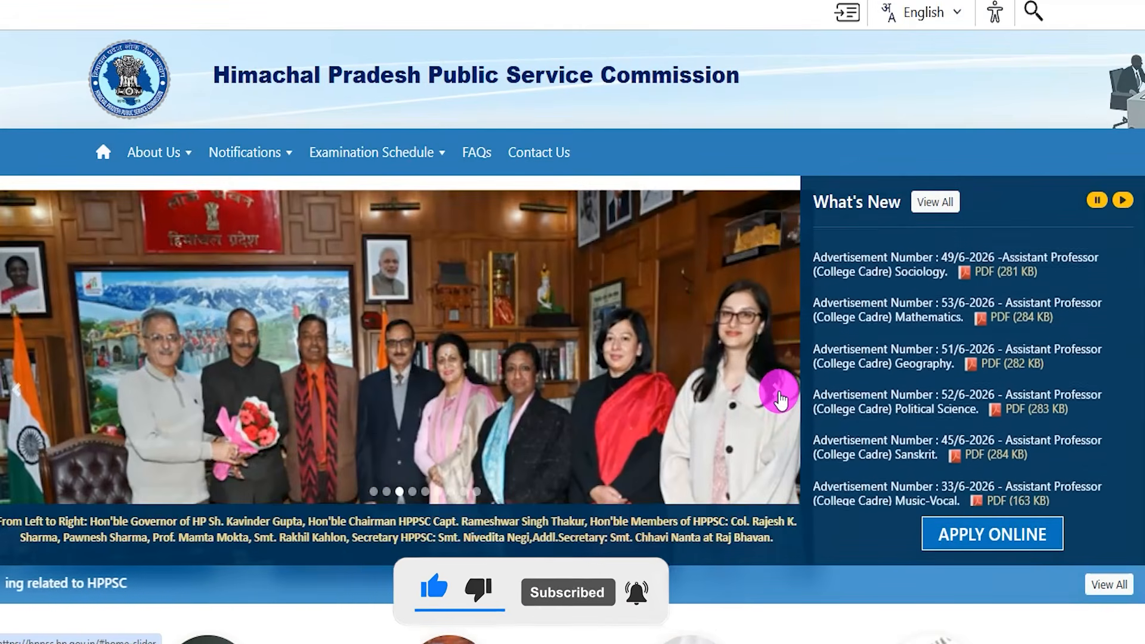
click(780, 398)
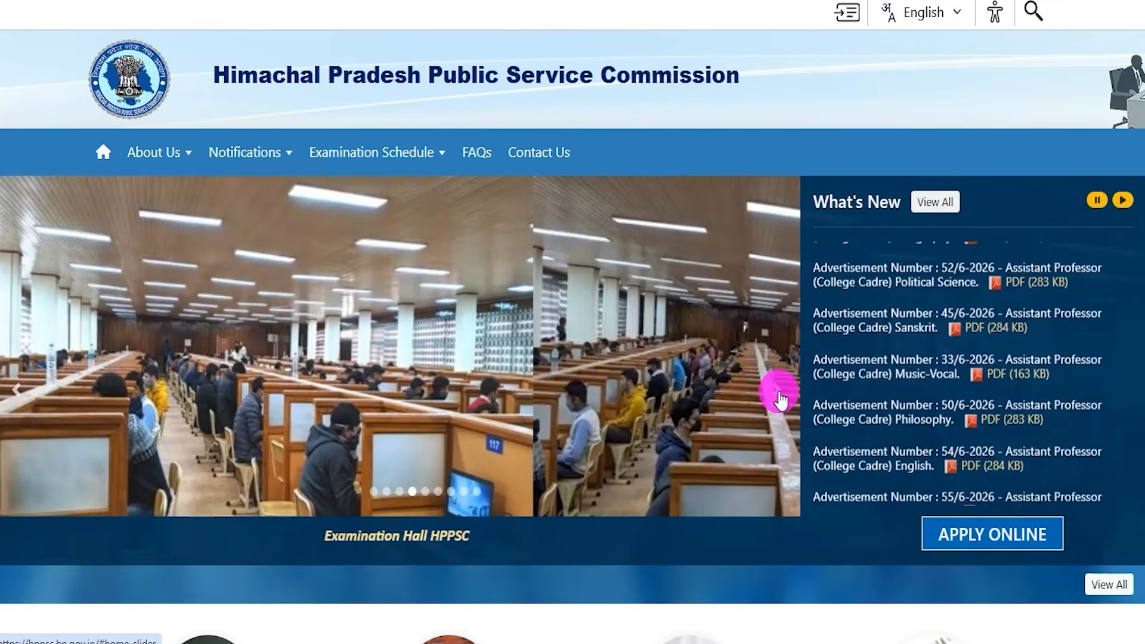
click(780, 398)
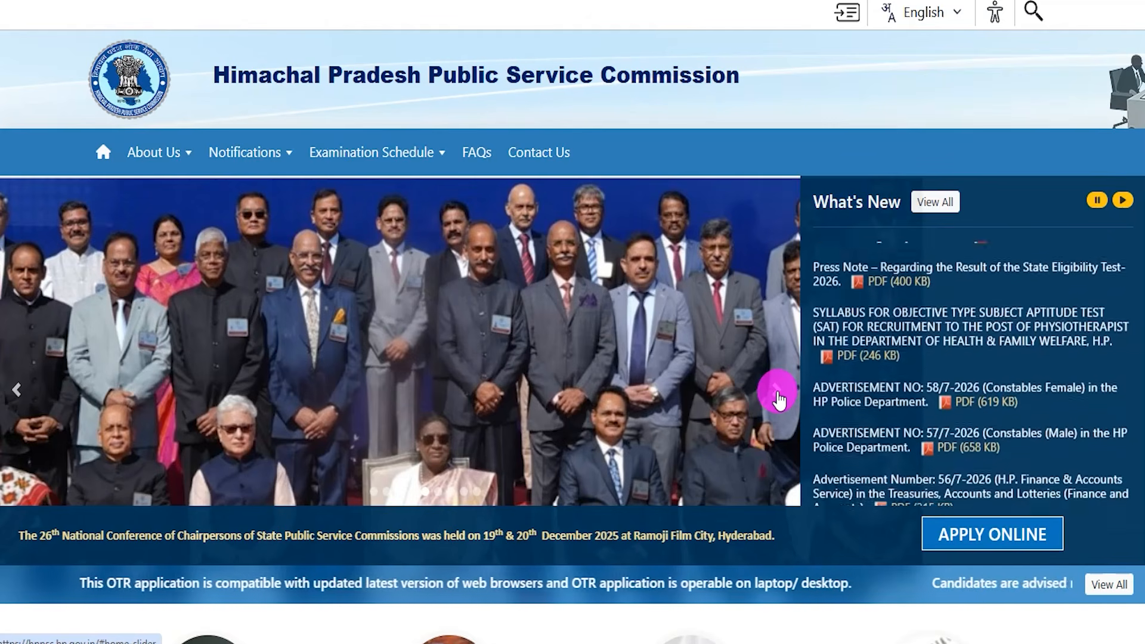
click(779, 393)
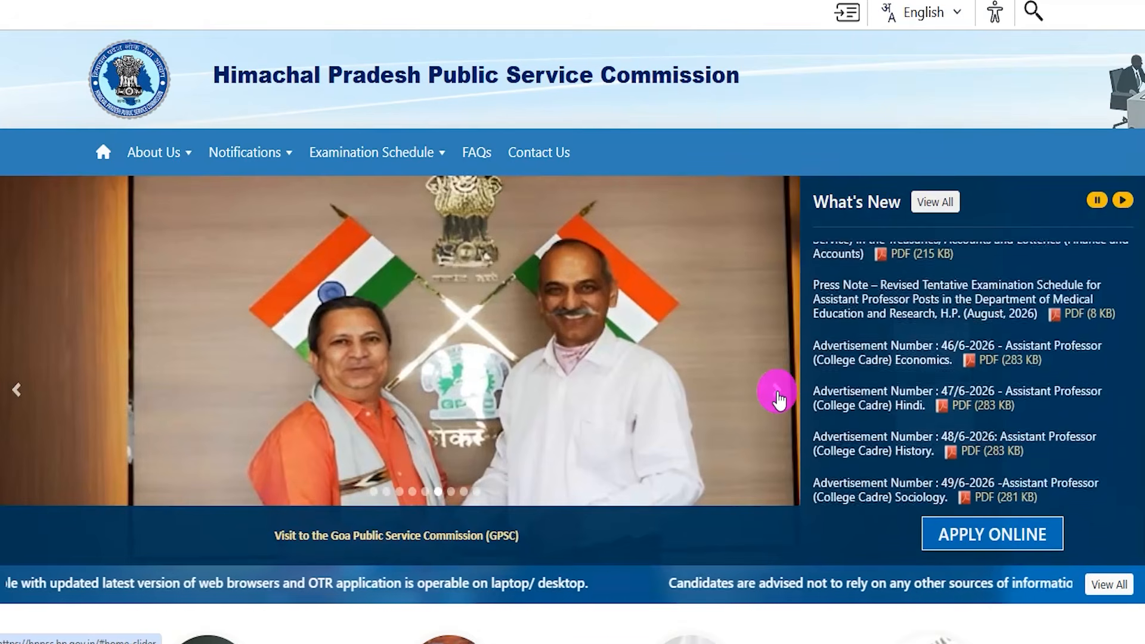
click(778, 393)
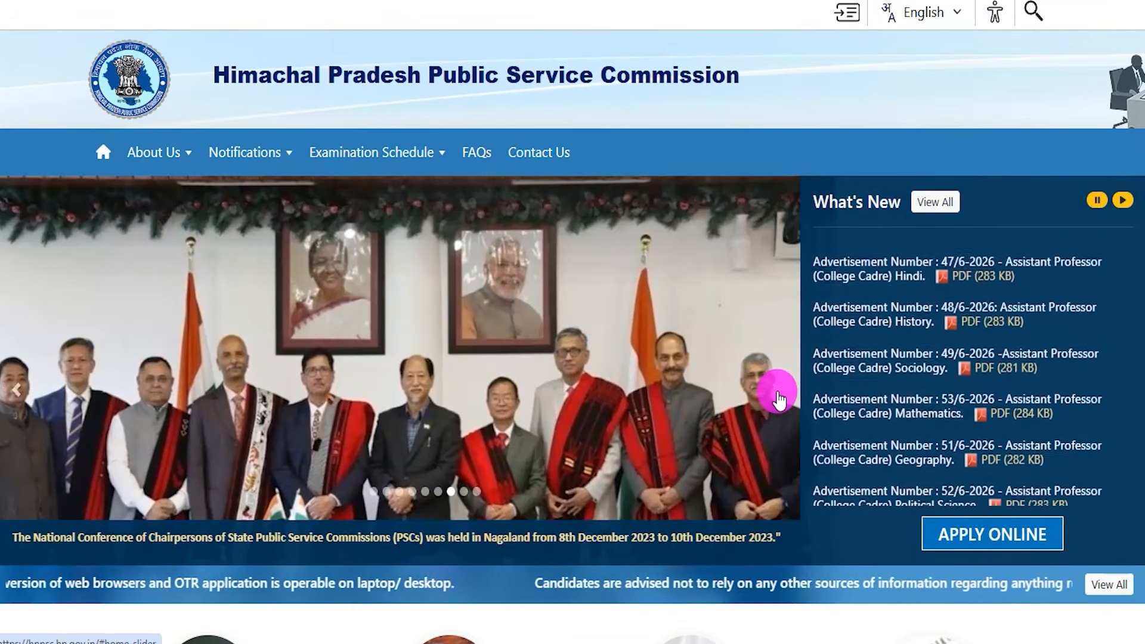
click(779, 397)
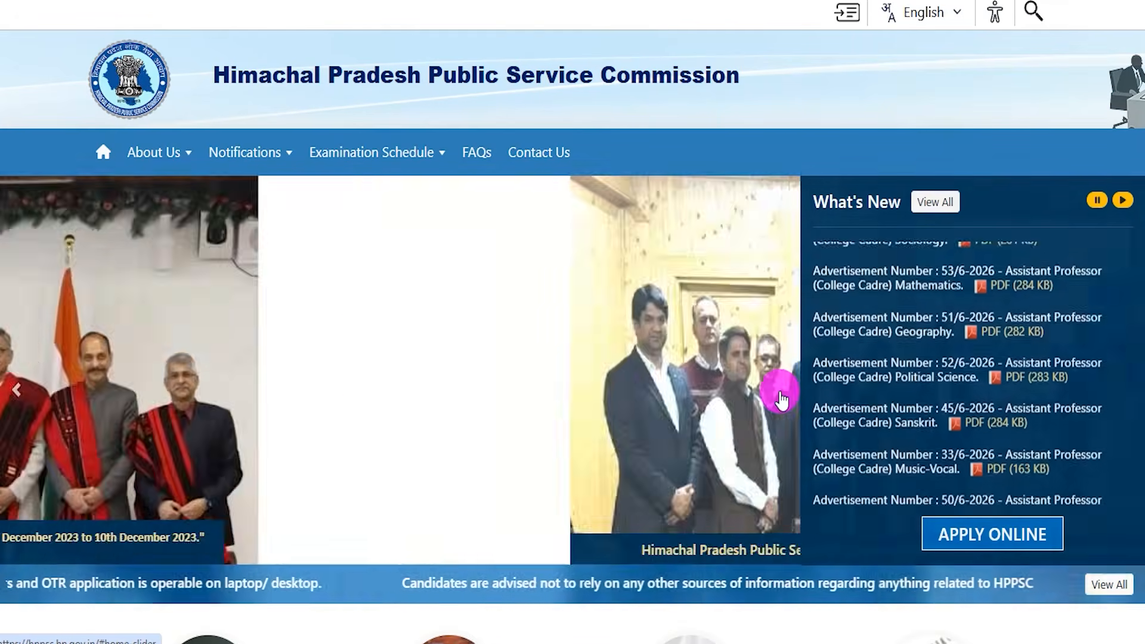
click(781, 399)
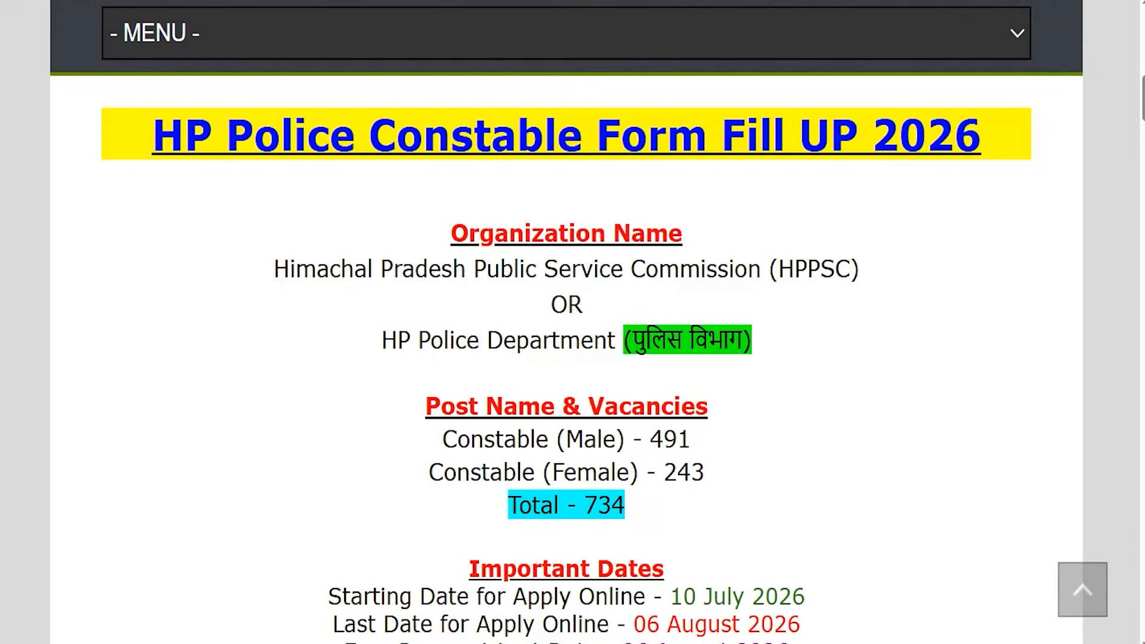
Read the title, organization name and post vacancies in the HP Police Constable Form Fill UP 2026 article.
drag(186, 143, 945, 146)
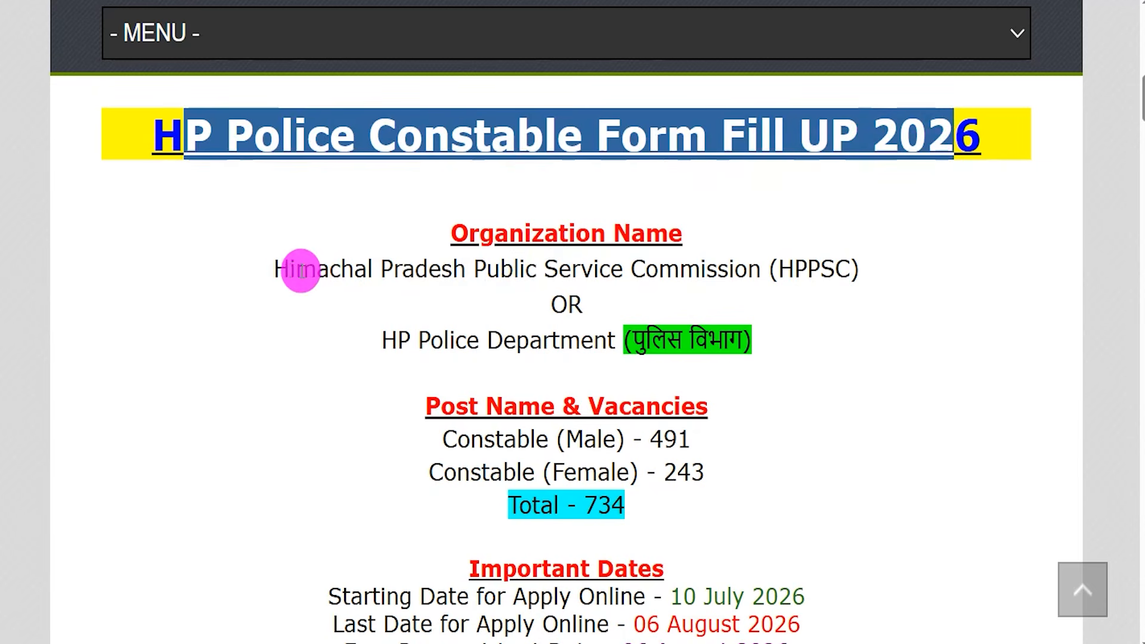
drag(290, 269, 734, 269)
drag(398, 340, 559, 340)
drag(457, 439, 563, 440)
drag(458, 472, 616, 504)
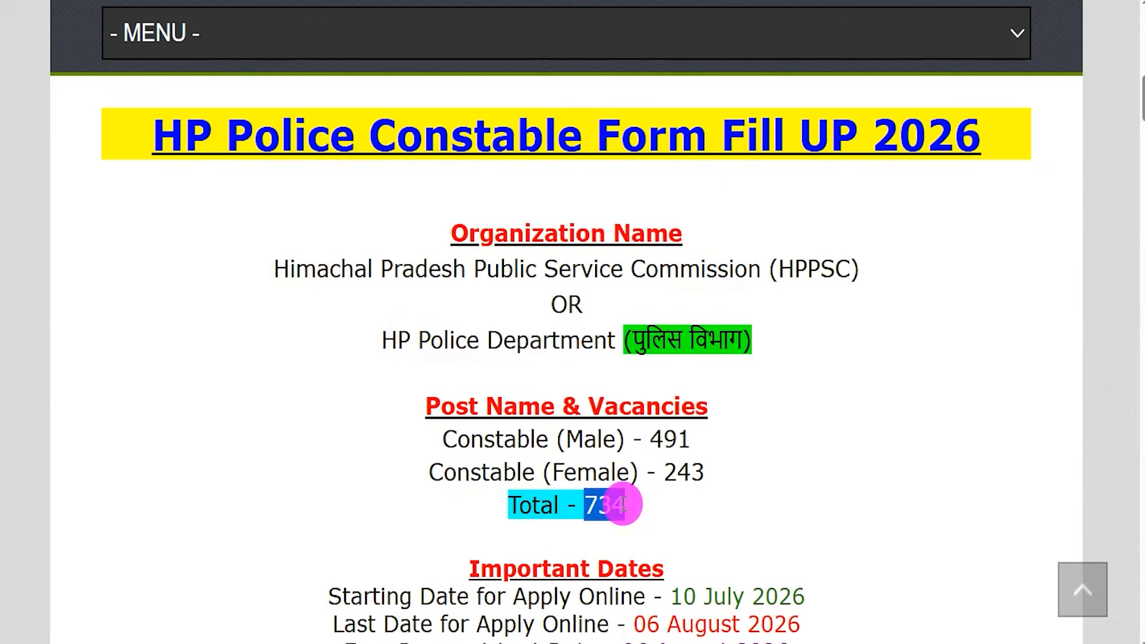
Read the important dates, educational qualification and age limit in the constable recruitment article.
scroll(622, 504, down, 2)
click(637, 516)
drag(637, 517, 781, 516)
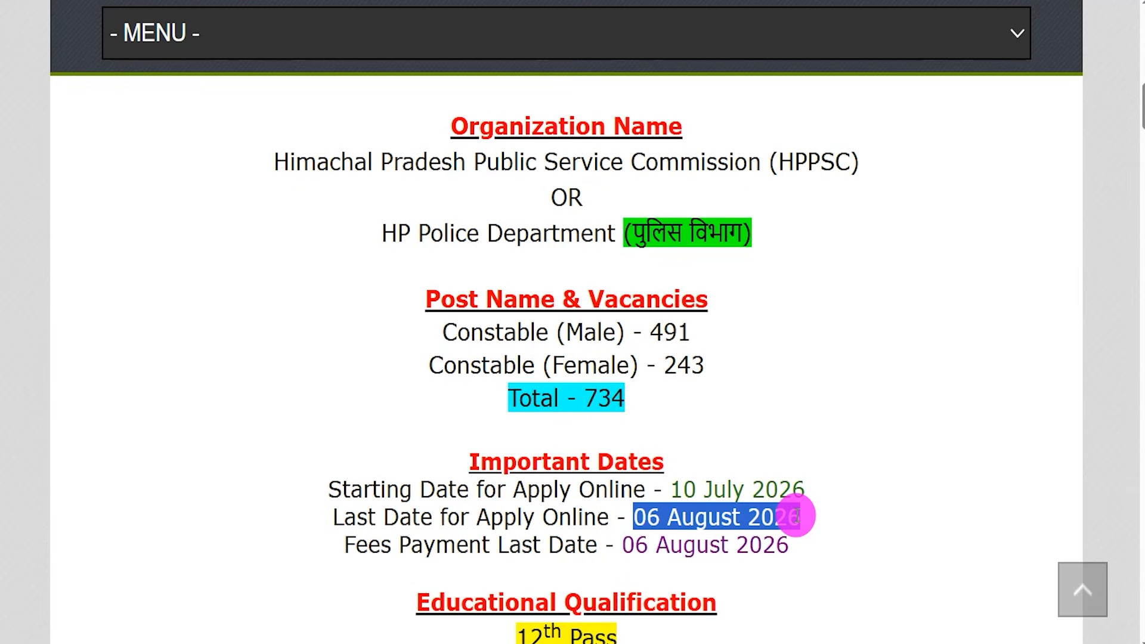
scroll(796, 515, down, 3)
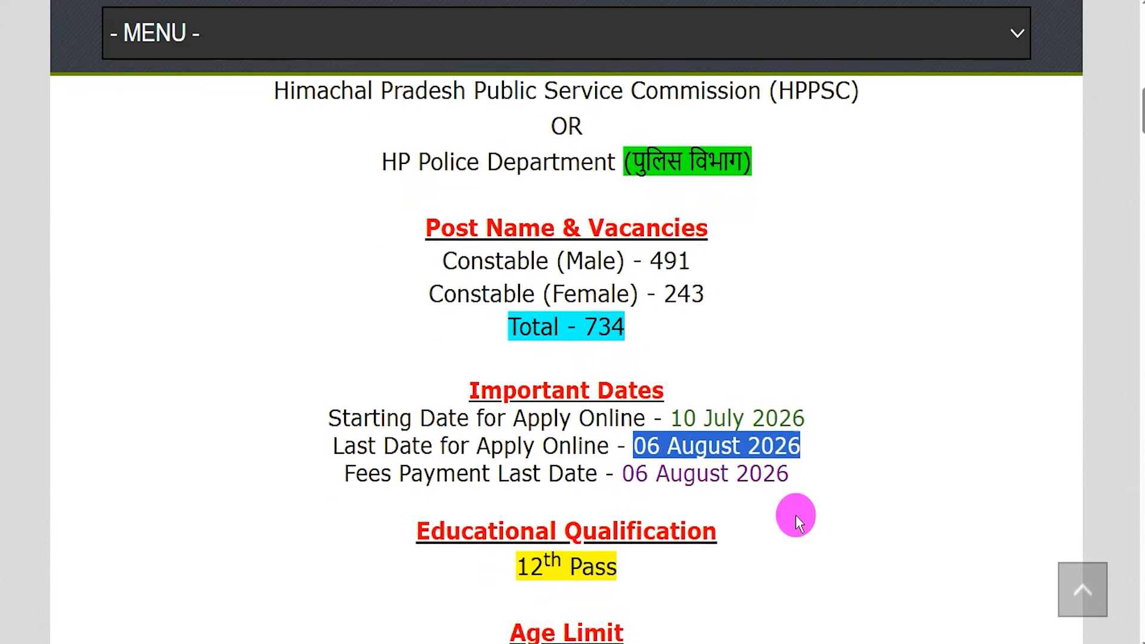
drag(521, 496, 619, 494)
scroll(613, 495, down, 2)
drag(499, 500, 622, 486)
scroll(643, 491, down, 3)
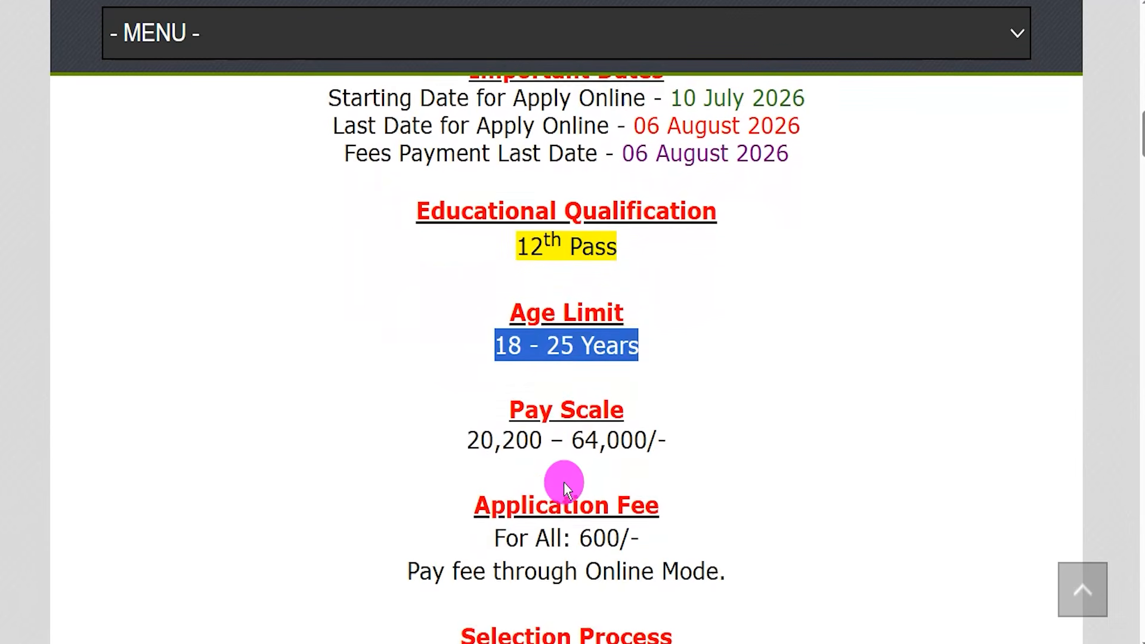
Check the pay scale, application fee and fee payment mode in the article.
drag(469, 438, 666, 435)
scroll(660, 435, down, 2)
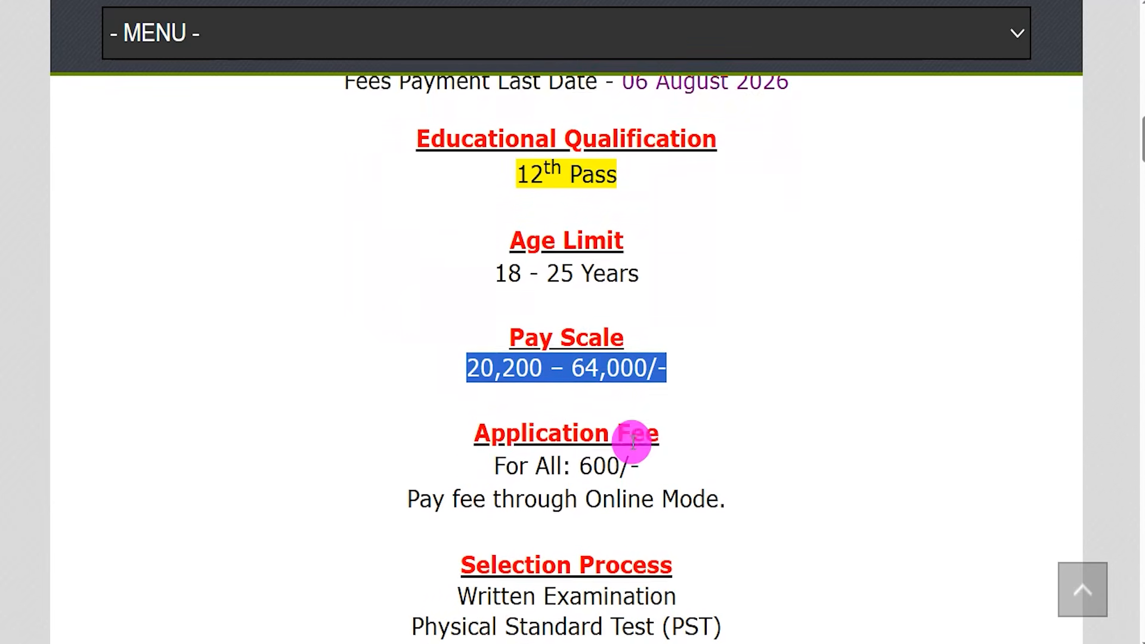
drag(581, 430, 603, 431)
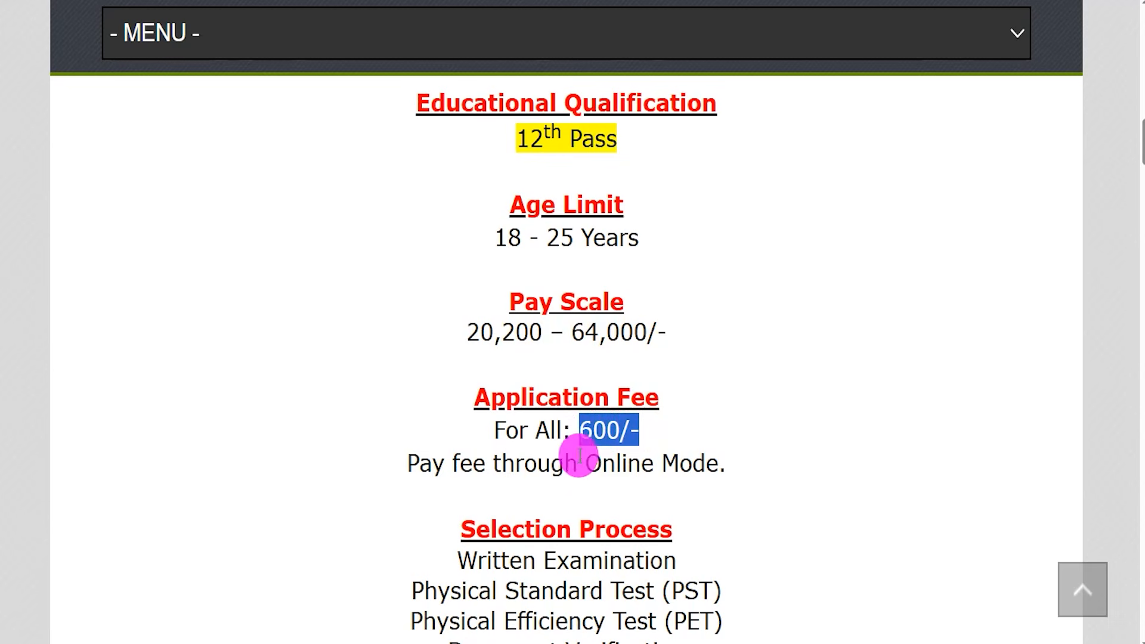
drag(439, 464, 617, 464)
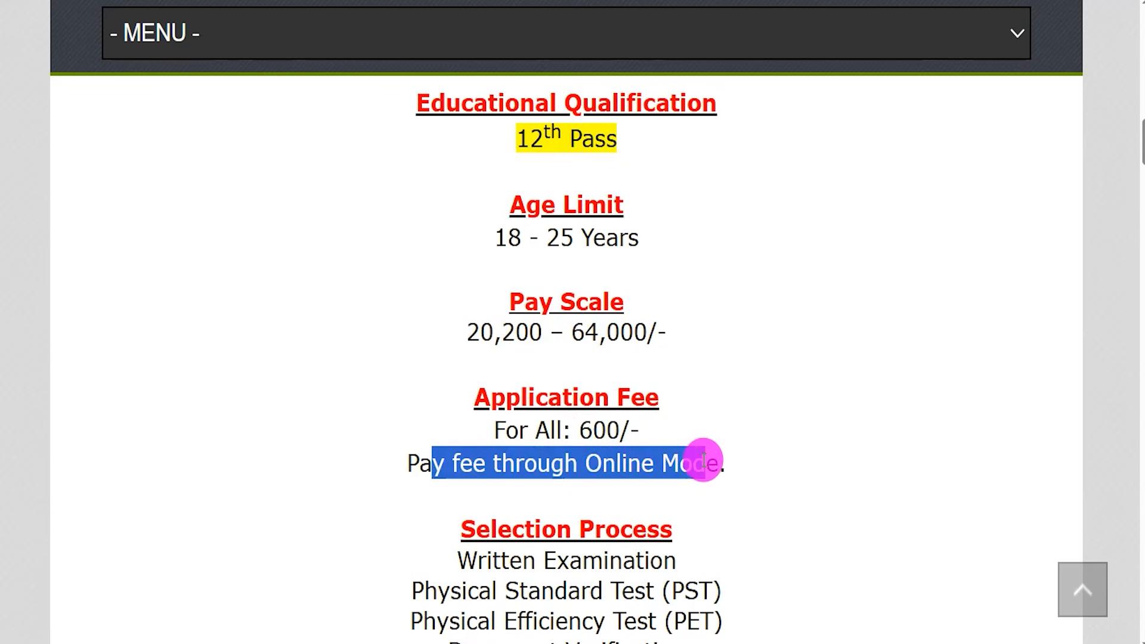
Go through each stage of the selection process, from the written examination to the final merit list.
scroll(704, 460, down, 3)
drag(486, 382, 601, 382)
drag(468, 412, 609, 412)
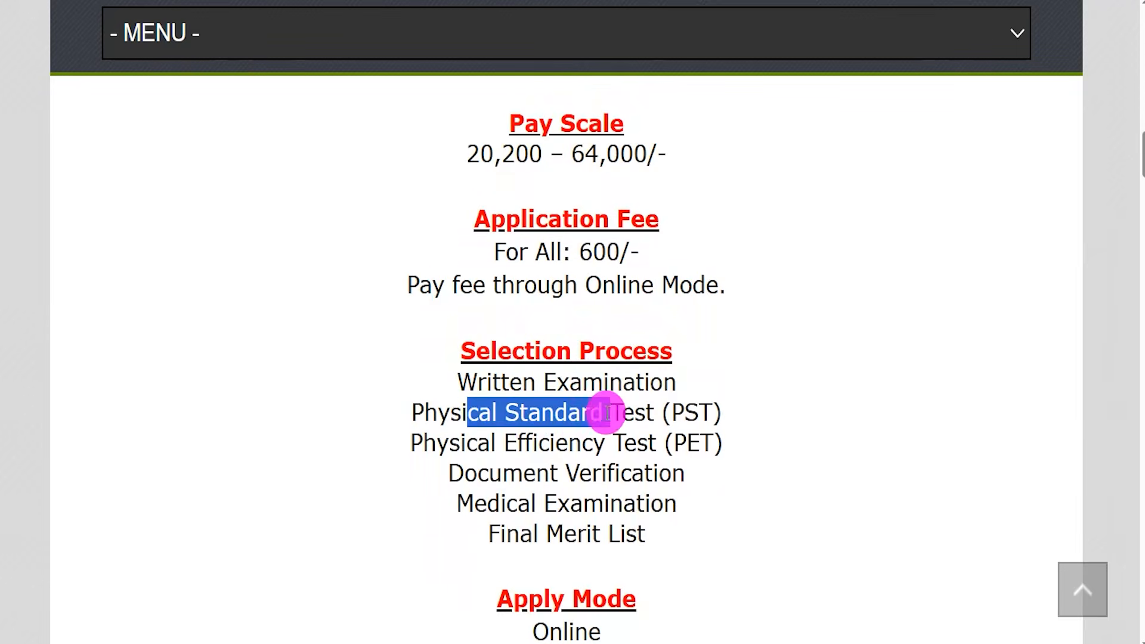
drag(418, 443, 605, 443)
drag(503, 471, 644, 473)
drag(506, 504, 614, 502)
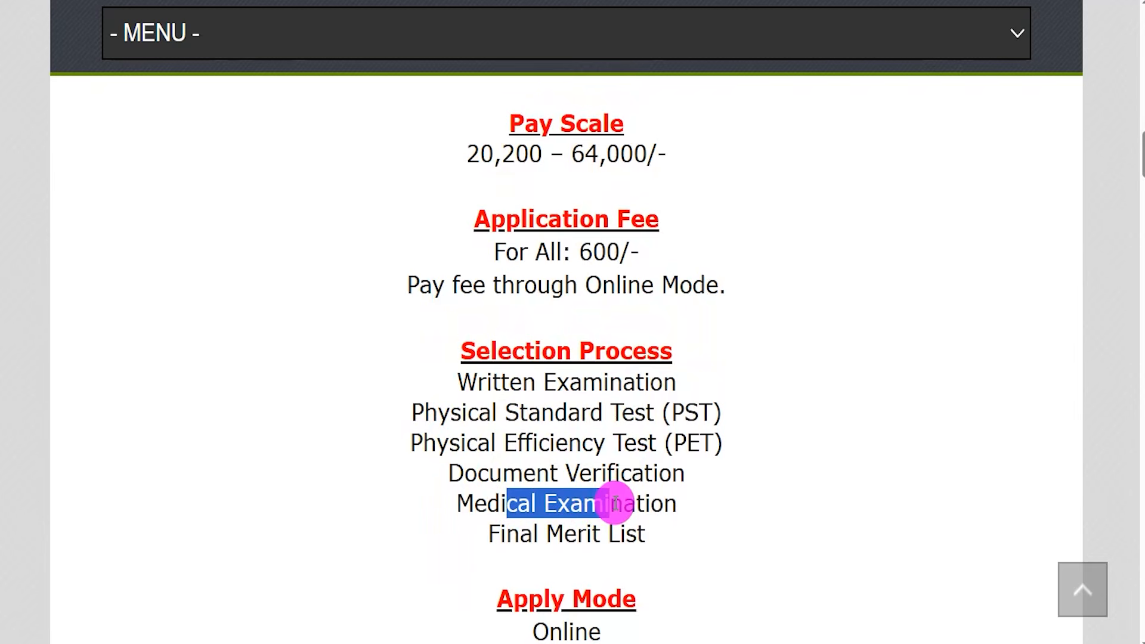
drag(508, 533, 618, 533)
Read the apply mode, job location, official website and the male and female notification links.
scroll(611, 537, down, 2)
scroll(613, 538, down, 3)
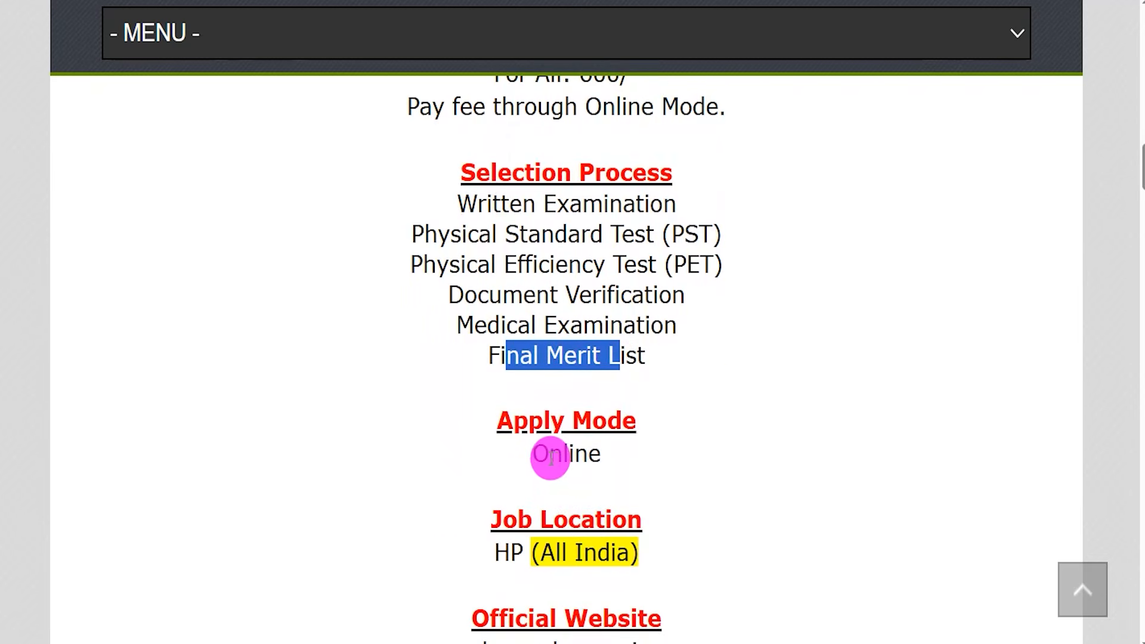
drag(549, 454, 568, 456)
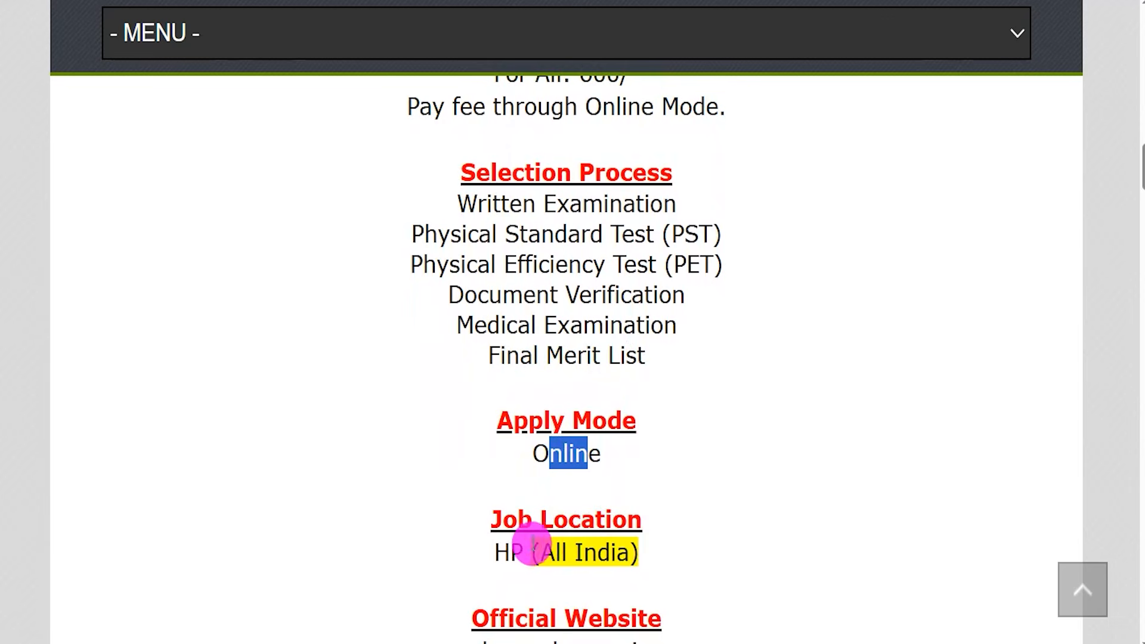
drag(496, 552, 611, 549)
scroll(603, 532, down, 3)
scroll(605, 532, down, 5)
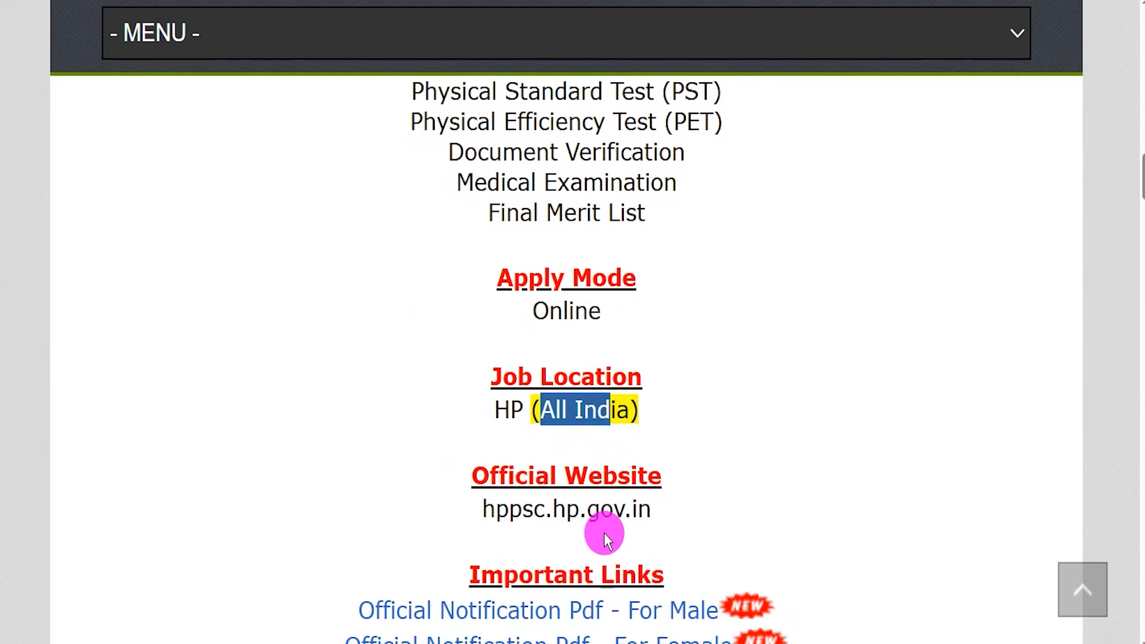
drag(488, 399, 650, 398)
drag(287, 436, 705, 431)
drag(314, 475, 728, 468)
Open the official notification PDF for male candidates and check its category-wise vacancies.
click(686, 438)
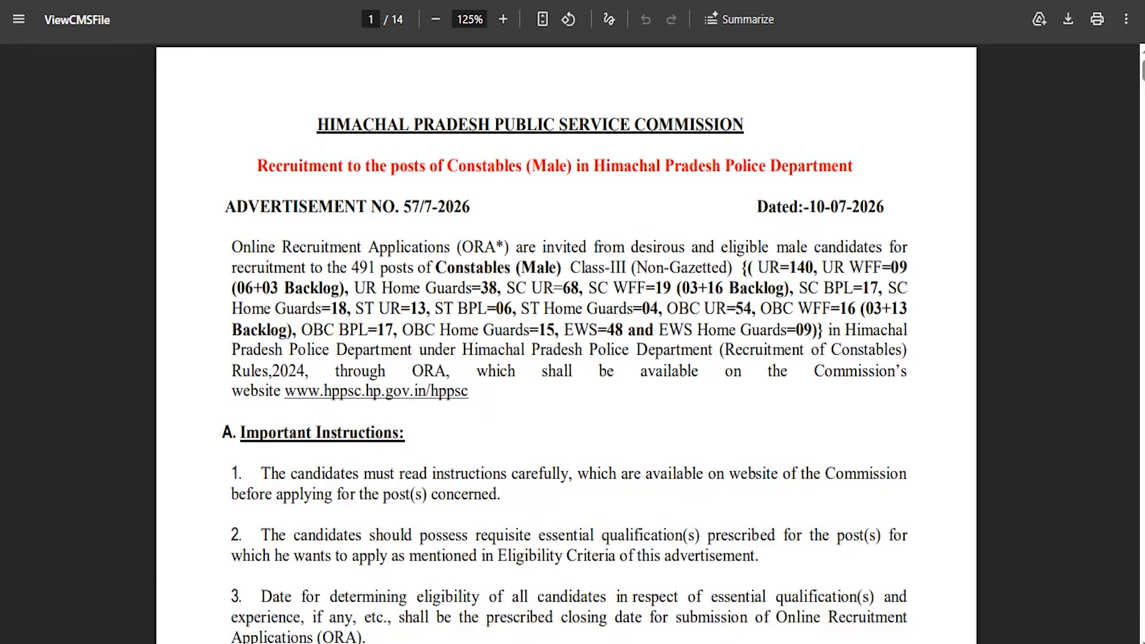
drag(417, 268, 299, 289)
double_click(399, 288)
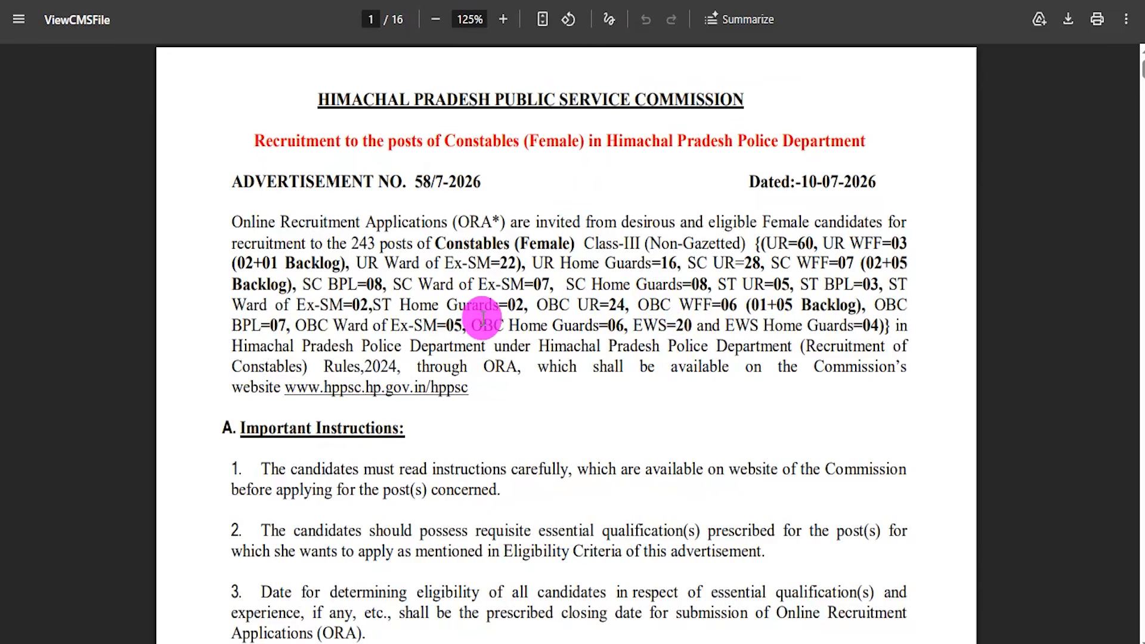
Examine the vacancy details, first instruction and title of the female constable advertisement PDF.
drag(482, 325, 555, 319)
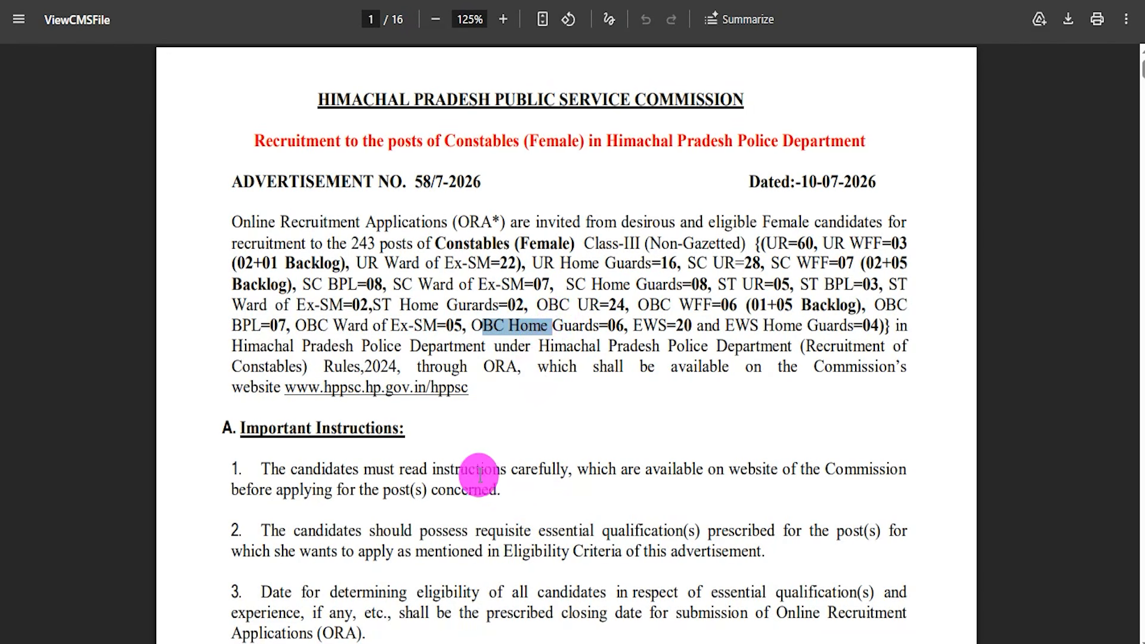
drag(469, 469, 531, 470)
drag(473, 140, 535, 139)
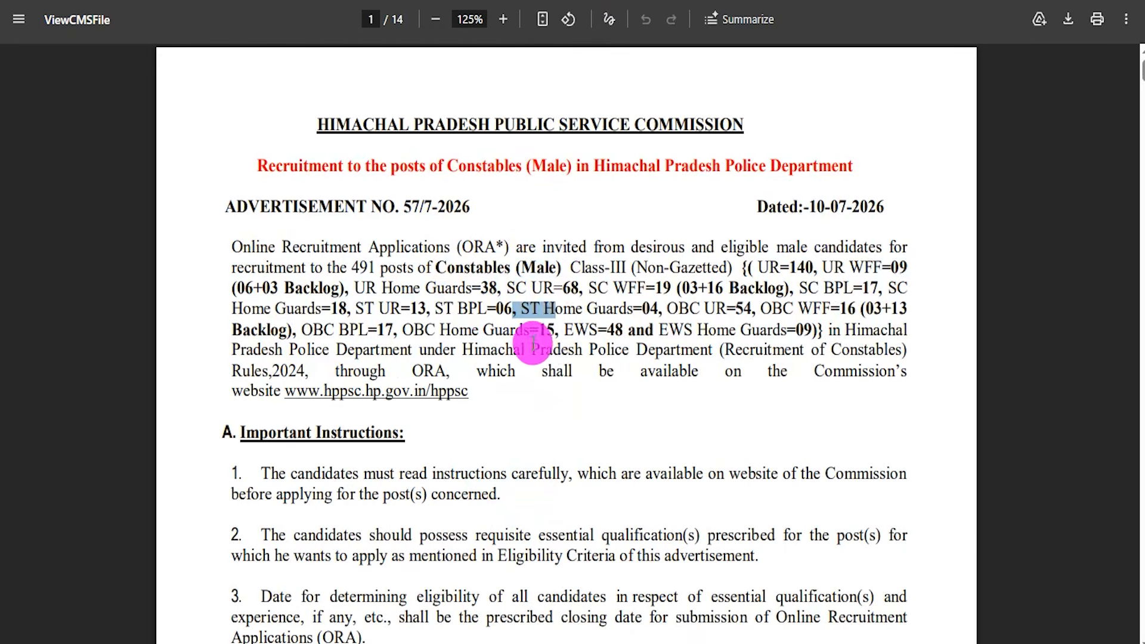
Skim the important instructions in the male constable advertisement, followed by the female one.
drag(532, 349, 556, 373)
scroll(545, 374, down, 3)
click(527, 411)
scroll(528, 397, down, 5)
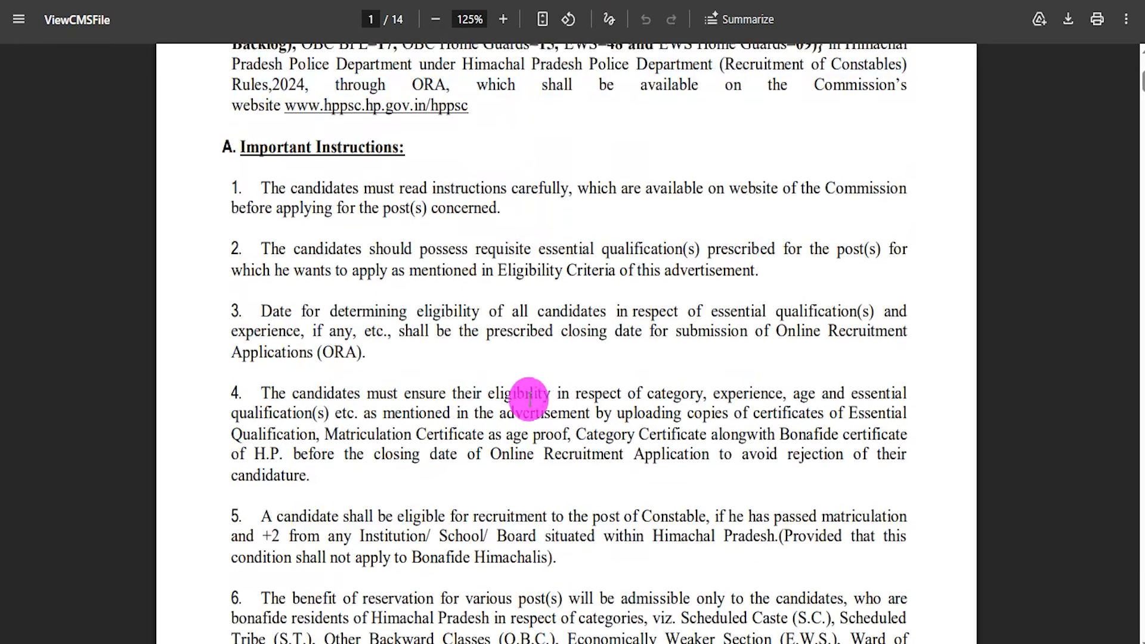
scroll(528, 397, down, 10)
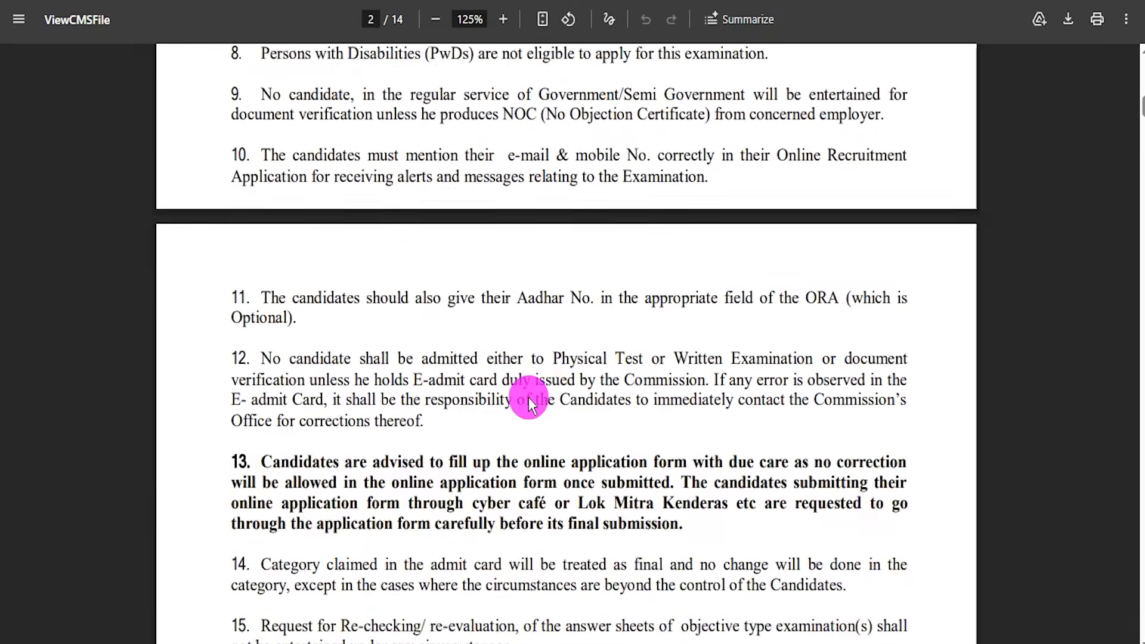
scroll(528, 397, down, 10)
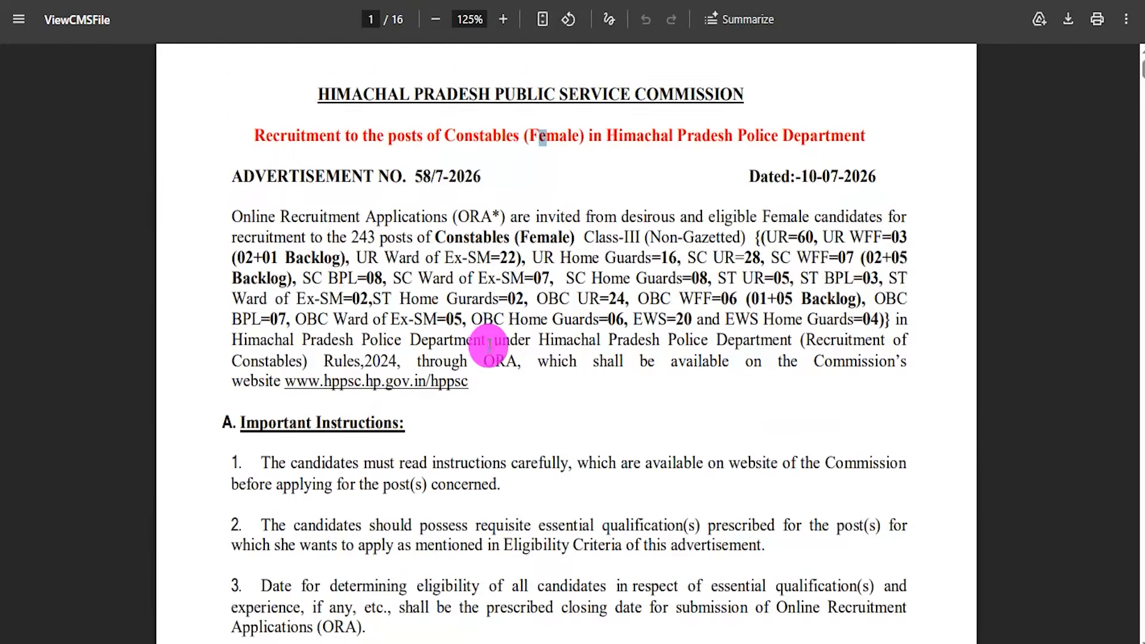
scroll(486, 342, down, 15)
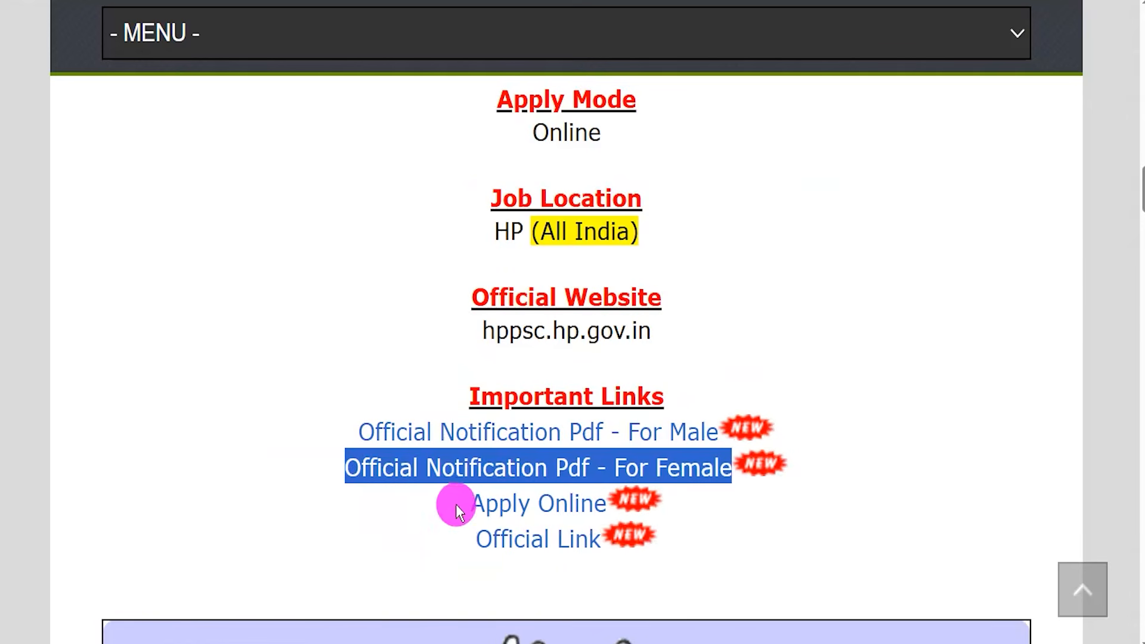
Follow the article's Apply Online link and point out the User ID, Password and captcha fields on the sign-in form.
drag(456, 511, 604, 502)
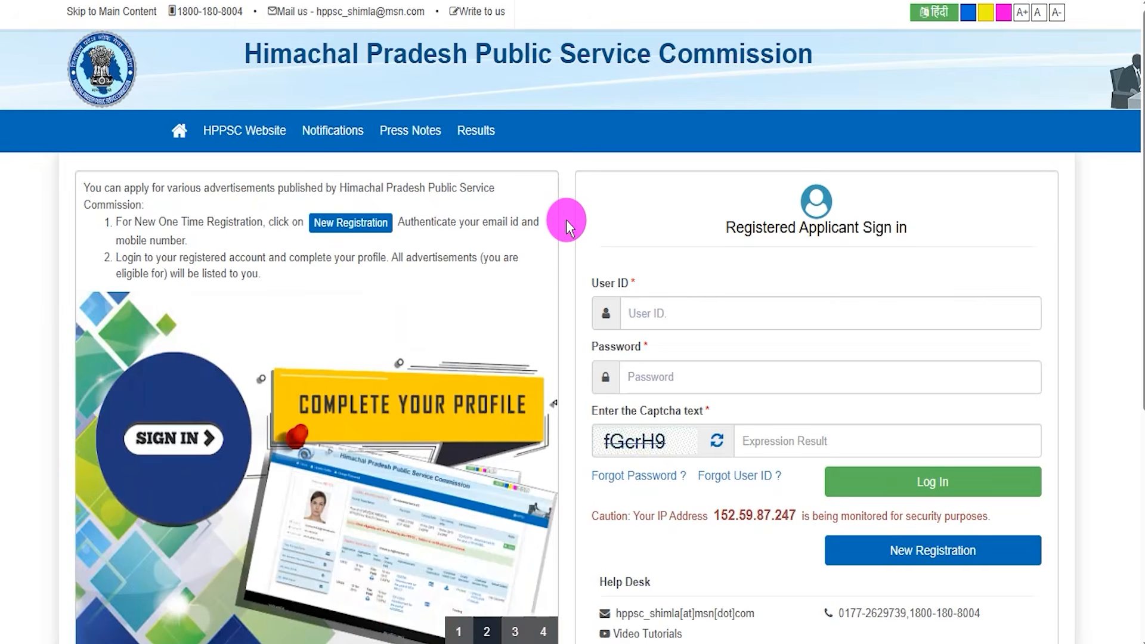
scroll(566, 220, down, 3)
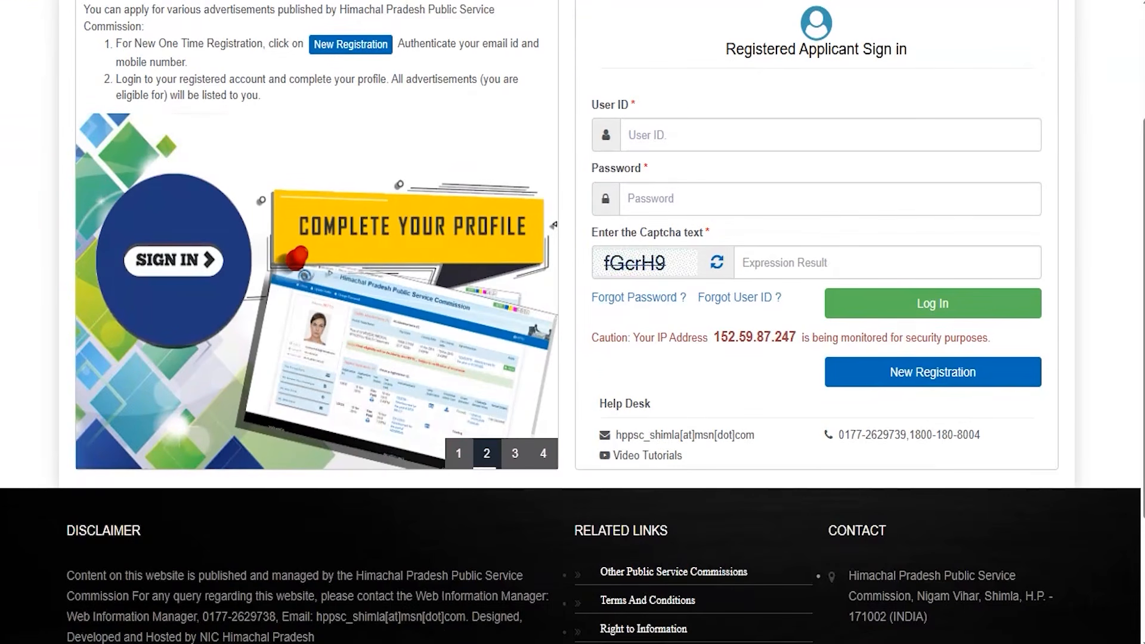
drag(675, 133, 702, 82)
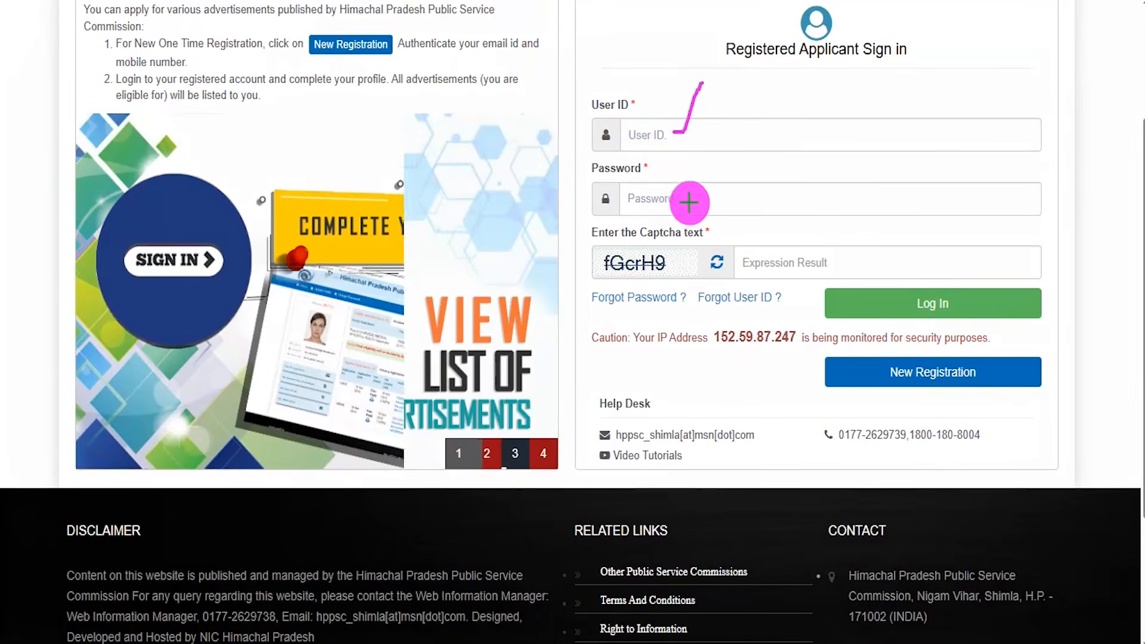
drag(684, 202, 724, 152)
drag(666, 277, 668, 277)
drag(798, 264, 822, 217)
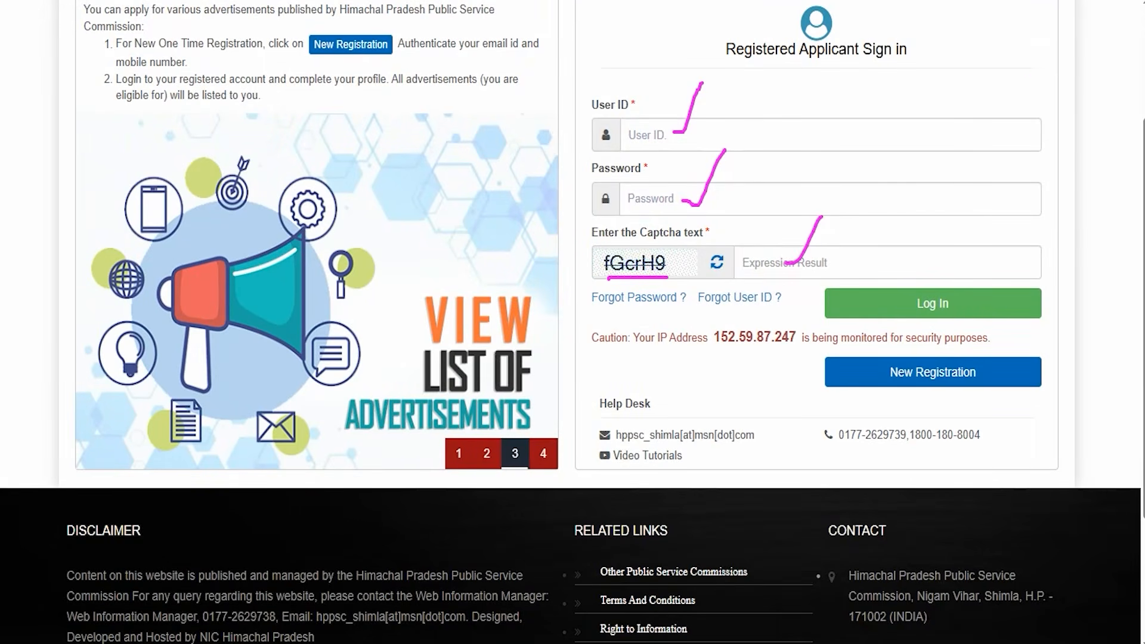
Point out the Log In and New Registration options on the sign-in form and open the New Registration form.
drag(1040, 71, 958, 284)
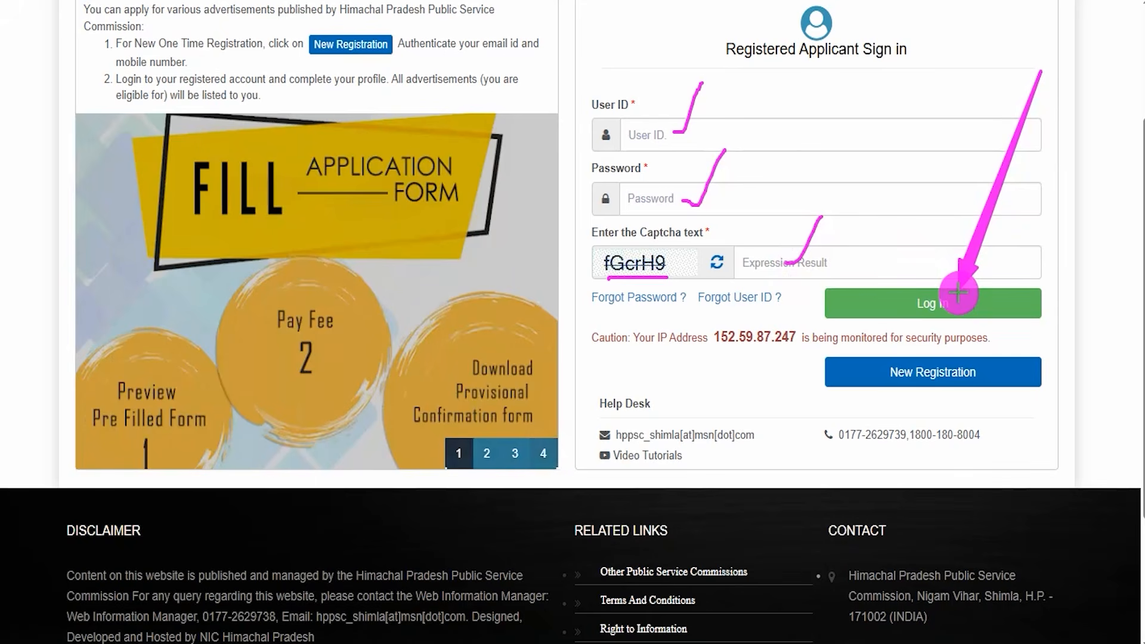
key(Escape)
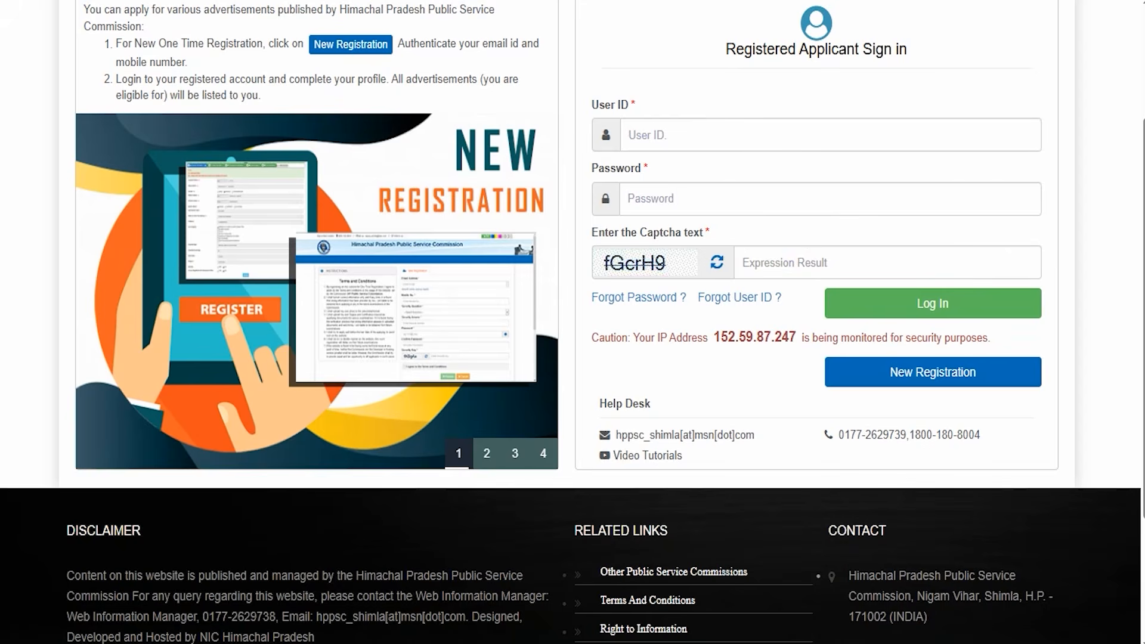
drag(803, 348, 1061, 401)
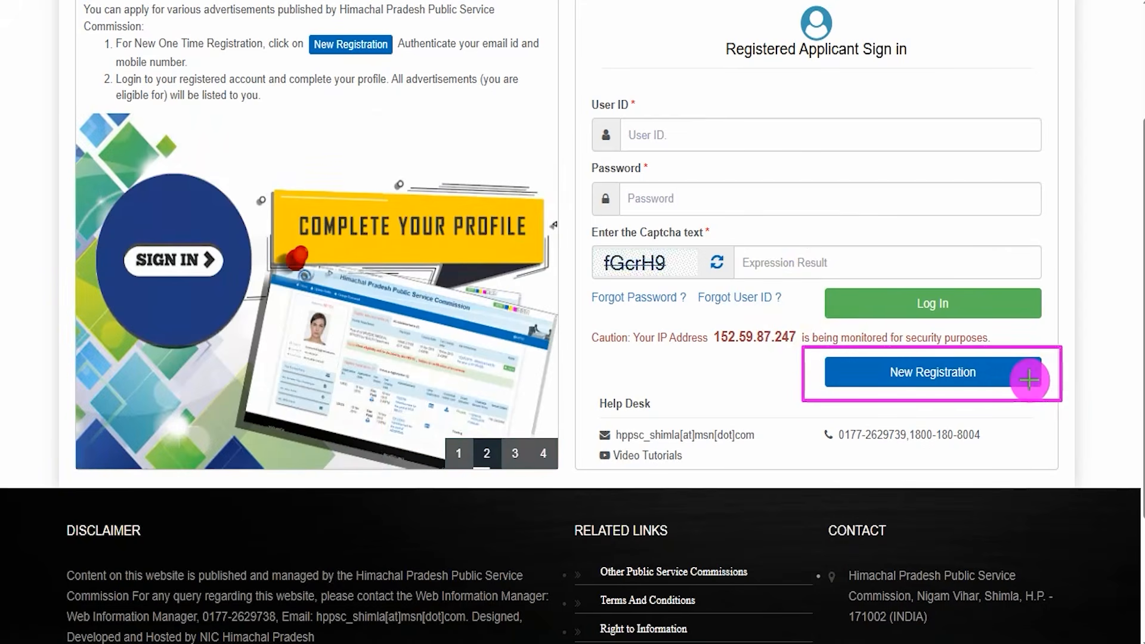
key(Escape)
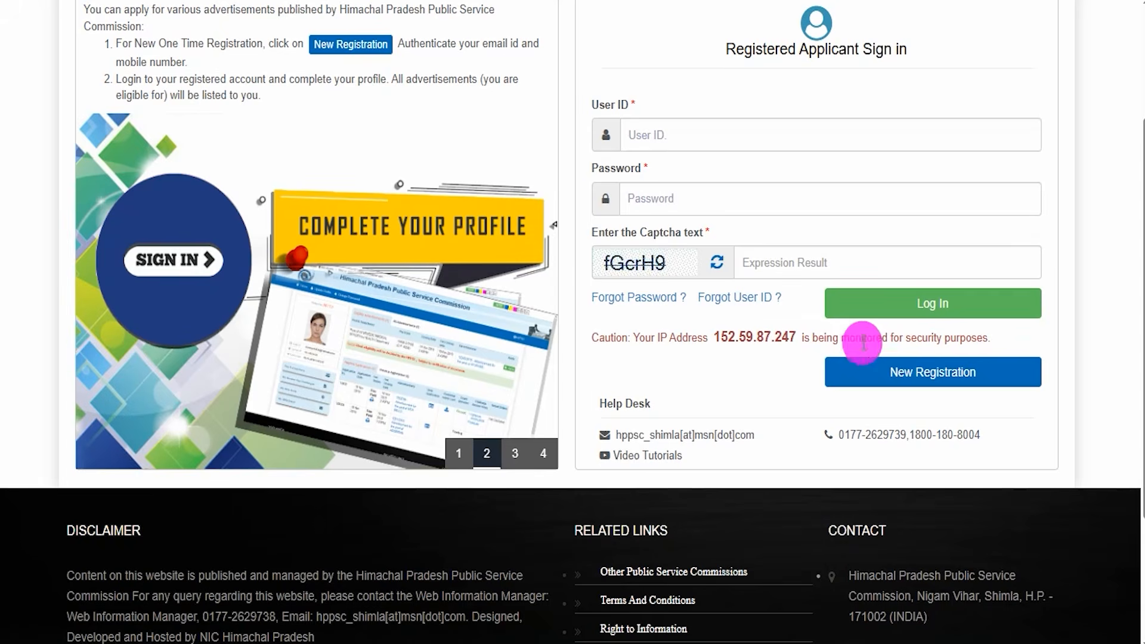
click(887, 375)
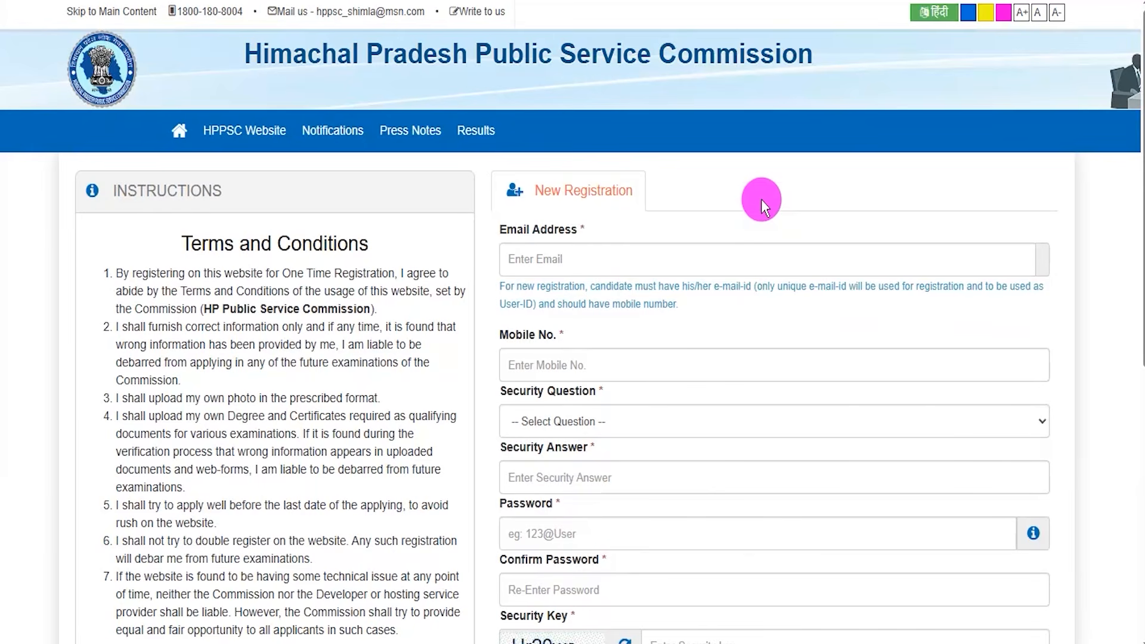
Review the Terms and Conditions for One Time Registration, highlighting the point about uploading degrees and certificates.
drag(208, 238, 294, 312)
drag(180, 346, 258, 379)
drag(210, 415, 297, 420)
scroll(345, 381, down, 1)
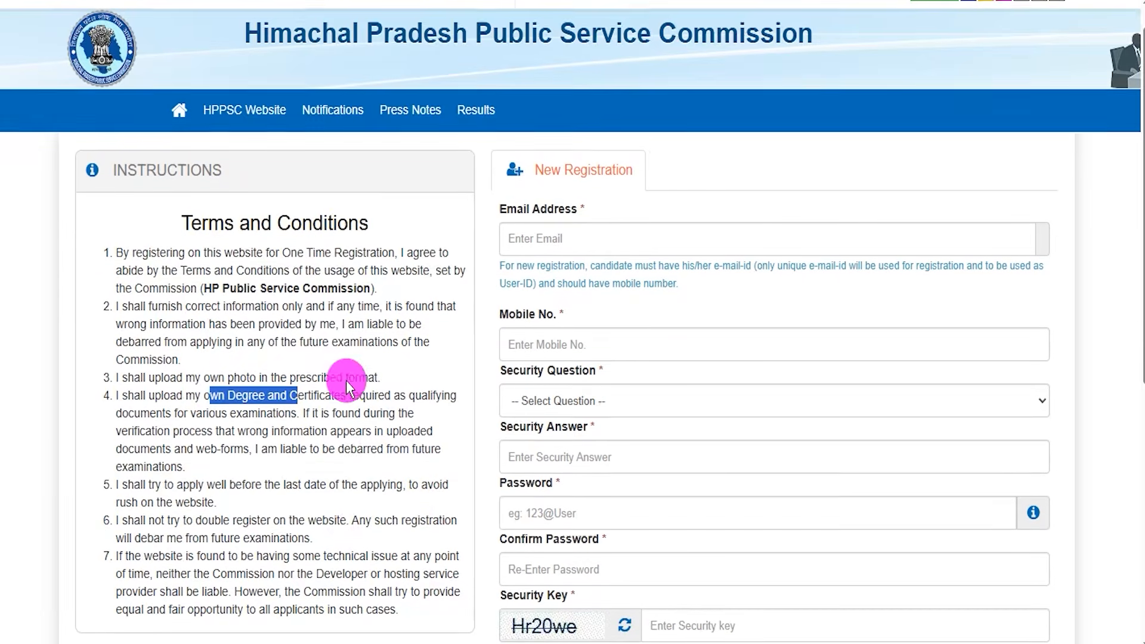
scroll(346, 380, down, 3)
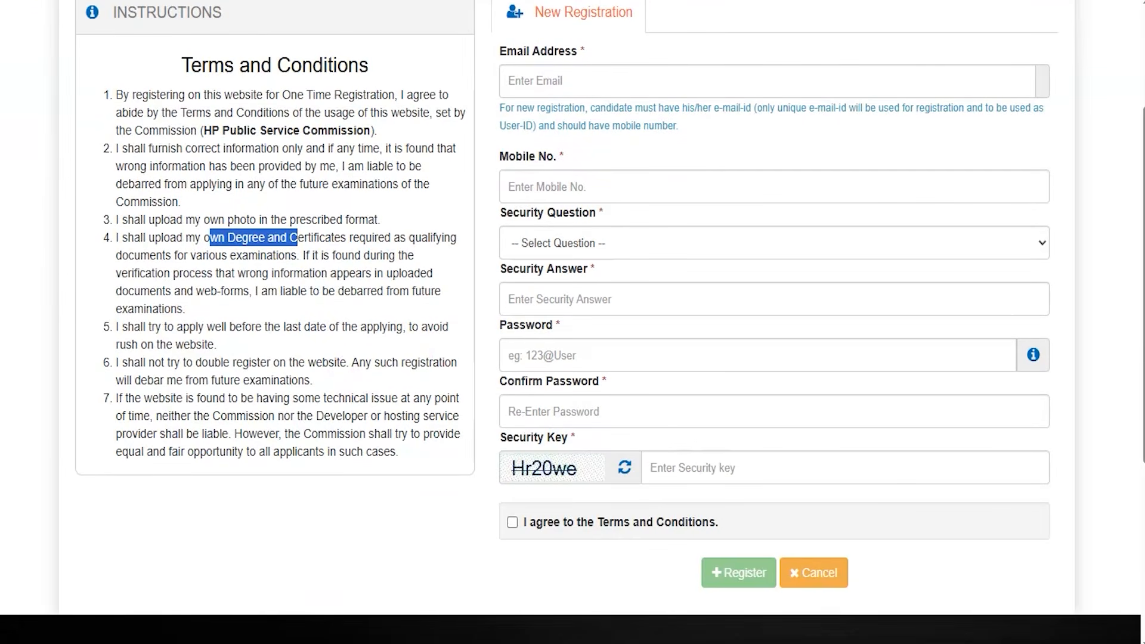
Point out the Email Address and Mobile No. fields and set the security question to "What is the name of your favorite childhood friend?".
click(595, 82)
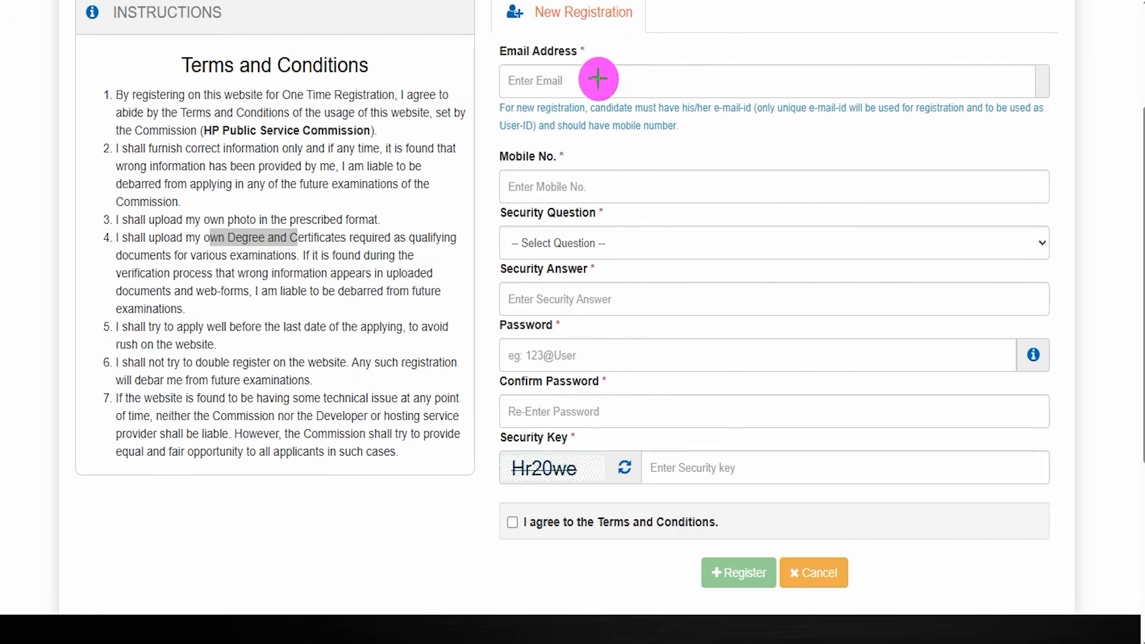
mouse_move(606, 183)
mouse_down()
mouse_move(622, 184)
mouse_move(636, 154)
mouse_up()
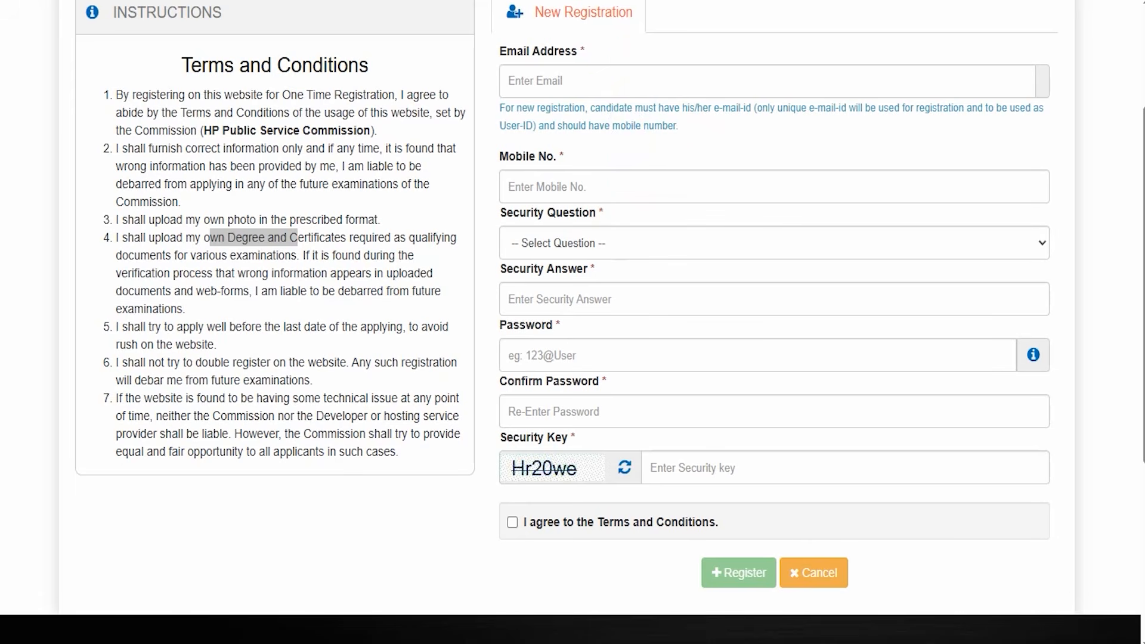
click(580, 241)
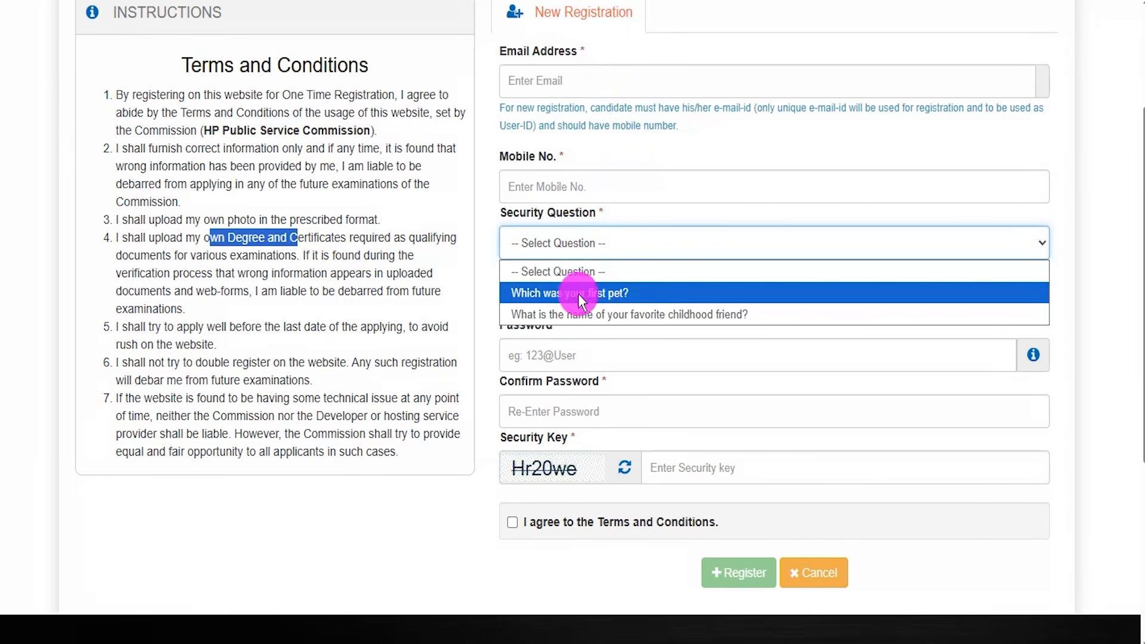
click(582, 313)
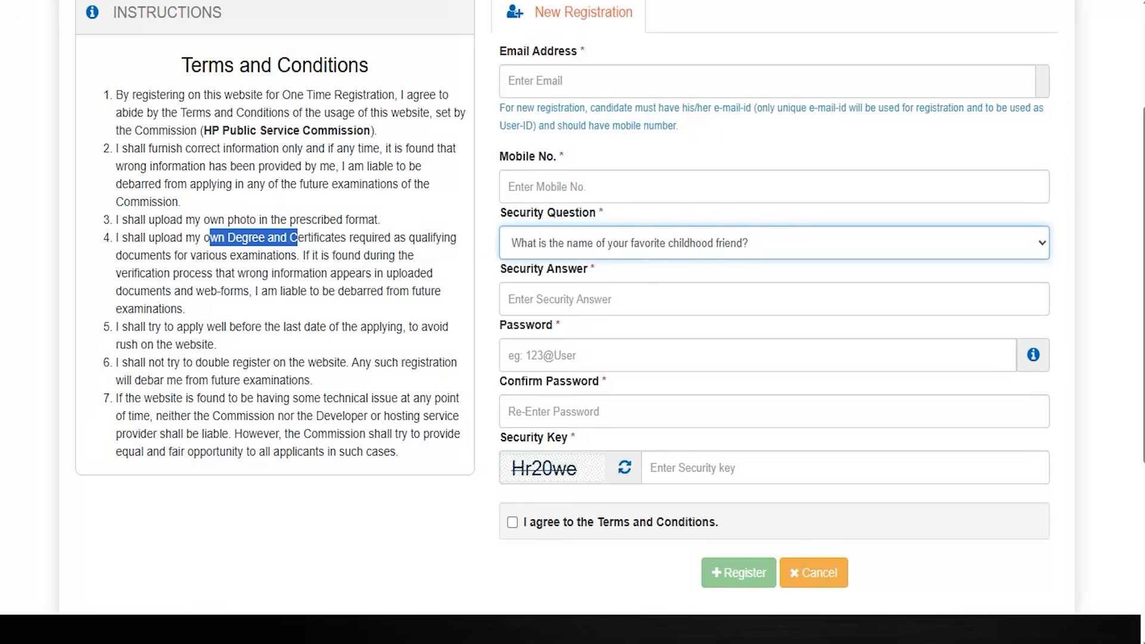
Point out the Security Answer and Password fields and examine the password requirements.
drag(571, 296, 609, 261)
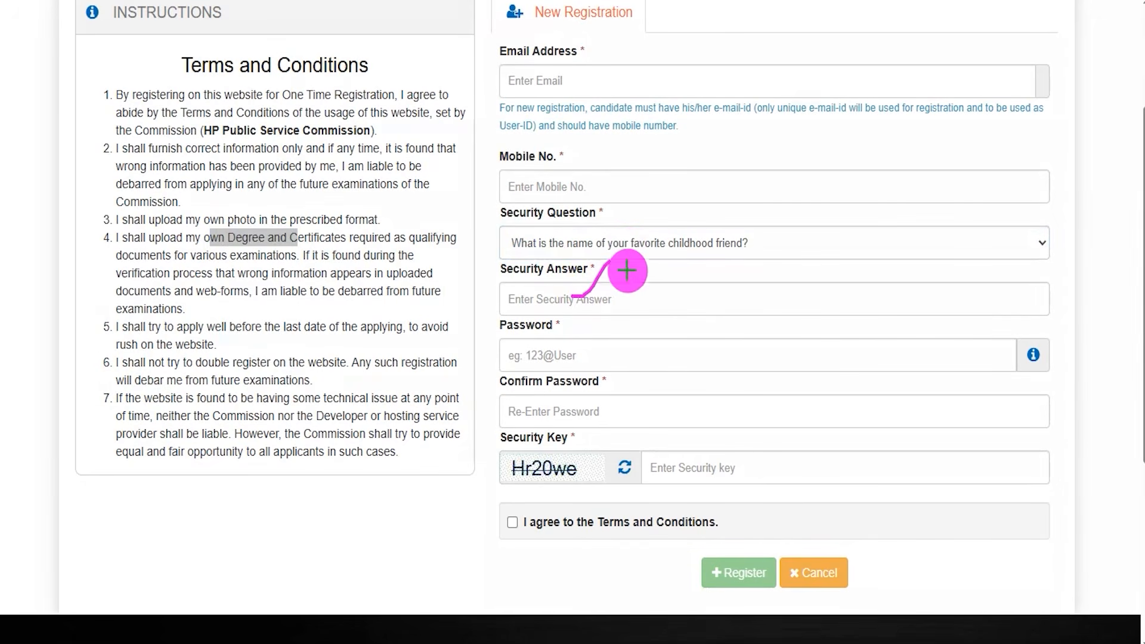
drag(593, 358, 645, 310)
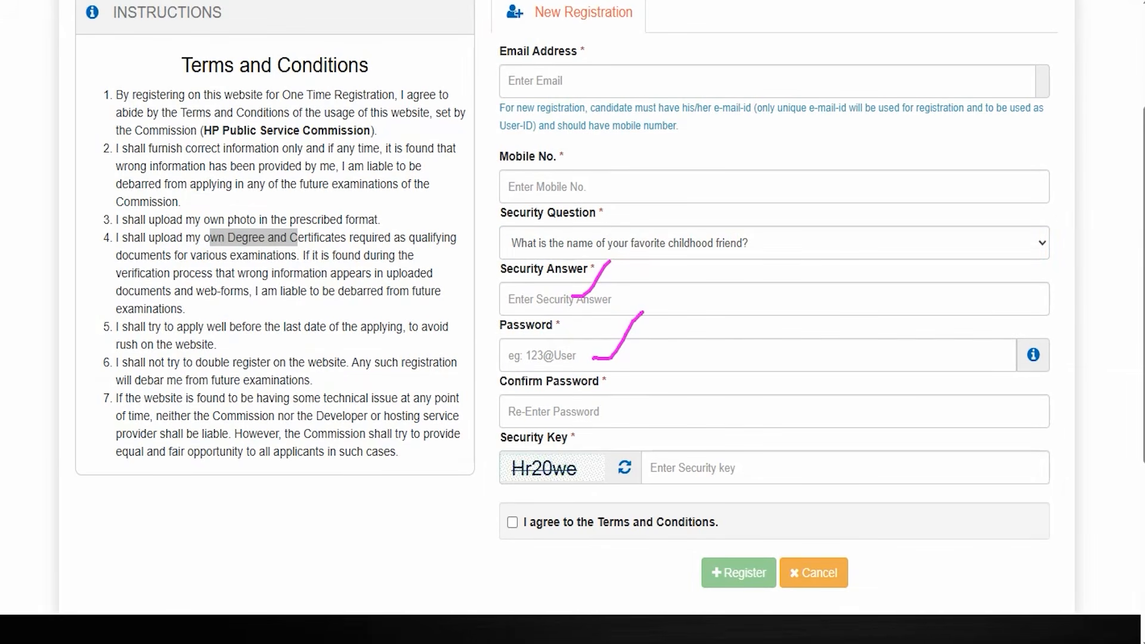
click(1035, 359)
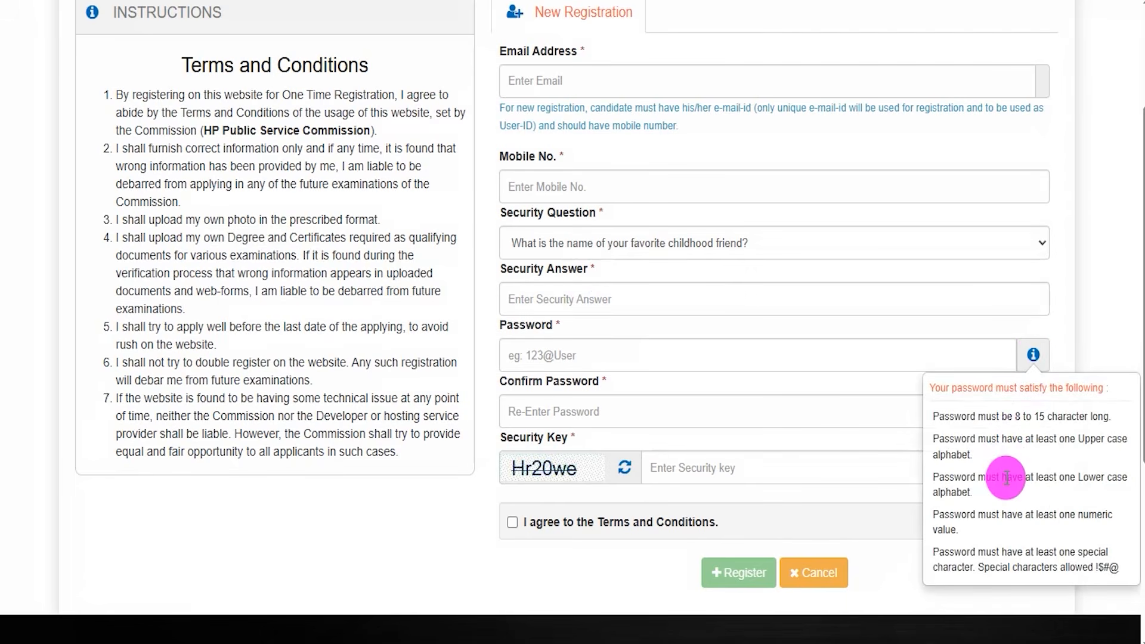
drag(1093, 568, 1107, 568)
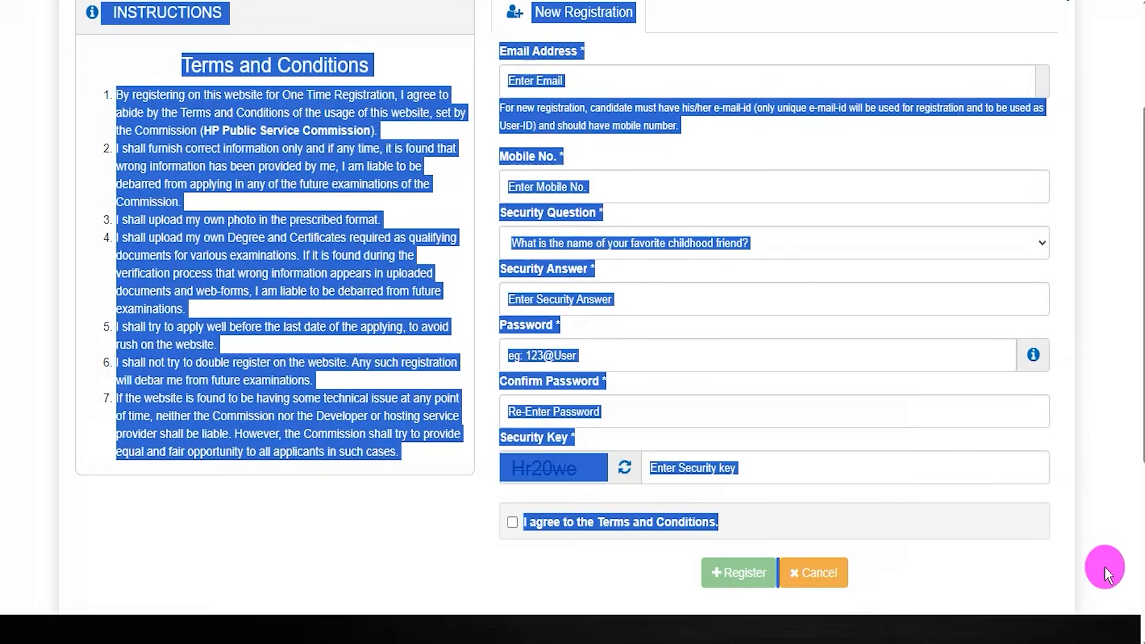
click(1073, 388)
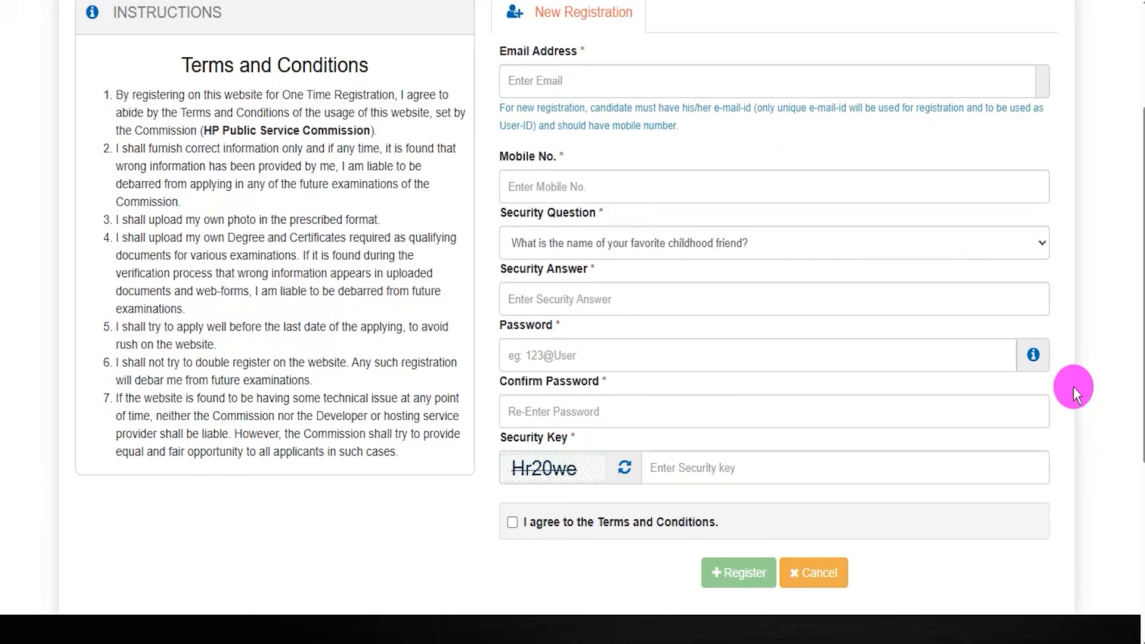
click(1035, 357)
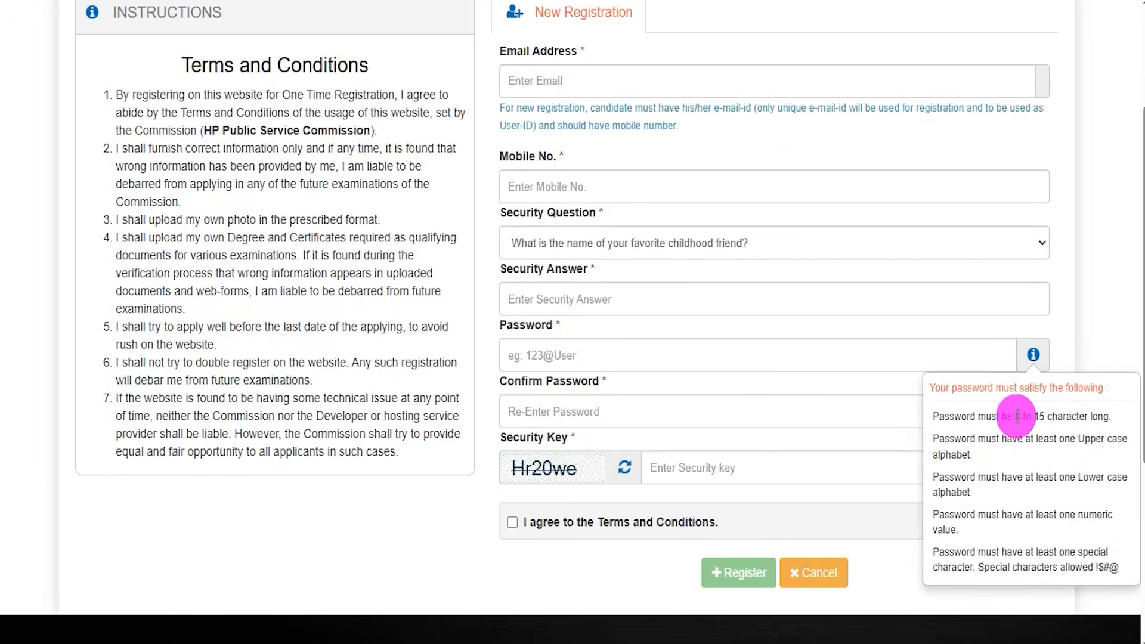
click(662, 356)
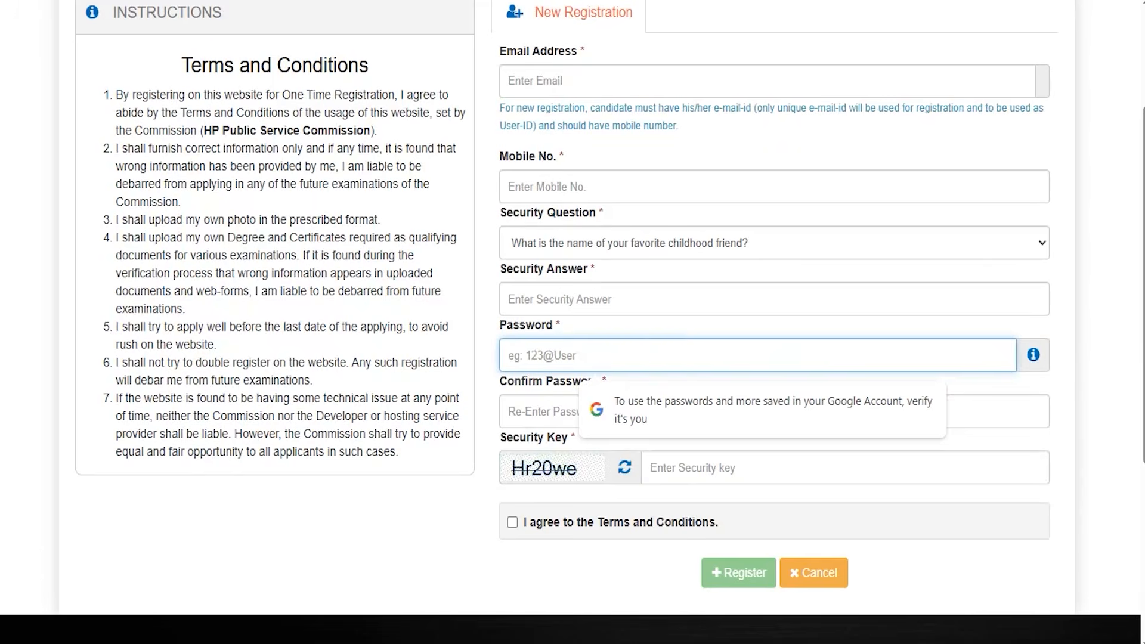
Point out the Password, Confirm Password and Security Key fields, the terms agreement checkbox and the Register option.
drag(577, 353, 611, 308)
drag(602, 403, 631, 351)
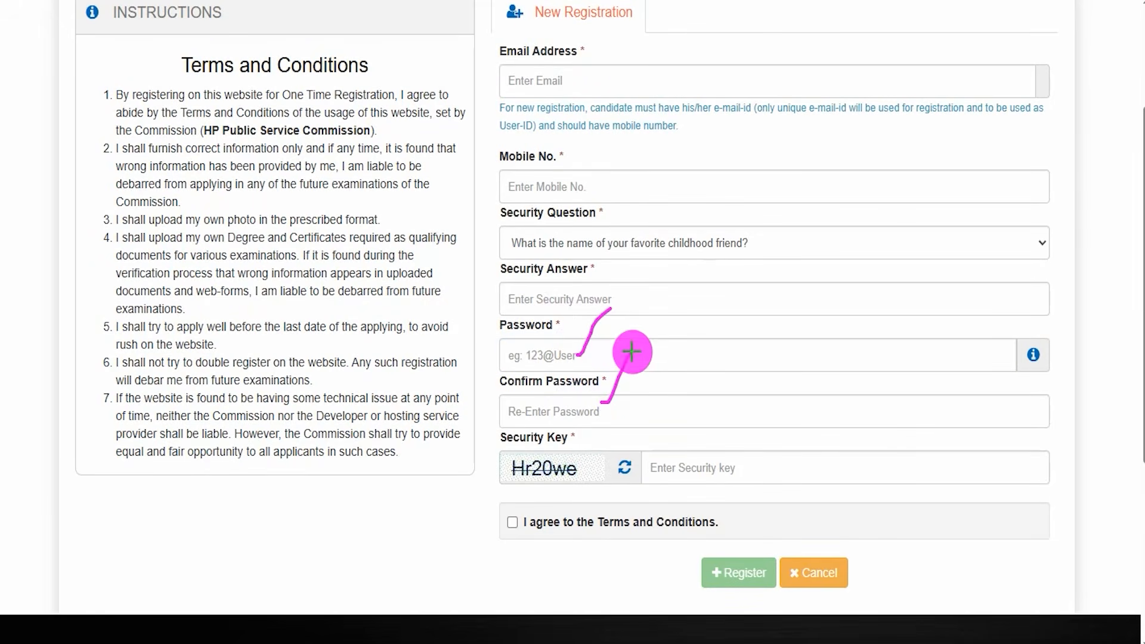
drag(528, 484, 577, 484)
drag(745, 469, 784, 410)
drag(513, 524, 550, 474)
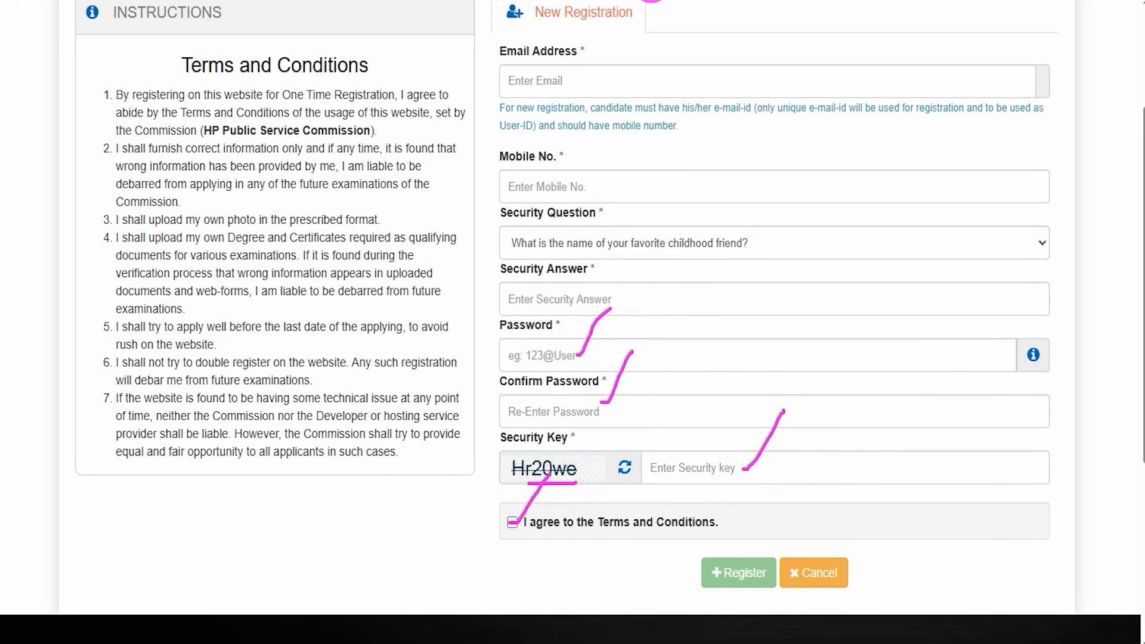
drag(518, 576, 696, 576)
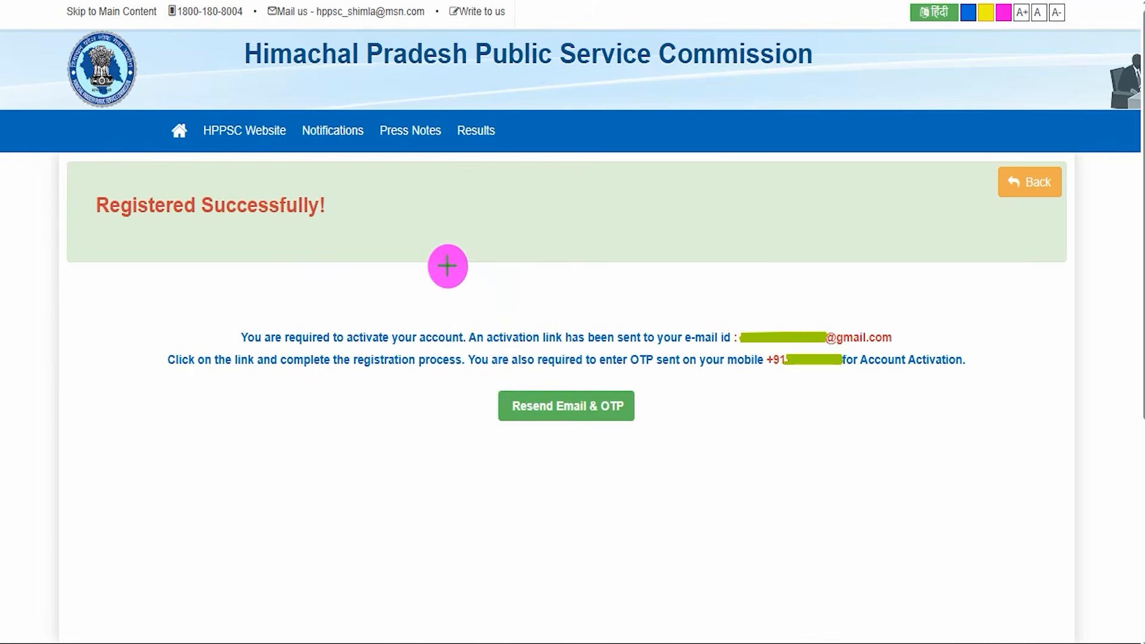
Check the registration confirmation and follow the activation link in the User Activation e-mail in Gmail.
drag(343, 214, 442, 144)
drag(789, 327, 828, 269)
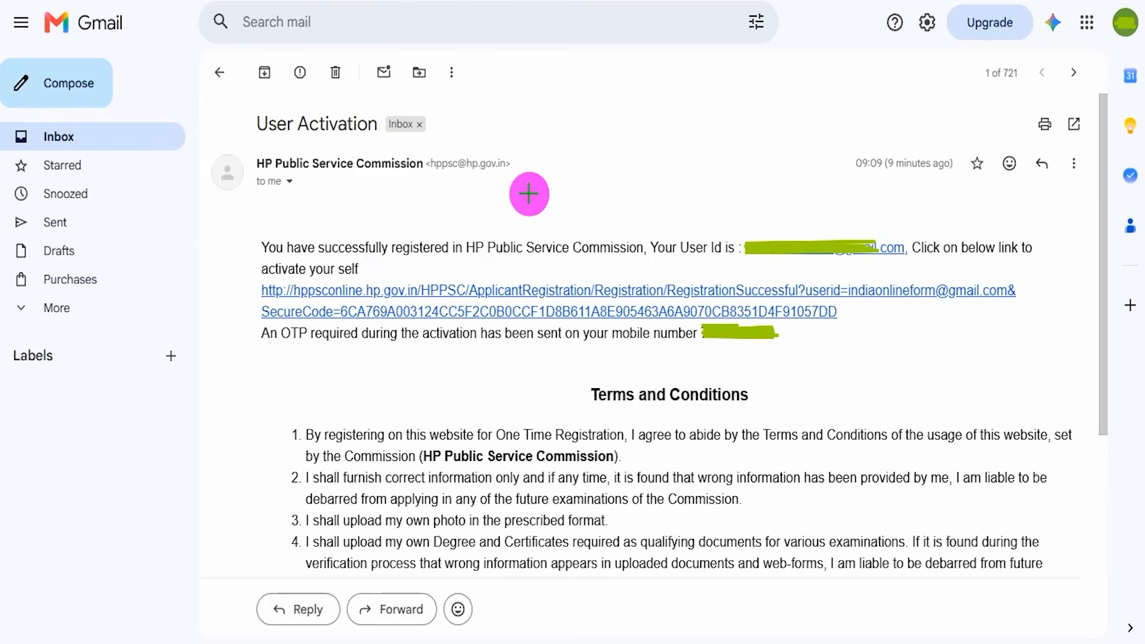
drag(529, 192, 590, 116)
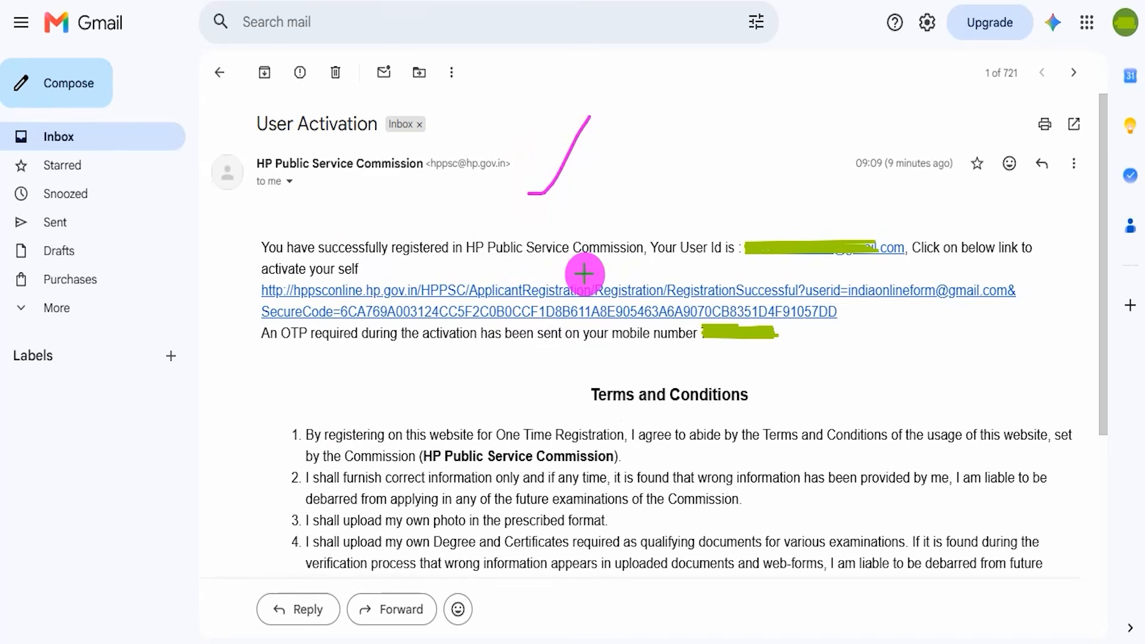
mouse_move(250, 275)
mouse_down()
mouse_move(652, 313)
mouse_move(1042, 324)
mouse_up()
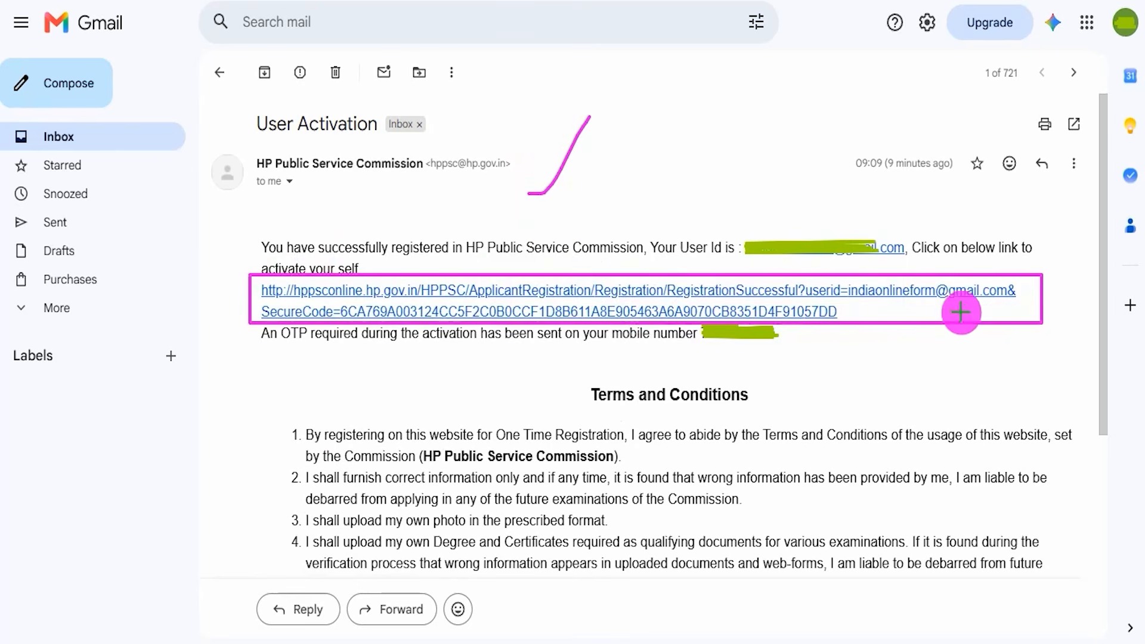
click(697, 307)
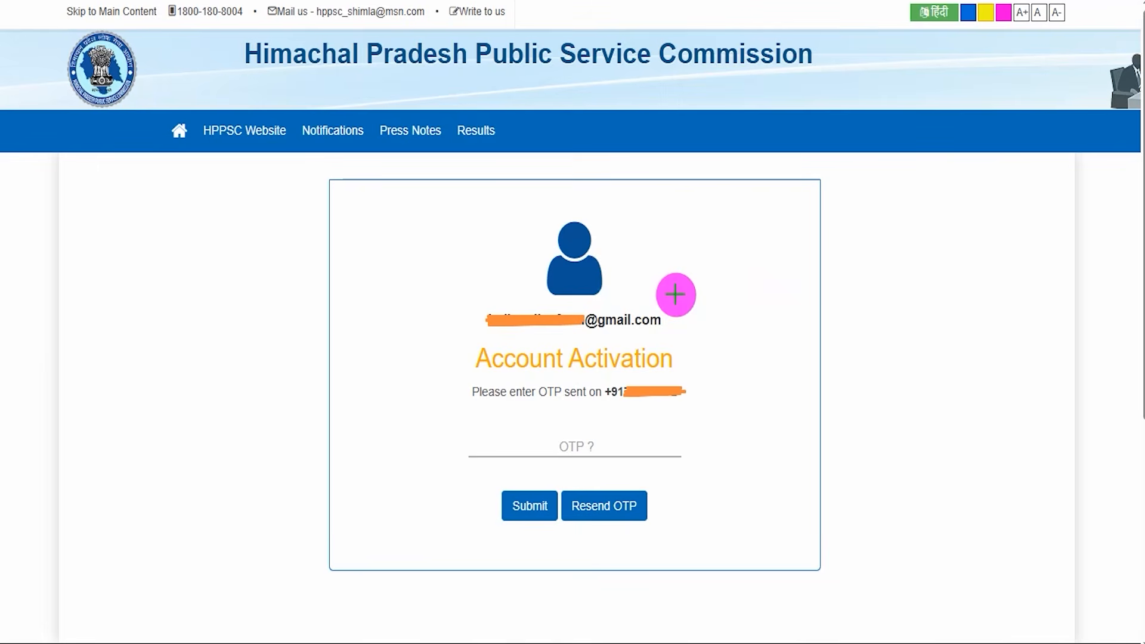
Point out the OTP field and the Submit option on the Account Activation page.
drag(659, 286, 705, 233)
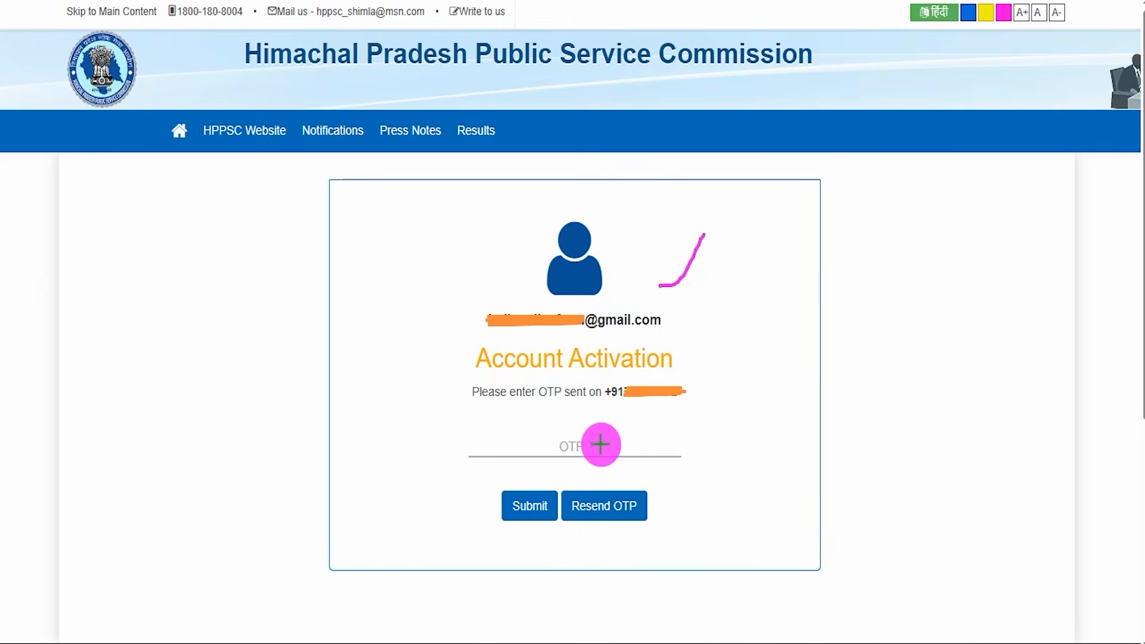
drag(600, 445, 635, 415)
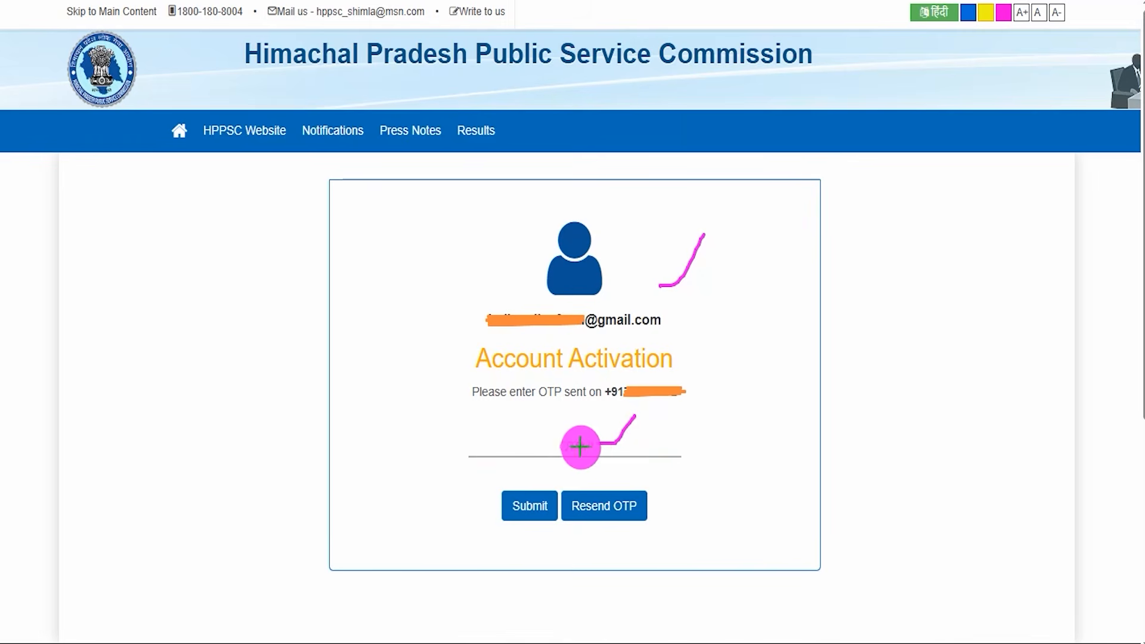
drag(368, 512, 505, 510)
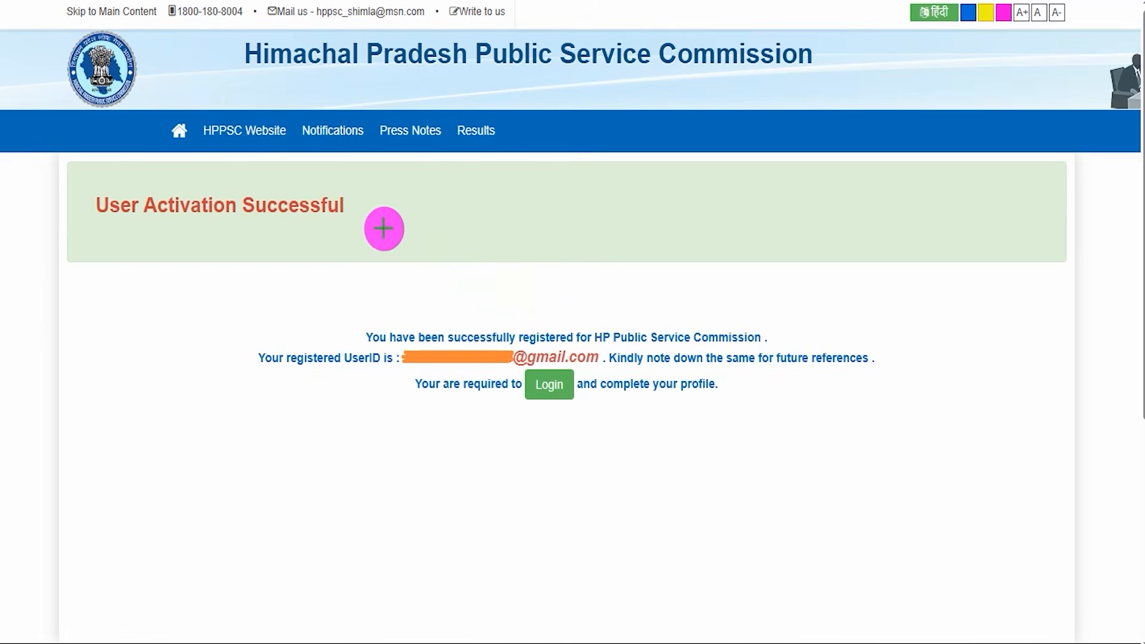
Review the user activation confirmation and go on to the applicant login page.
drag(359, 220, 398, 170)
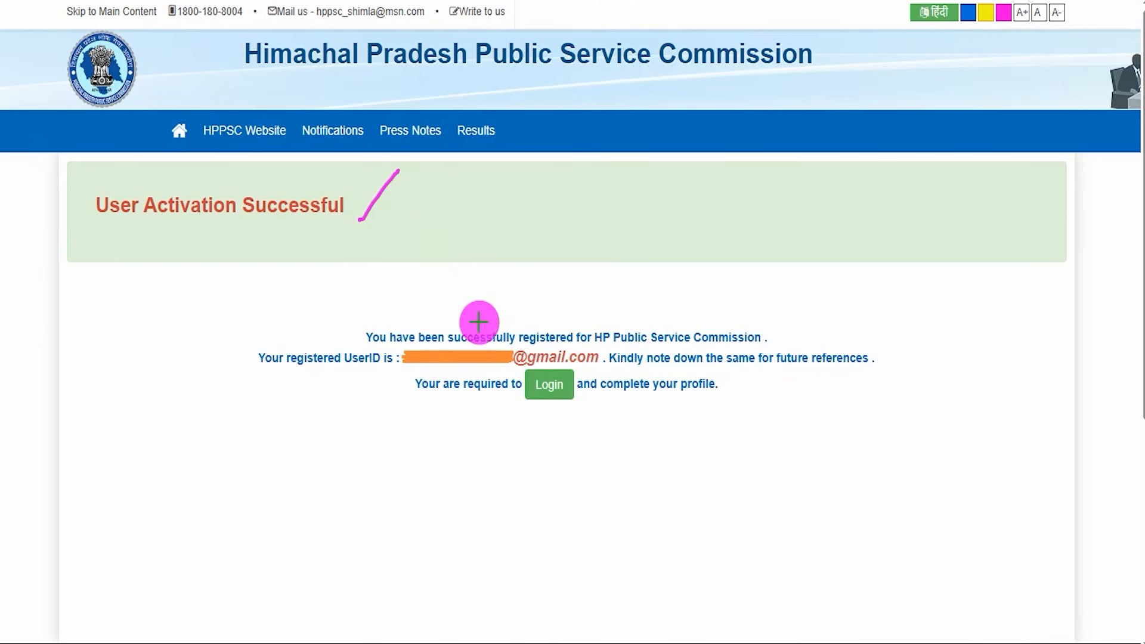
drag(479, 322, 512, 275)
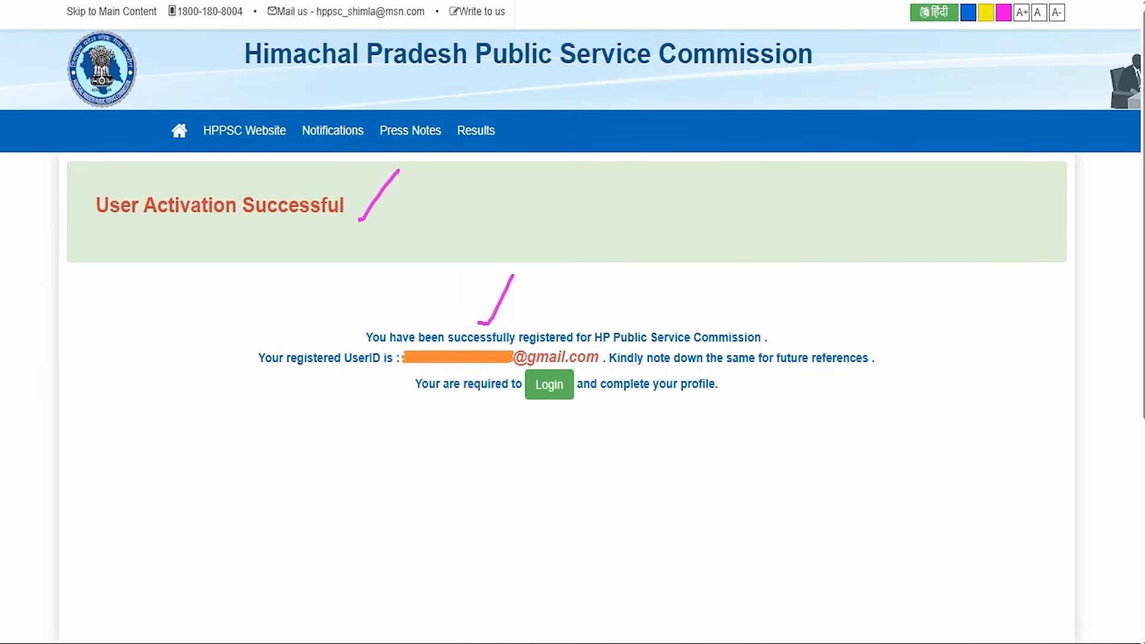
drag(636, 532, 569, 399)
click(567, 389)
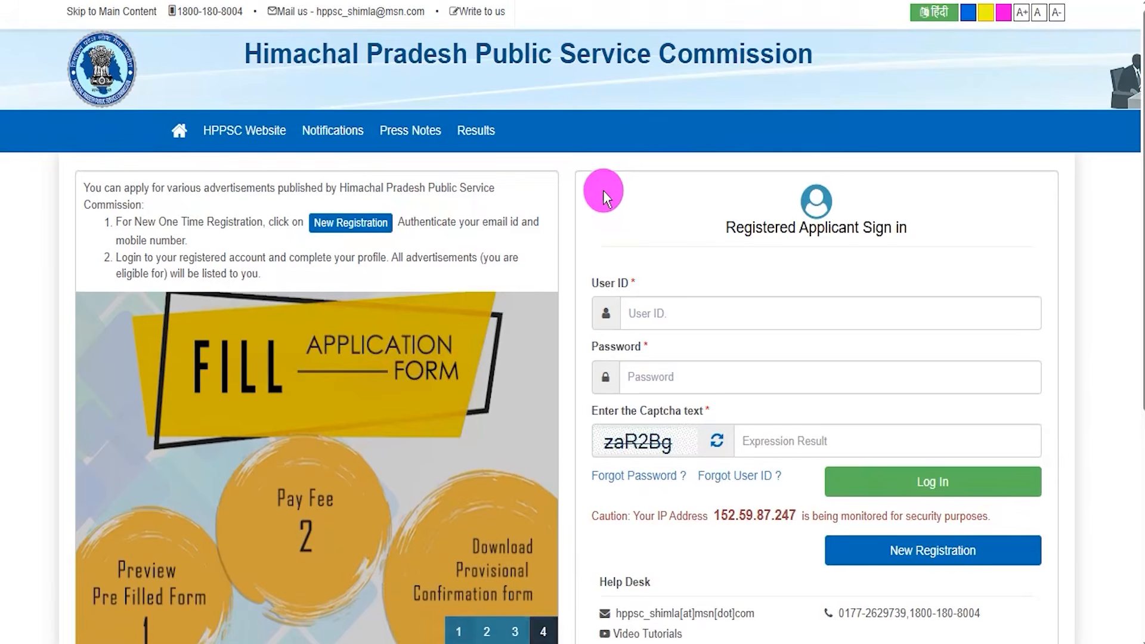
Point out the User ID, Password and captcha fields on the Registered Applicant Sign in form.
scroll(568, 260, down, 1)
scroll(568, 260, down, 3)
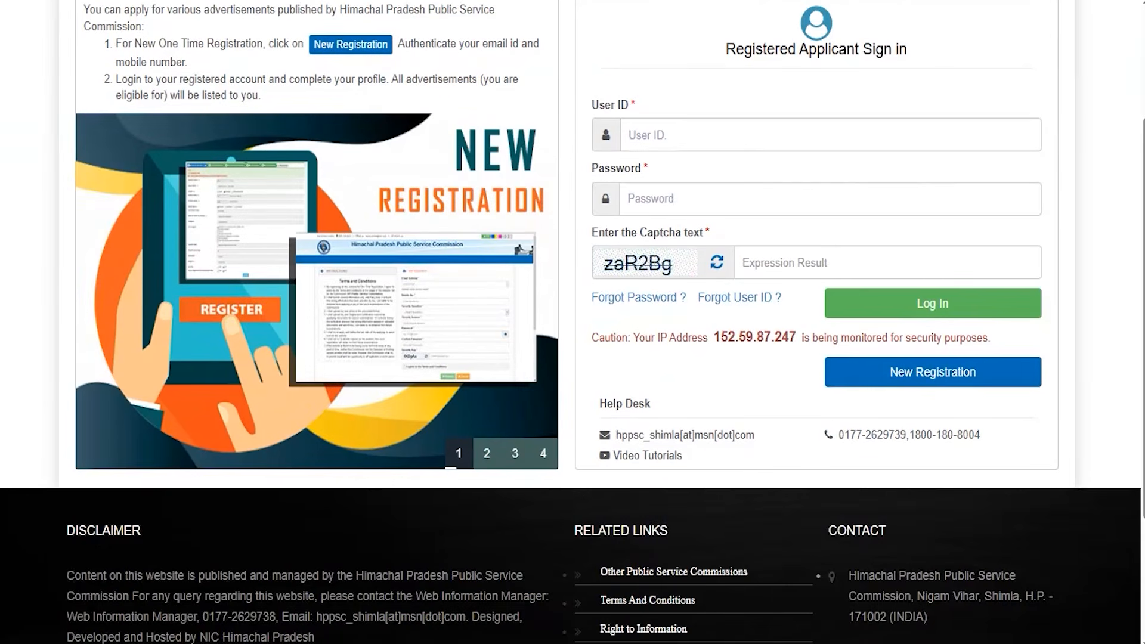
drag(677, 135, 713, 96)
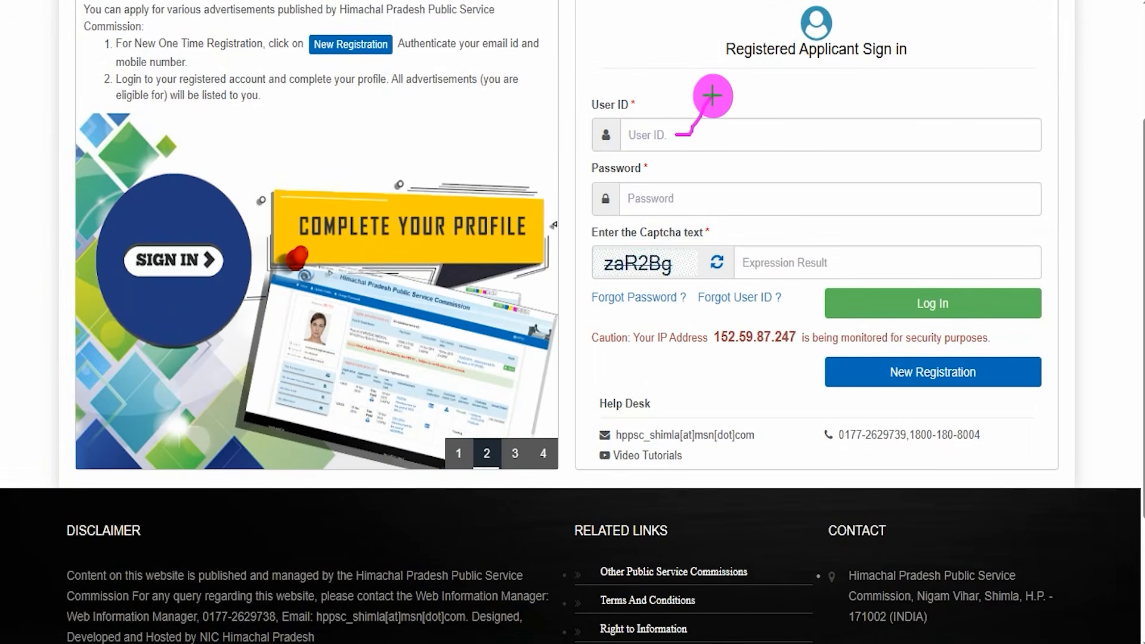
drag(716, 127, 758, 80)
drag(673, 200, 714, 160)
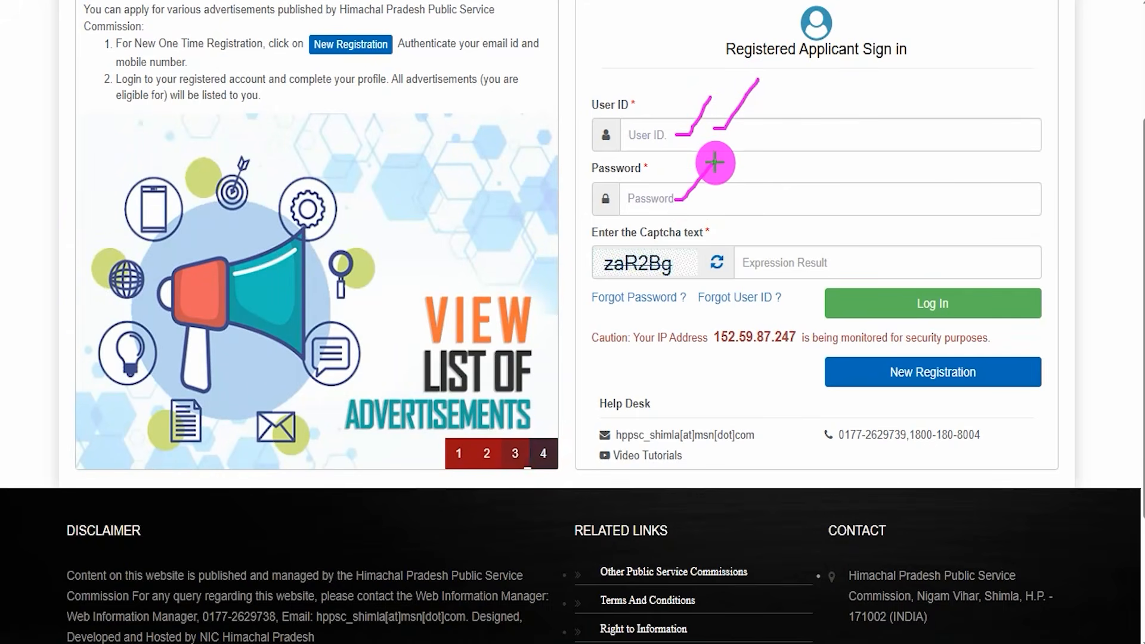
drag(706, 196, 744, 154)
drag(626, 276, 663, 276)
drag(781, 261, 822, 204)
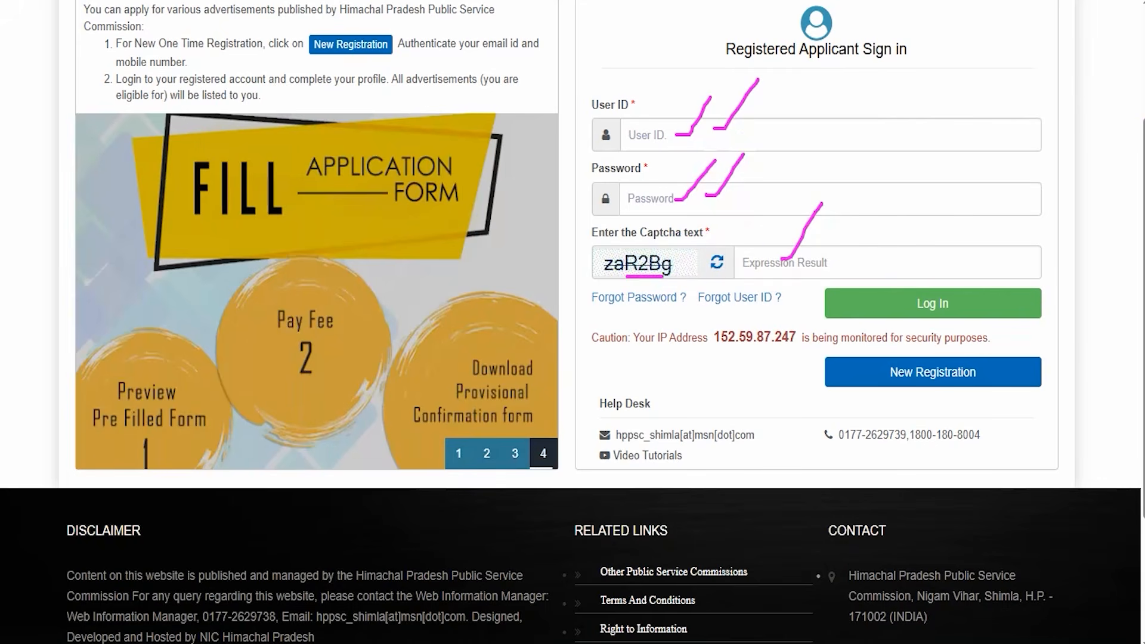
Point out the Log In option and, after signing in, the six applicant profile sections from Personal Information to Documents.
mouse_move(1068, 98)
mouse_down()
mouse_move(1010, 230)
mouse_move(961, 290)
mouse_up()
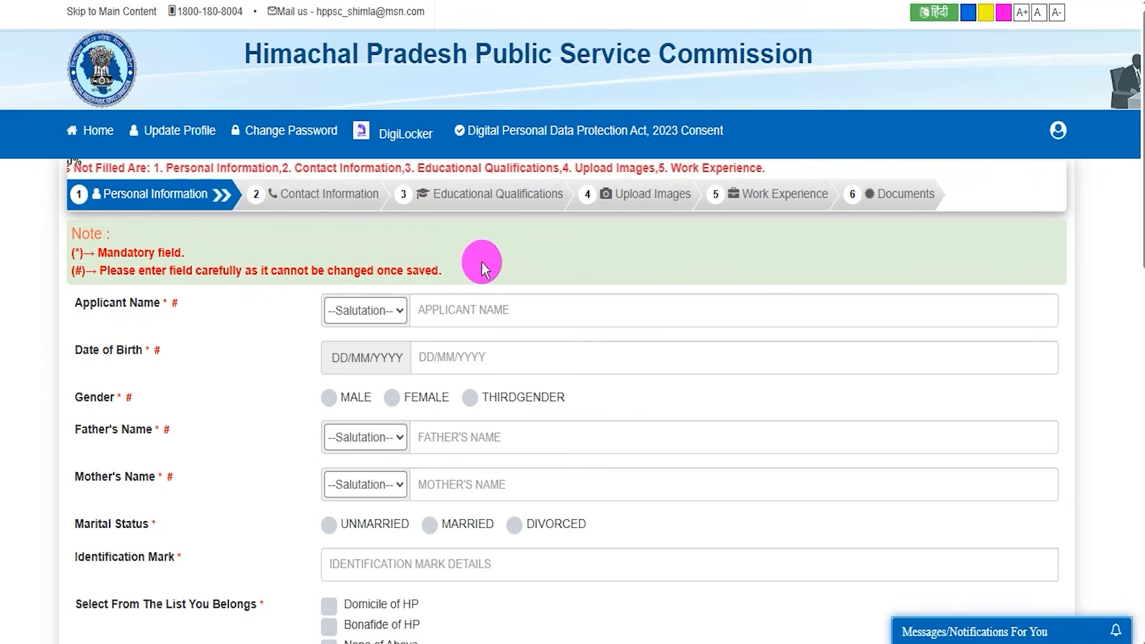
drag(383, 94, 425, 58)
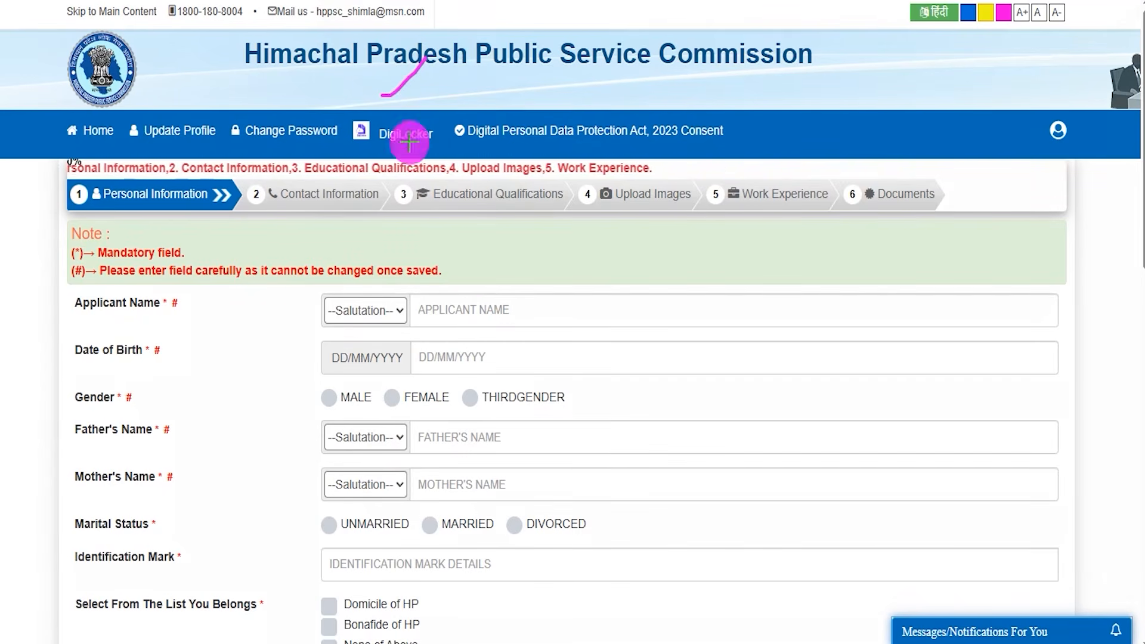
drag(3, 341, 28, 296)
drag(179, 183, 223, 158)
drag(364, 190, 385, 180)
drag(469, 183, 510, 168)
drag(669, 187, 696, 164)
drag(751, 192, 766, 182)
drag(873, 197, 904, 180)
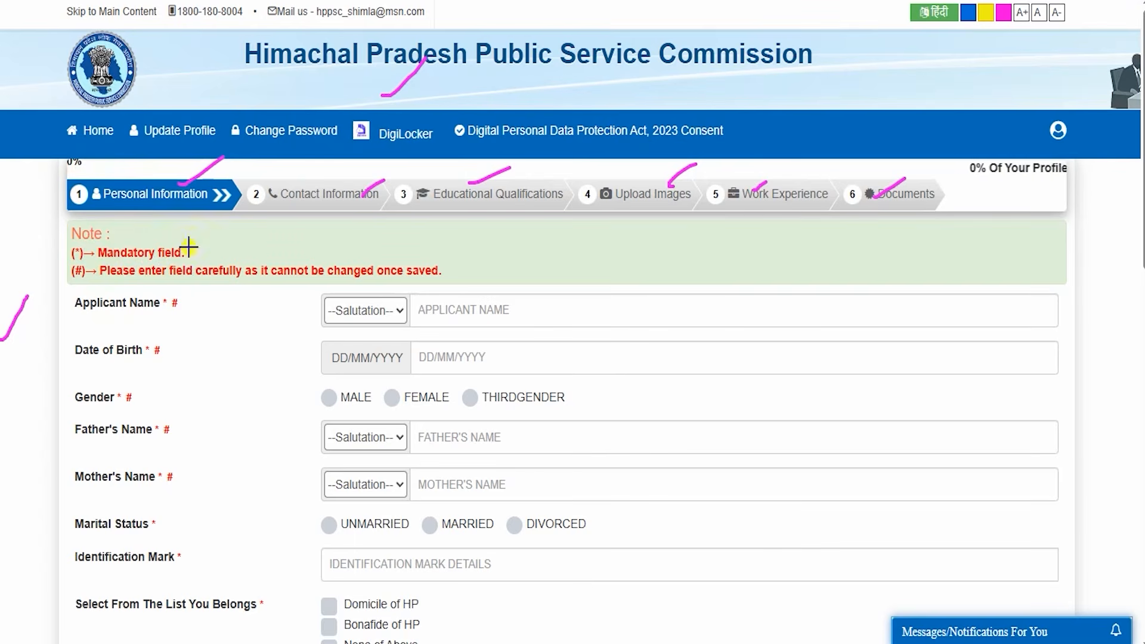
Point out the notes on mandatory fields and on fields that cannot be changed once saved, and clear the marks.
drag(188, 246, 203, 218)
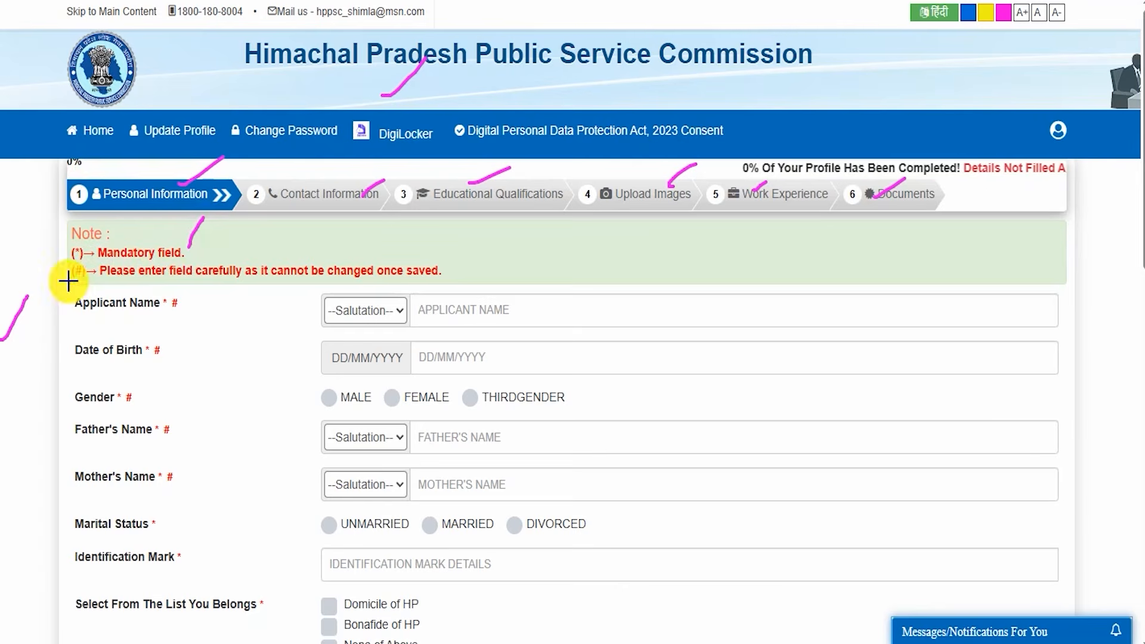
drag(67, 281, 96, 281)
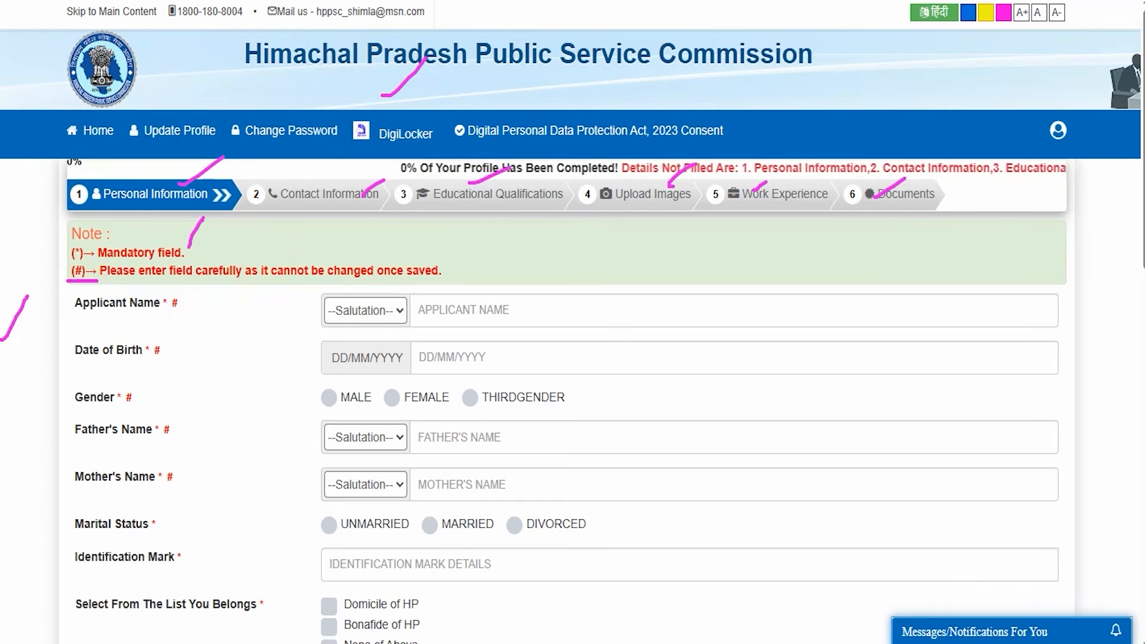
key(Escape)
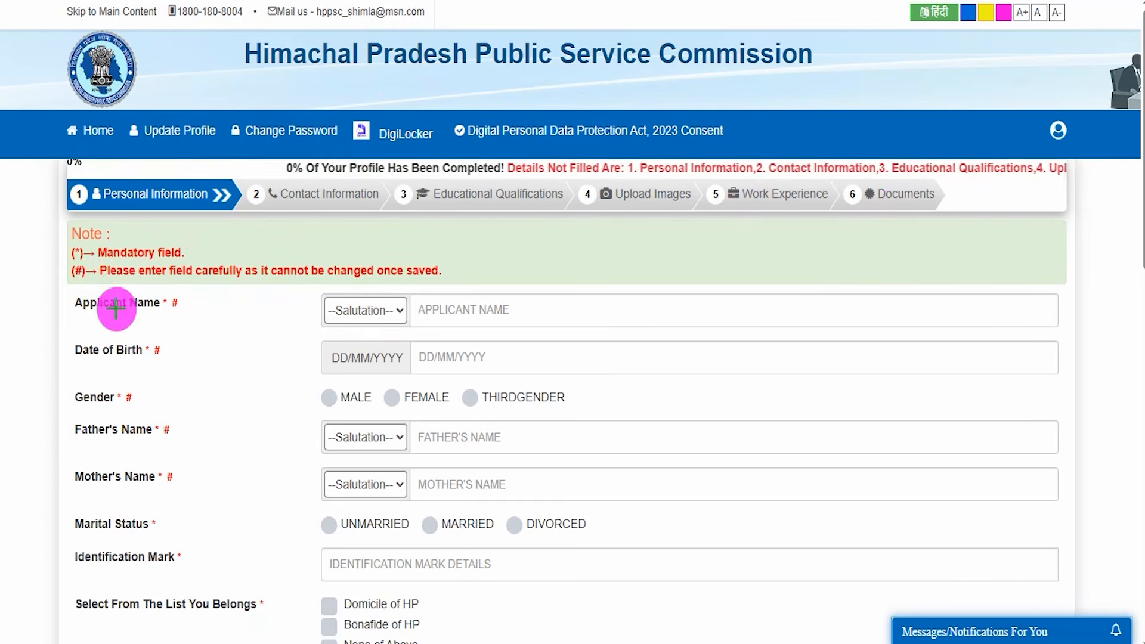
Set the applicant's salutation to Mr. and point out the Applicant Name field.
drag(82, 302, 136, 302)
click(375, 319)
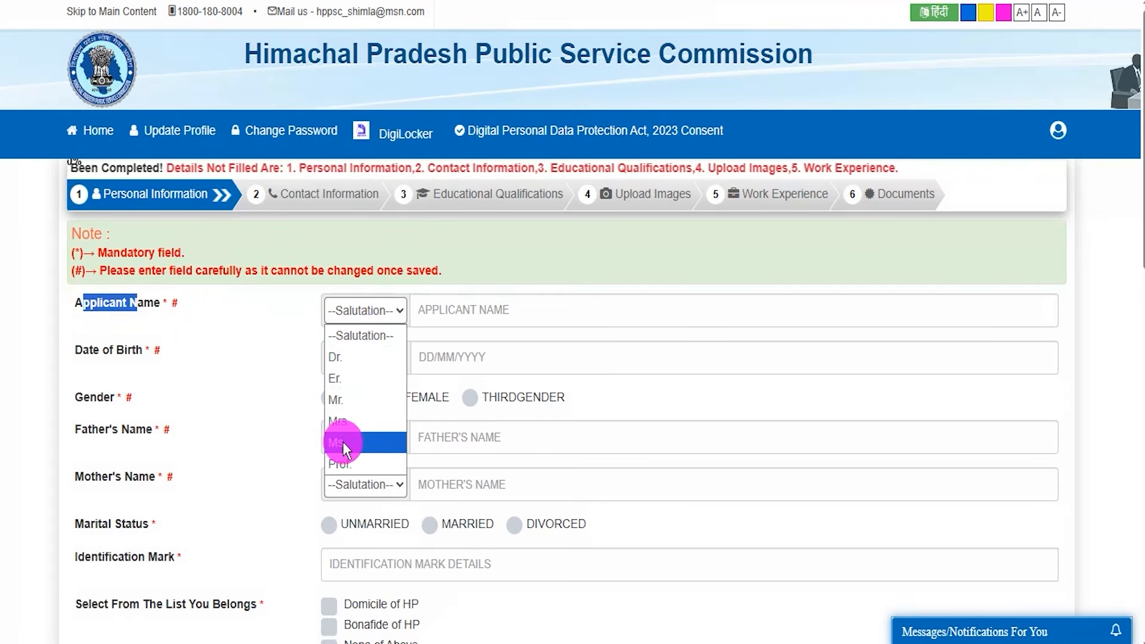
click(337, 401)
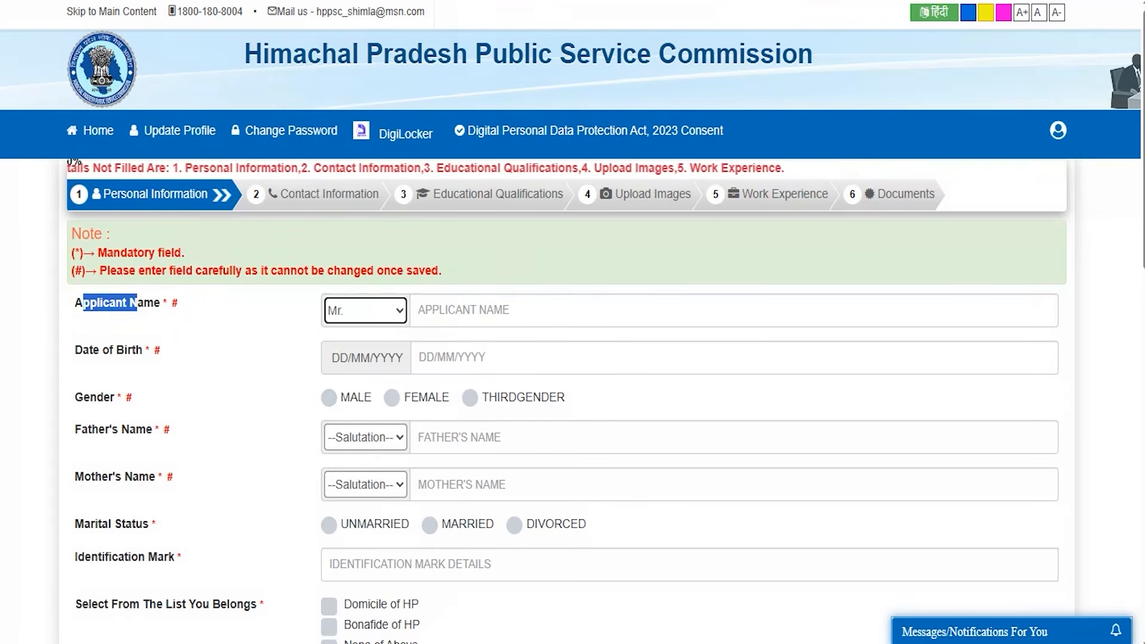
key(ctrl+shift+3)
drag(514, 313, 554, 267)
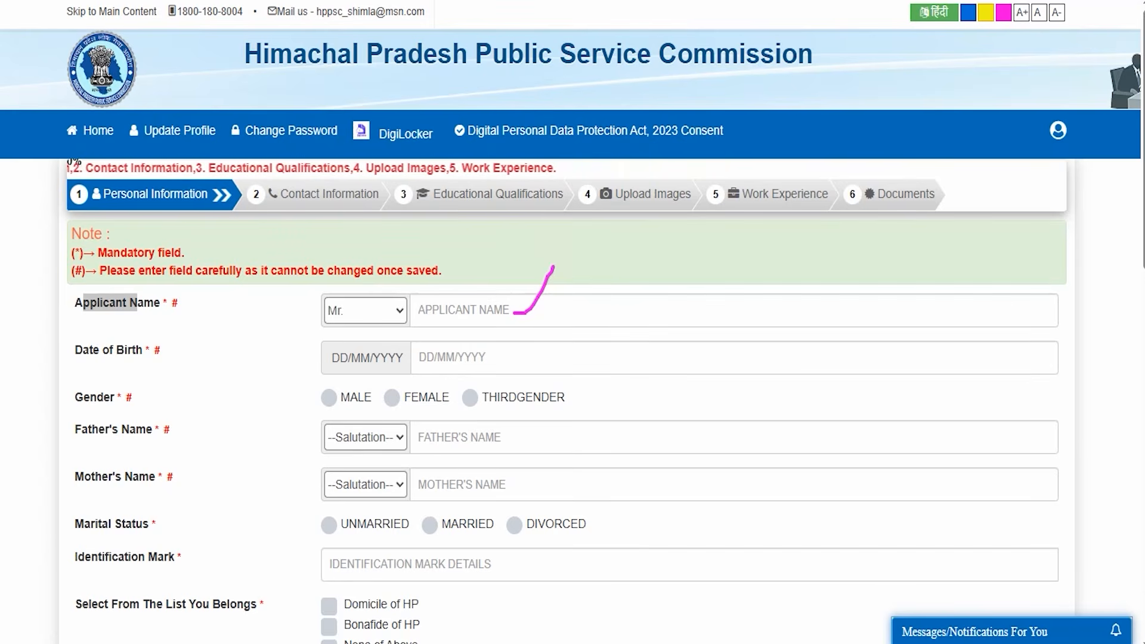
Show the Date of Birth calendar without choosing a date and set the gender to MALE.
click(442, 358)
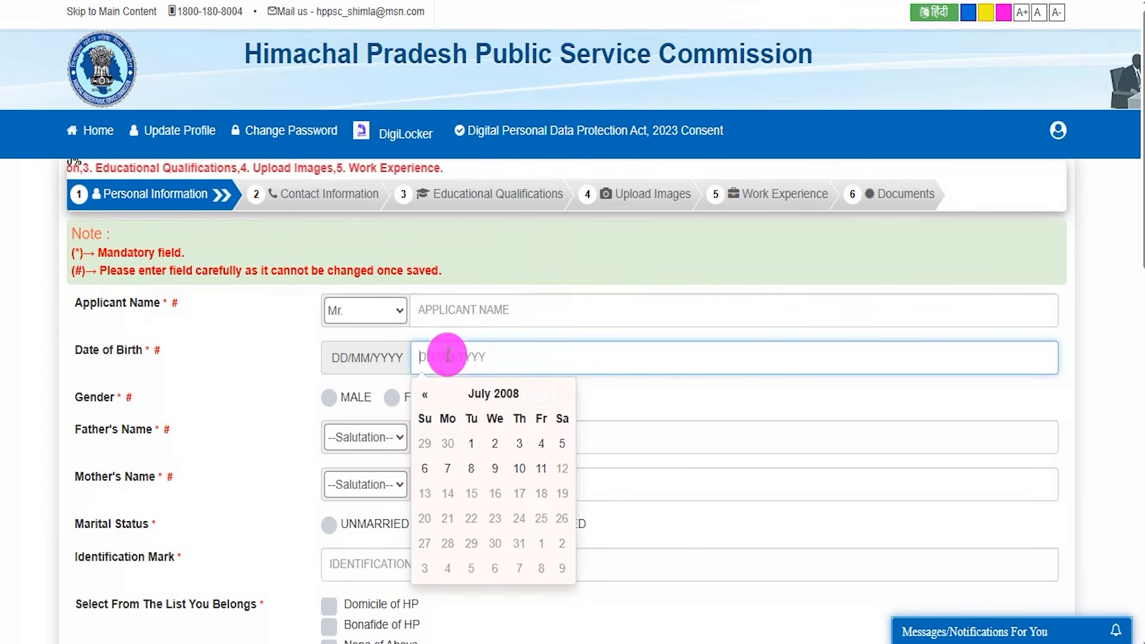
click(247, 410)
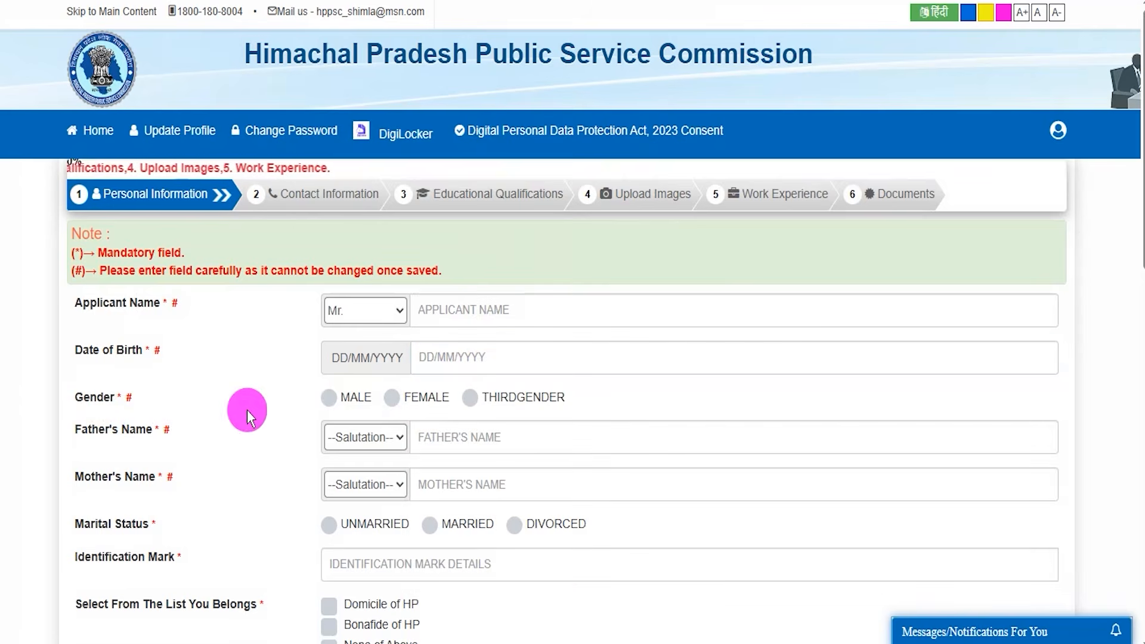
click(330, 399)
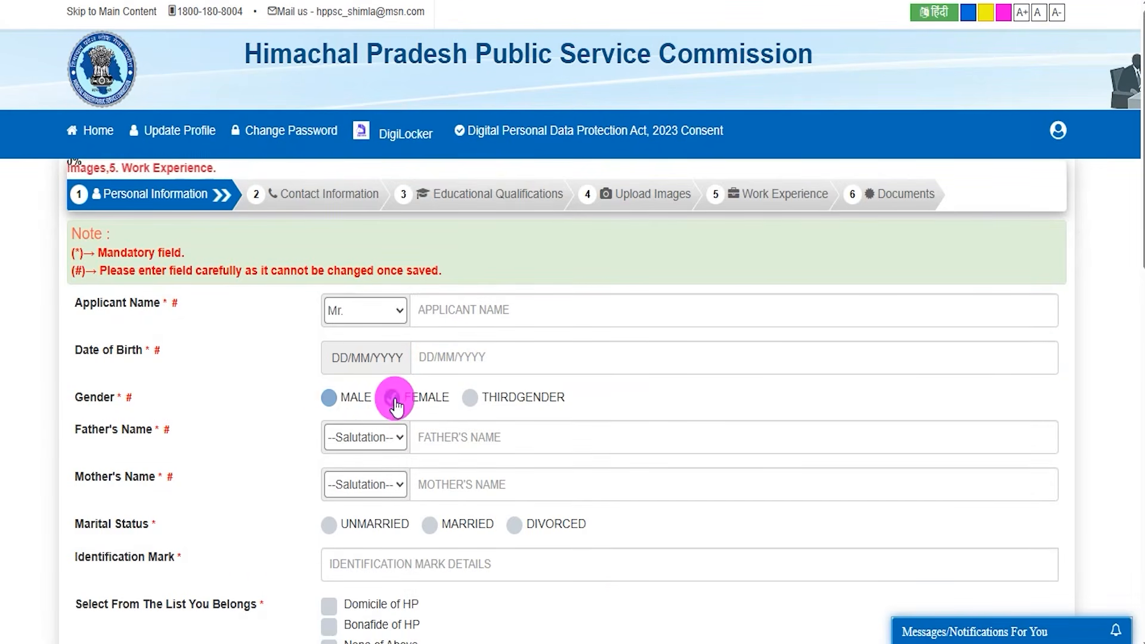
click(327, 399)
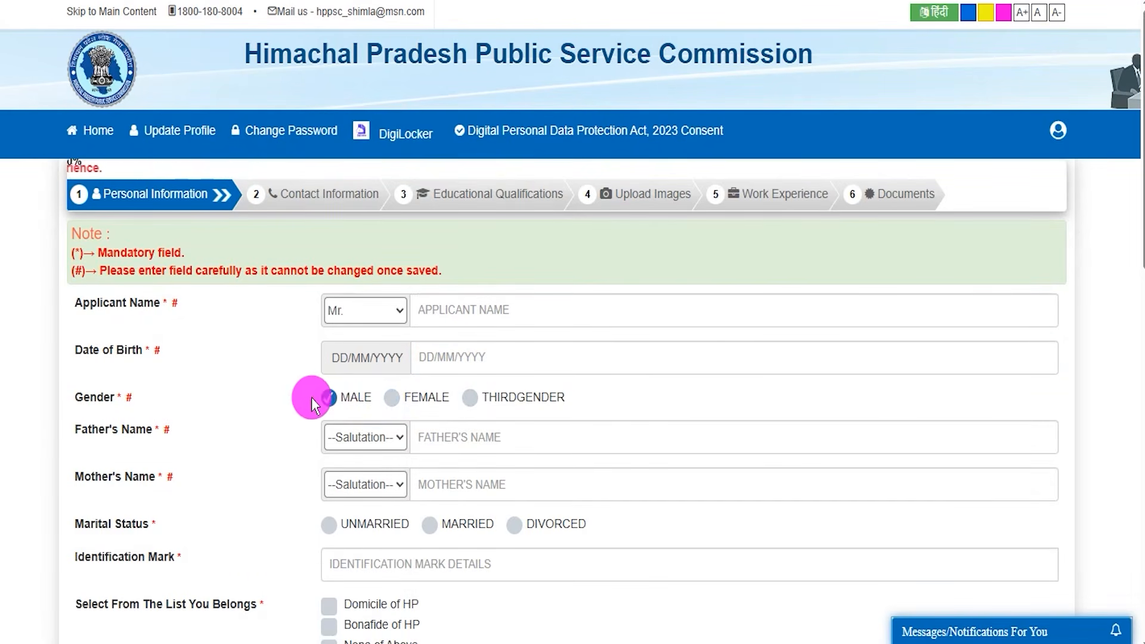
Set the father's salutation to Mr. and point out the Father's Name and Mother's Name fields.
drag(82, 431, 155, 431)
click(366, 438)
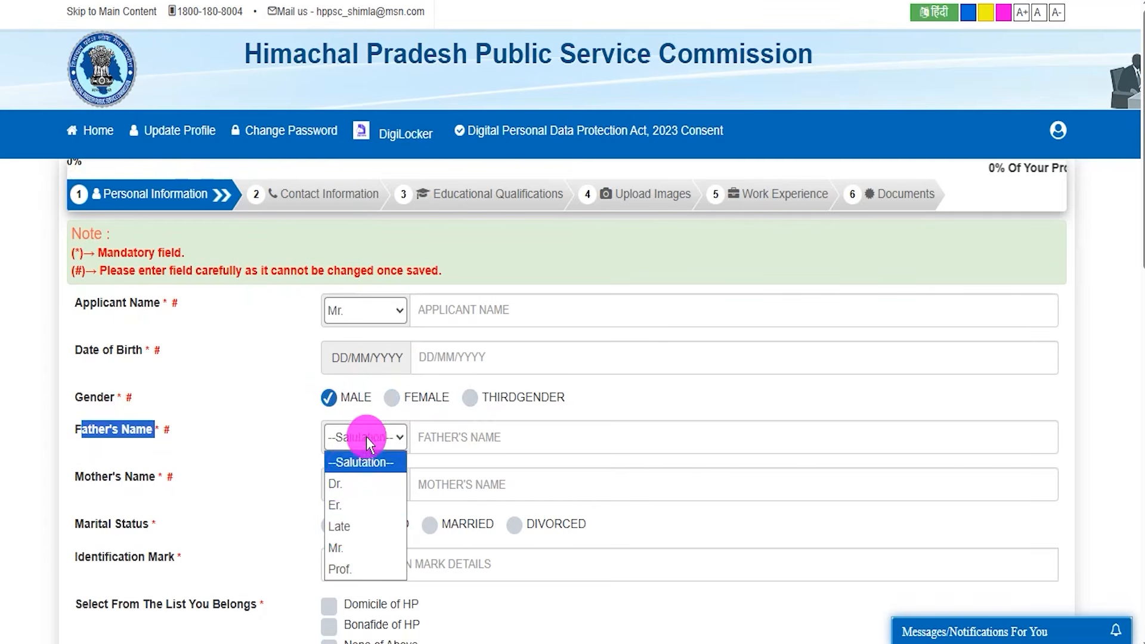
click(346, 544)
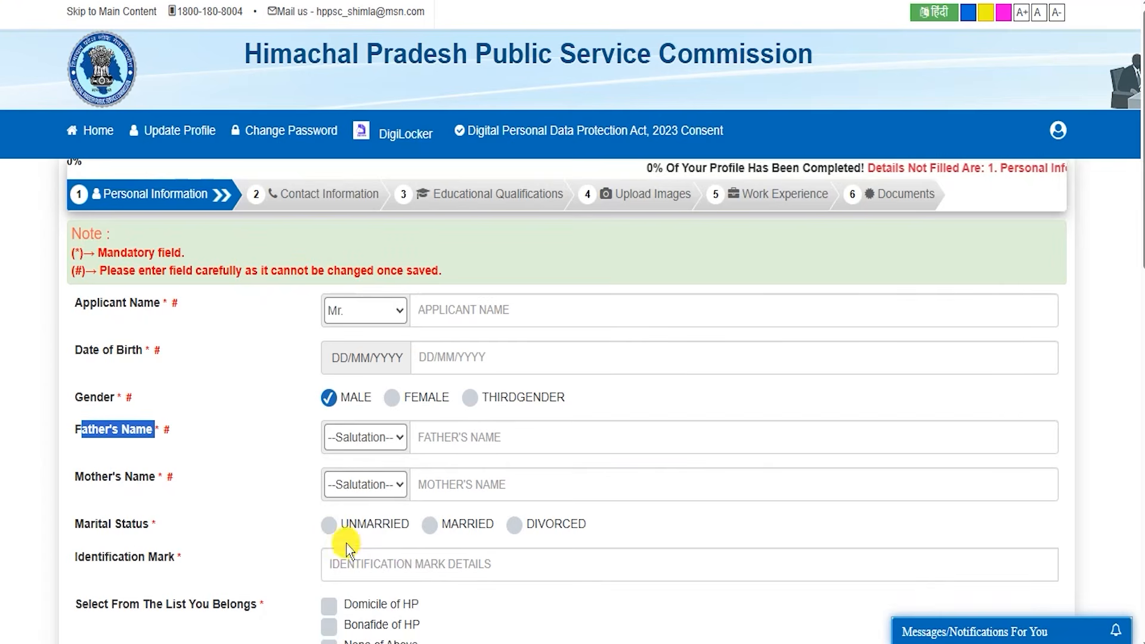
click(472, 437)
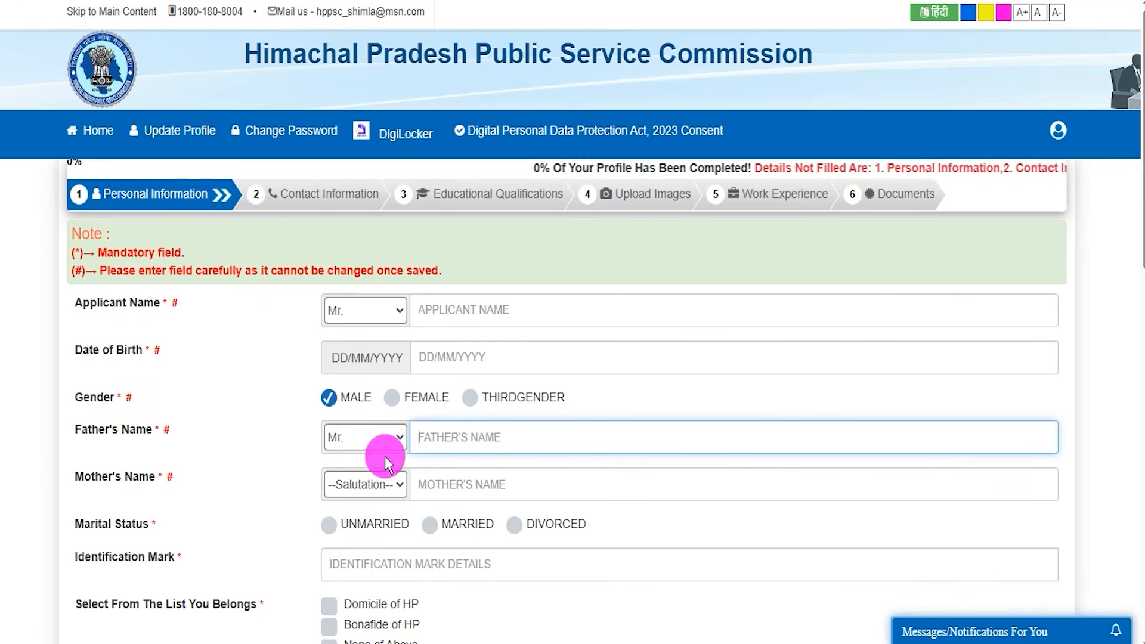
drag(91, 477, 143, 480)
click(475, 486)
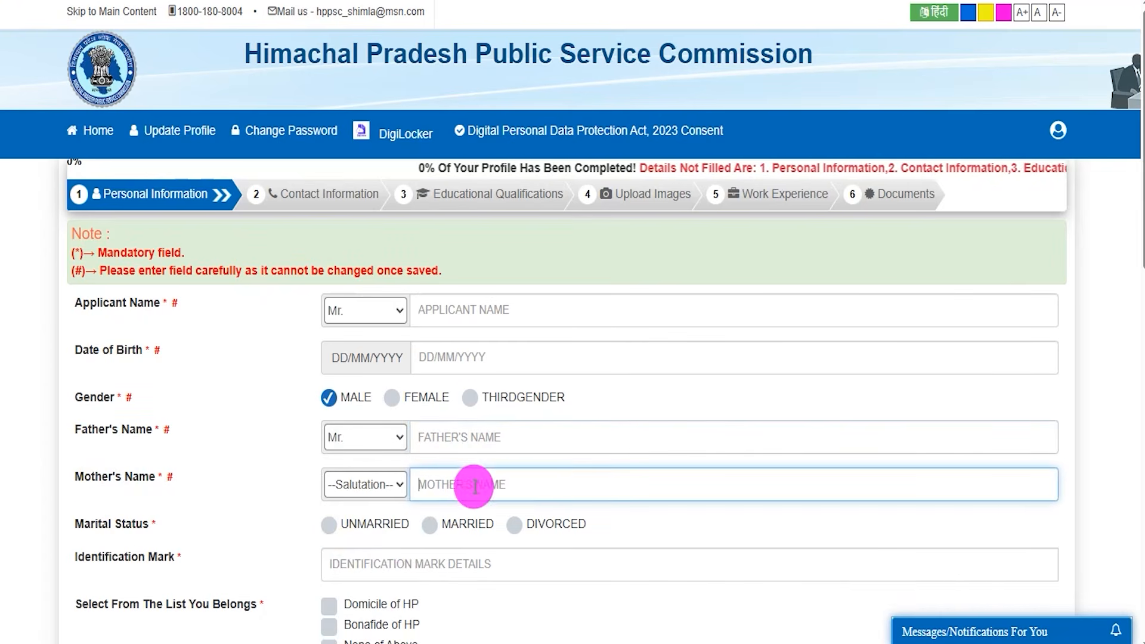
Try the Marital Status choices and set the status to UNMARRIED.
scroll(381, 480, down, 5)
drag(84, 256, 132, 257)
click(328, 257)
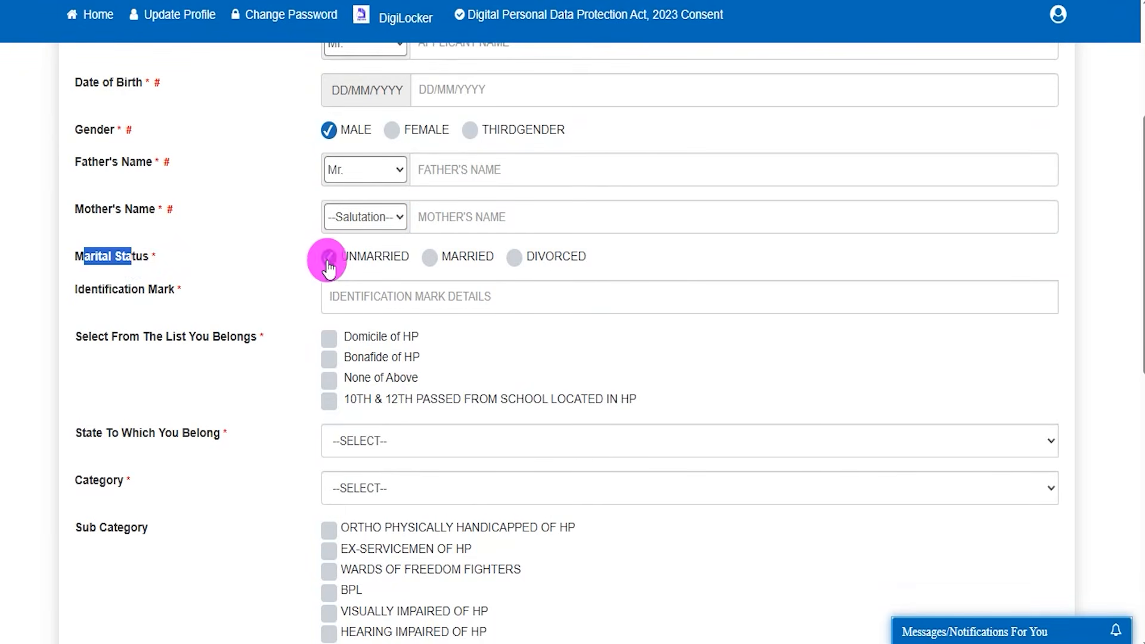
click(429, 257)
click(512, 260)
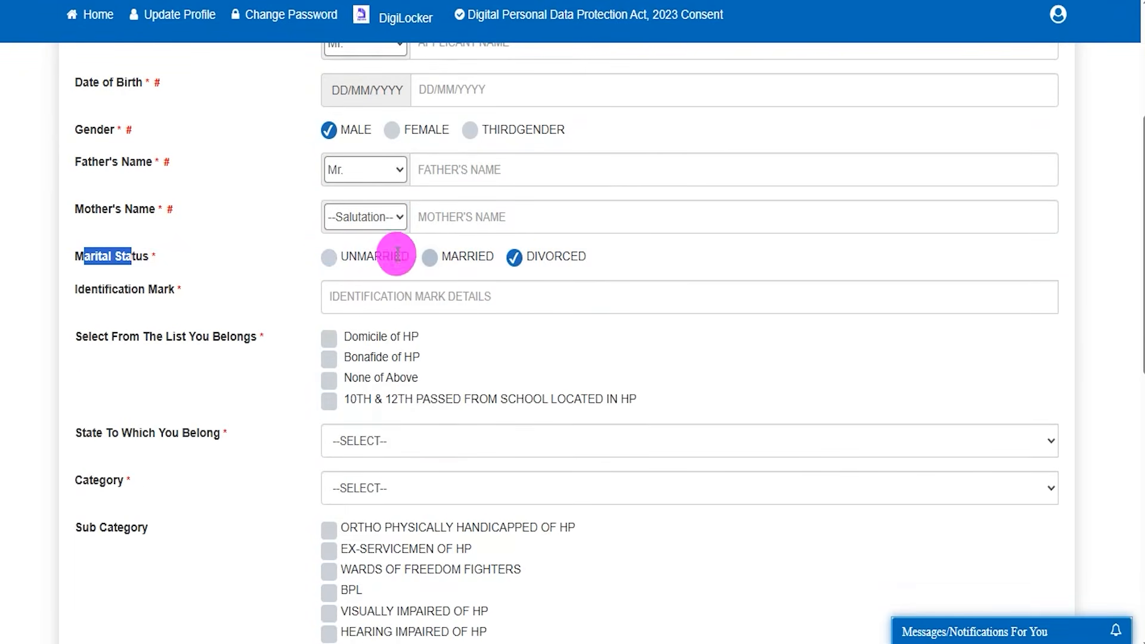
click(329, 257)
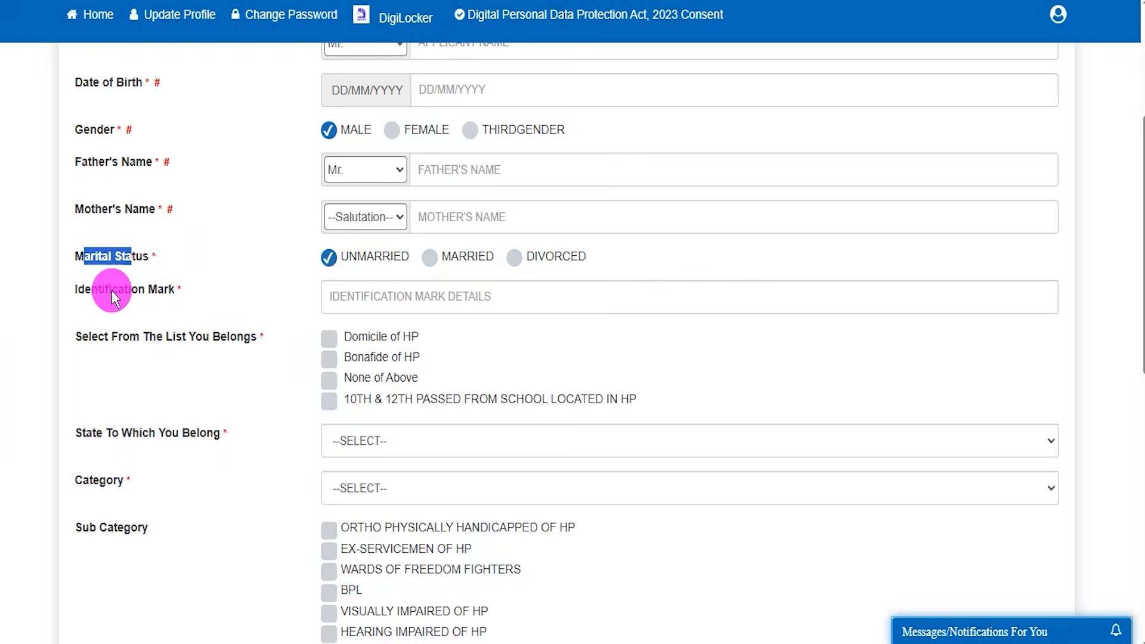
Enter NECK as the identification mark and point out that field.
click(401, 294)
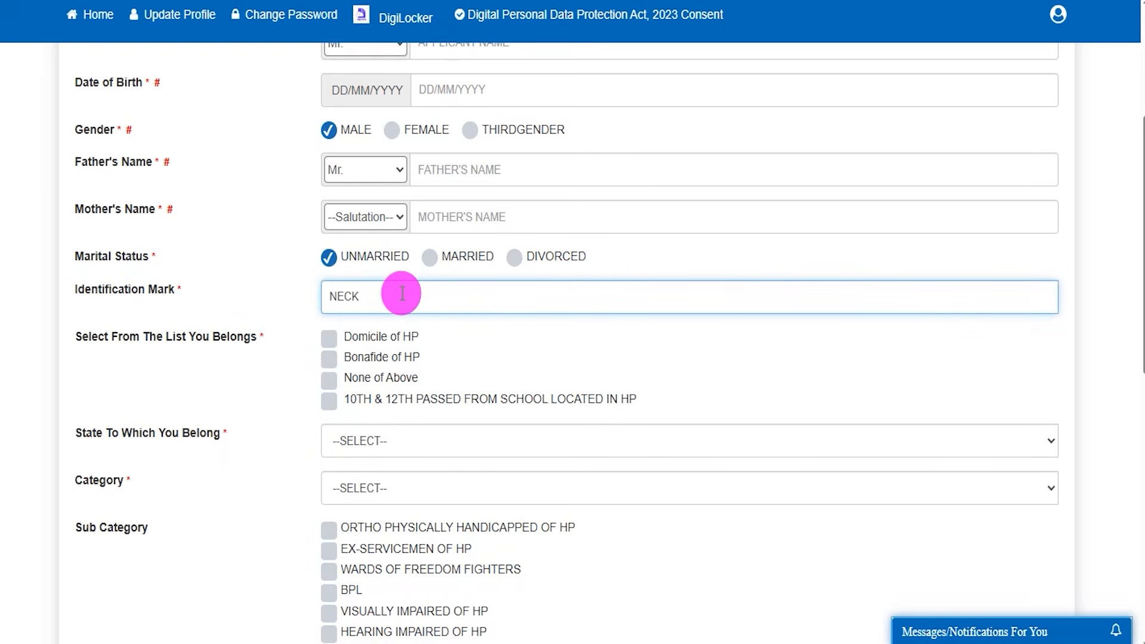
click(335, 351)
drag(408, 298, 443, 267)
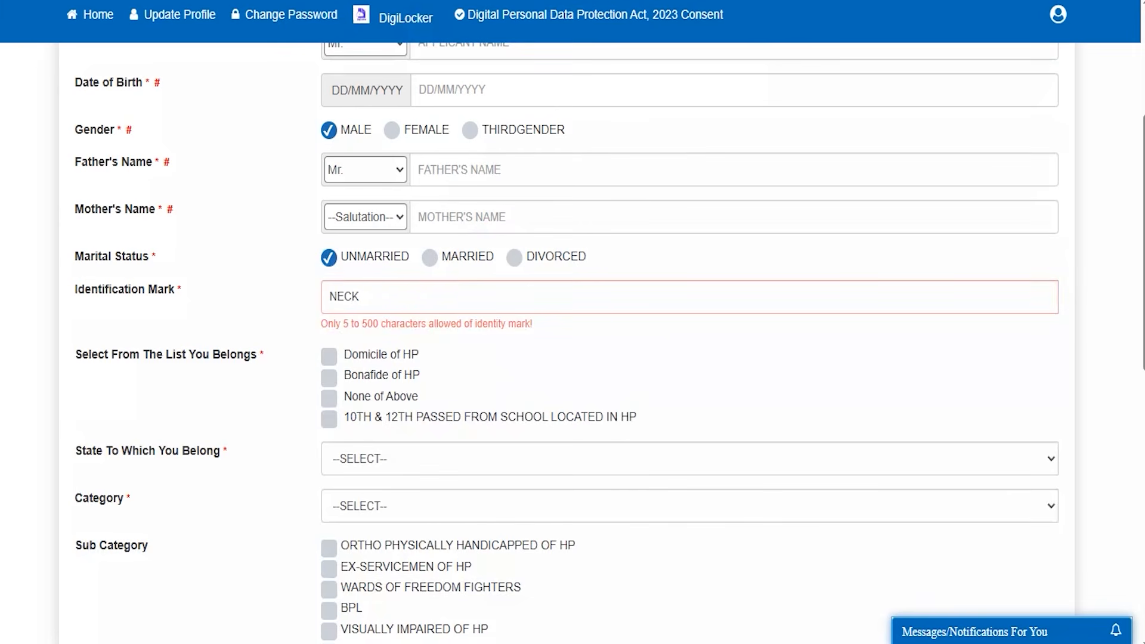
Choose None of Above in the Select From The List You Belongs options.
drag(158, 352, 352, 371)
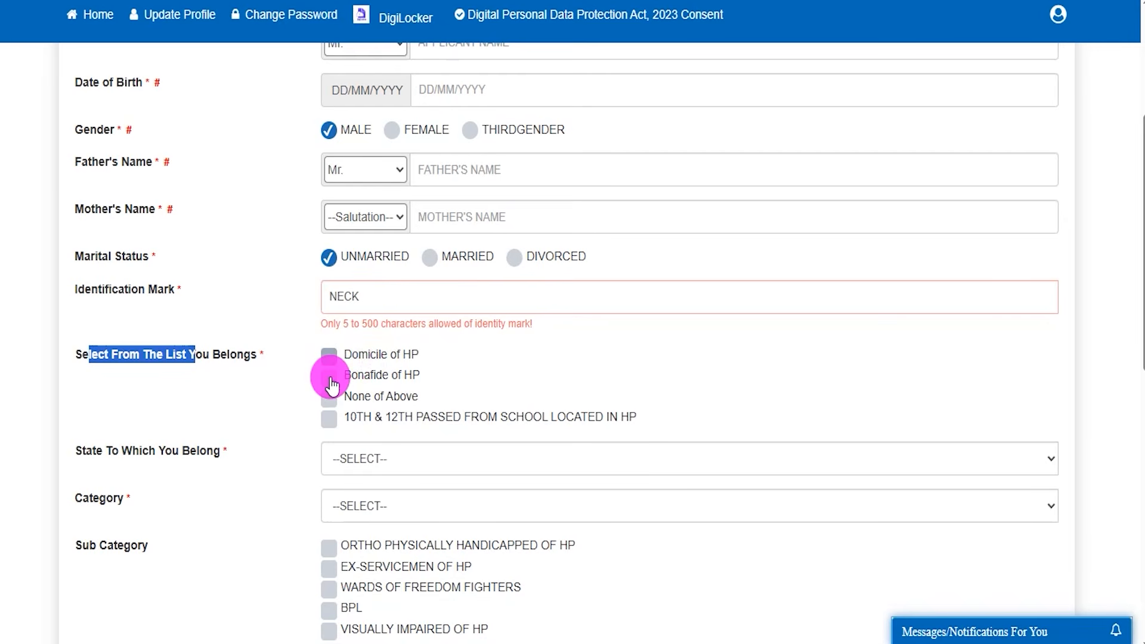
click(330, 381)
click(330, 399)
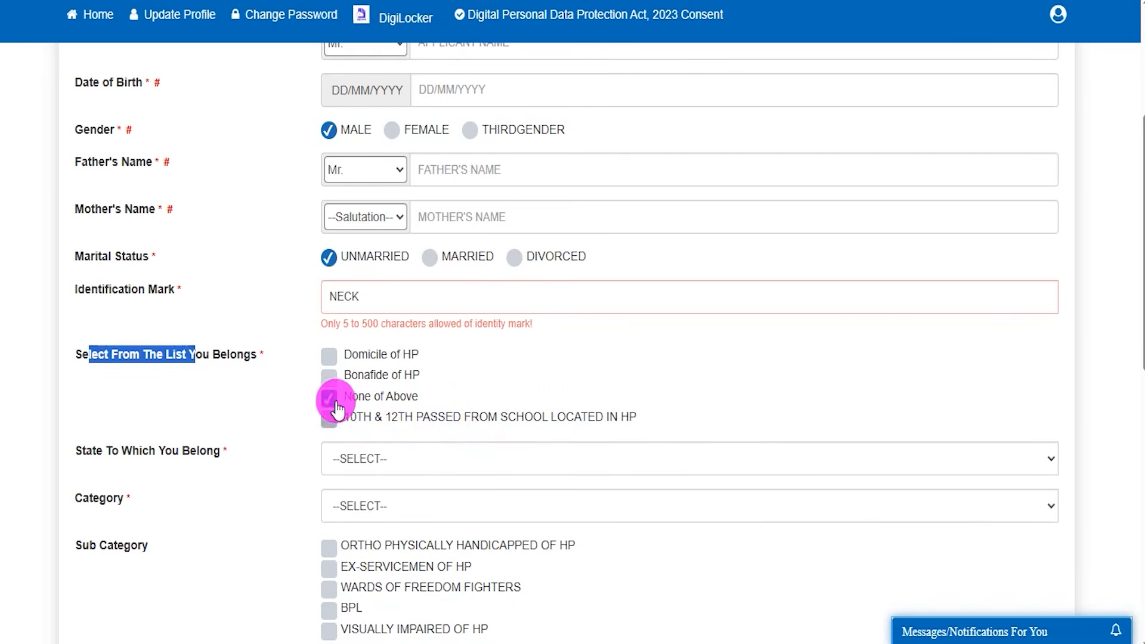
Set the state to which the applicant belongs to UTTAR PRADESH and the category to UNRESERVED.
drag(87, 452, 168, 455)
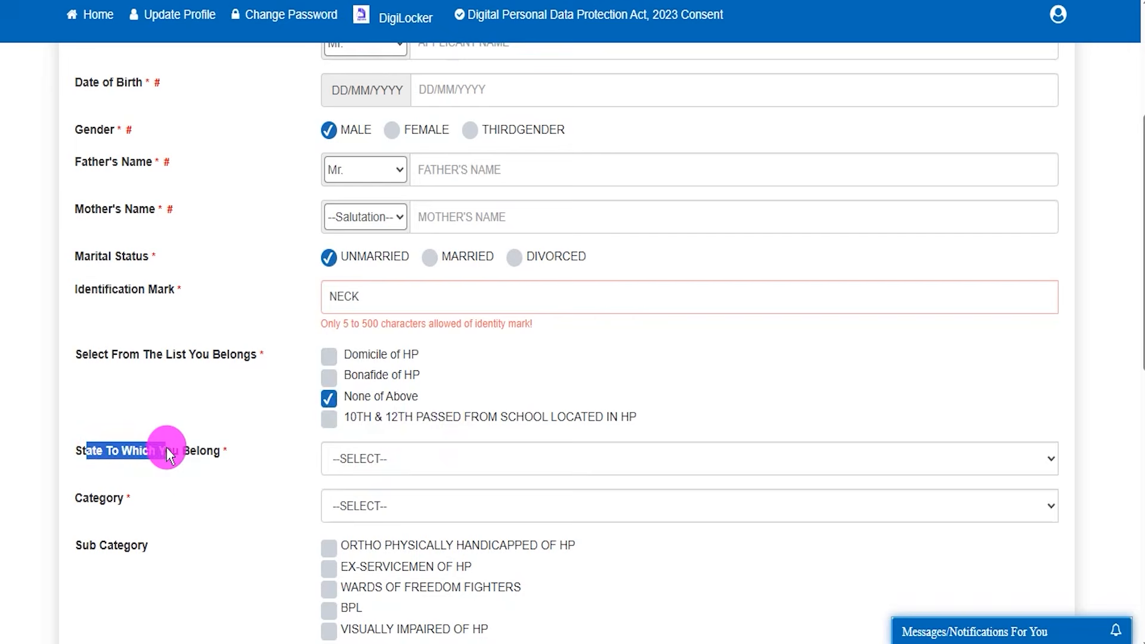
click(392, 463)
scroll(398, 390, down, 5)
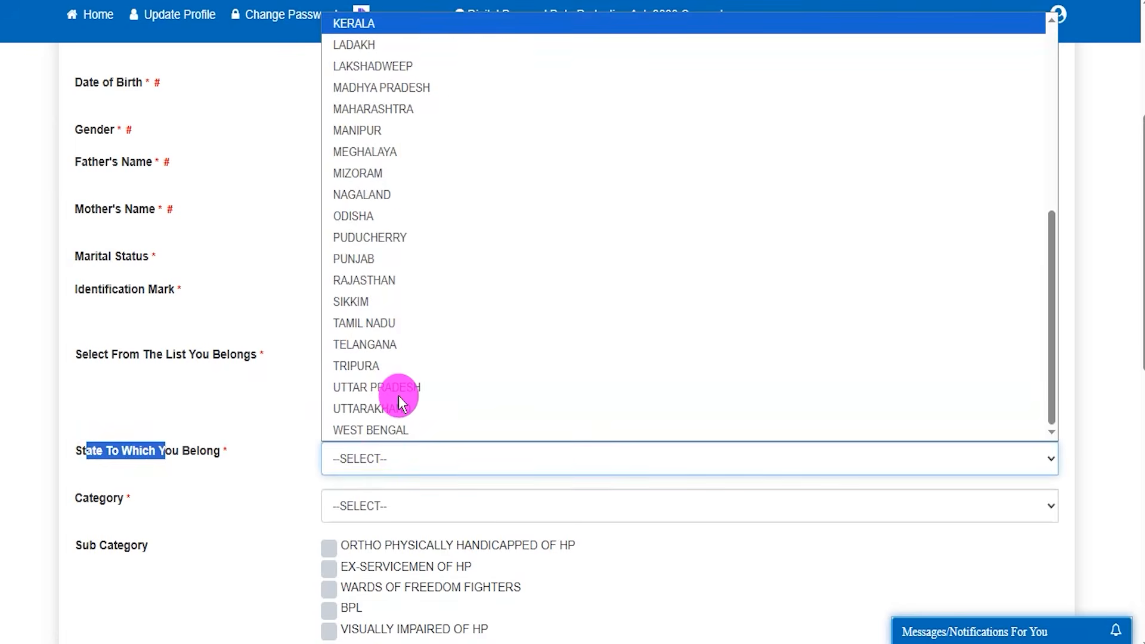
click(378, 387)
drag(93, 498, 98, 498)
click(409, 501)
click(367, 555)
Set the nationality to INDIAN and the religion to HINDUISM.
scroll(249, 461, down, 3)
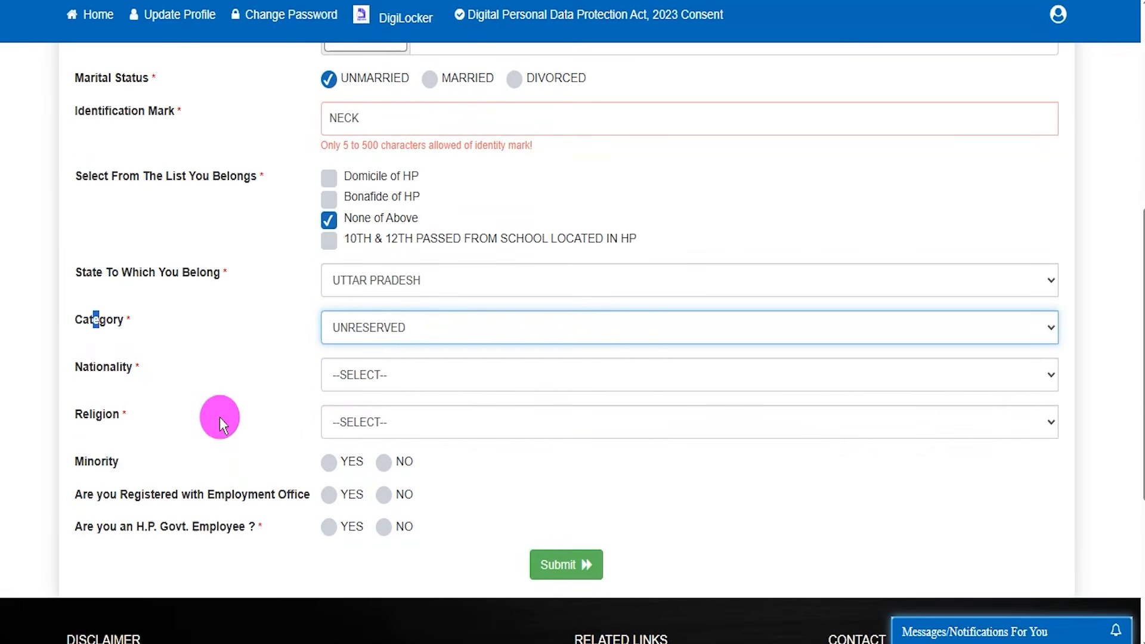
click(366, 377)
click(358, 427)
drag(112, 419, 378, 422)
click(381, 421)
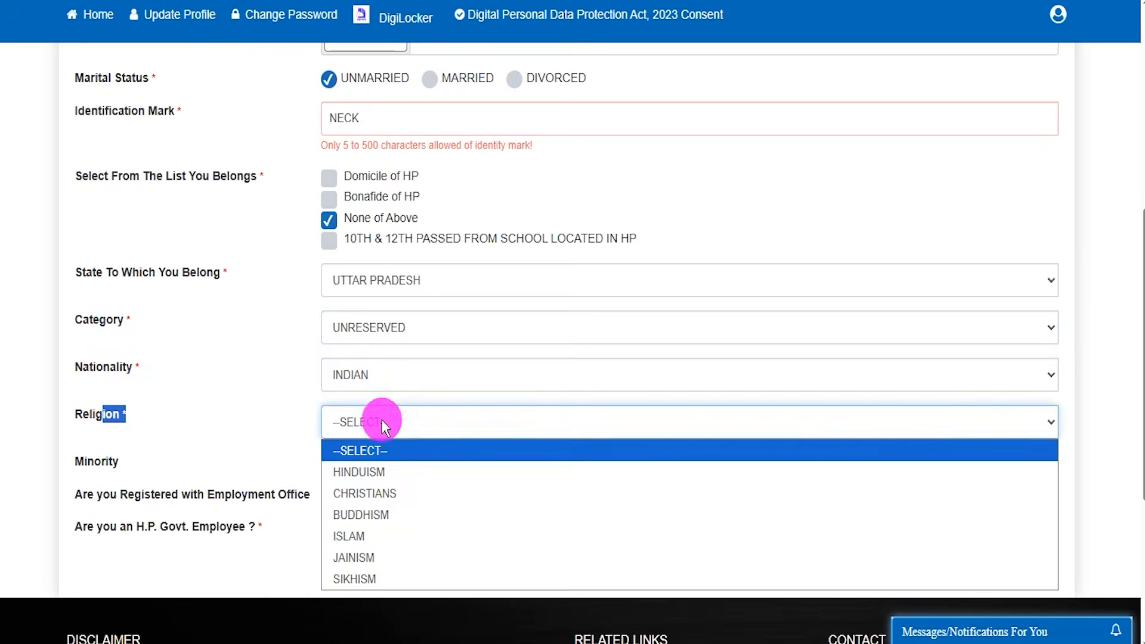
click(366, 466)
Answer NO to Minority and, after showing the Registration Number field, NO to being registered with the Employment Office.
drag(88, 460, 308, 464)
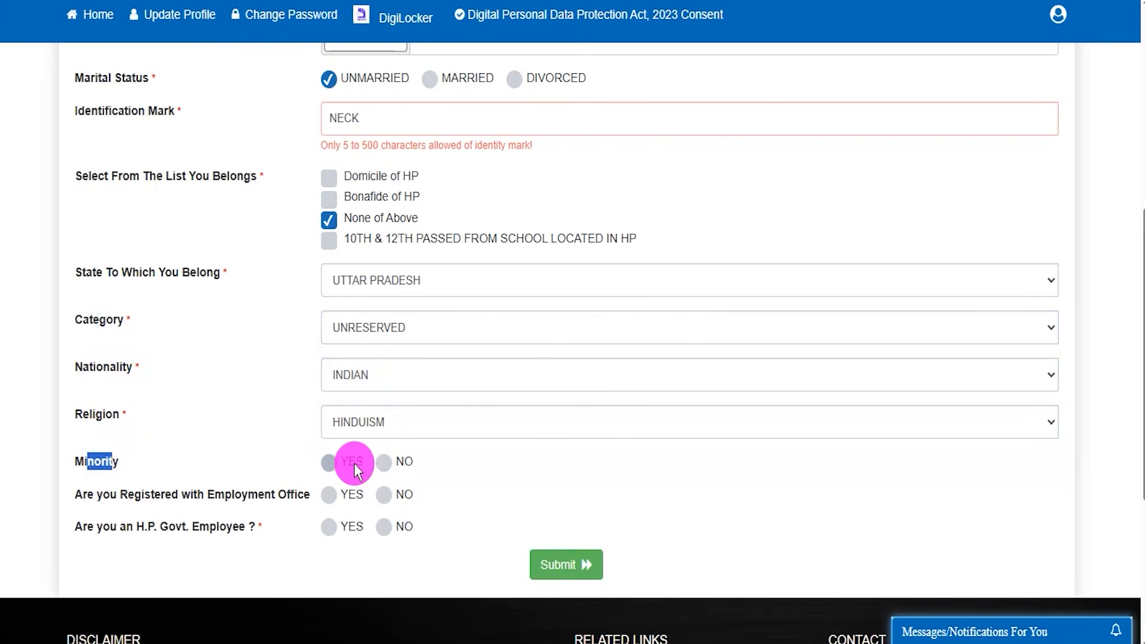
click(328, 463)
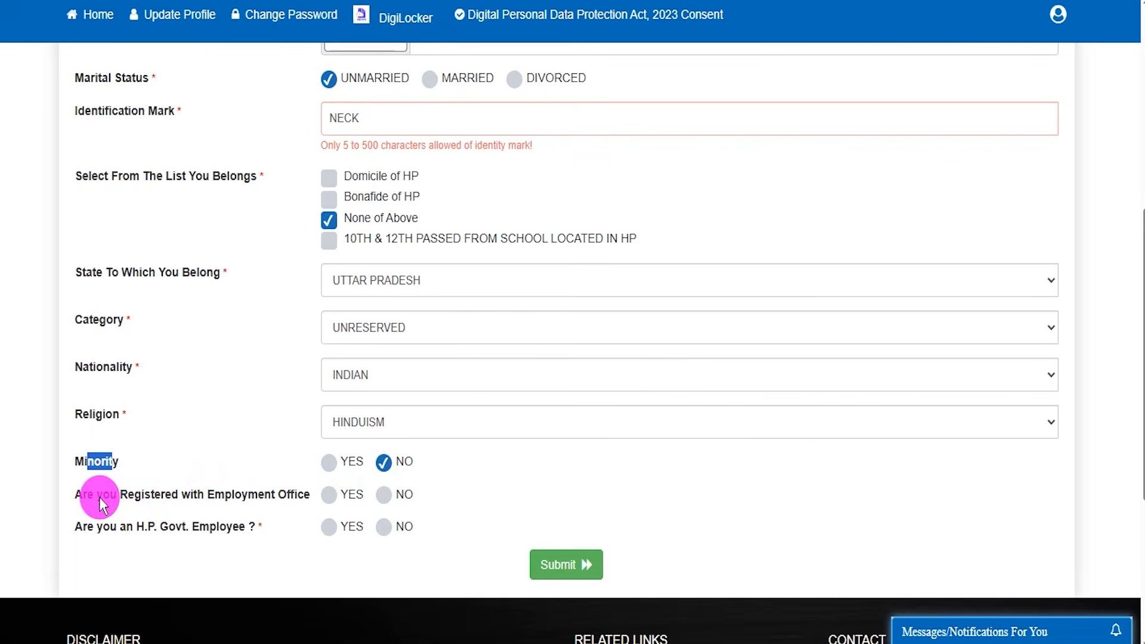
drag(99, 496, 391, 499)
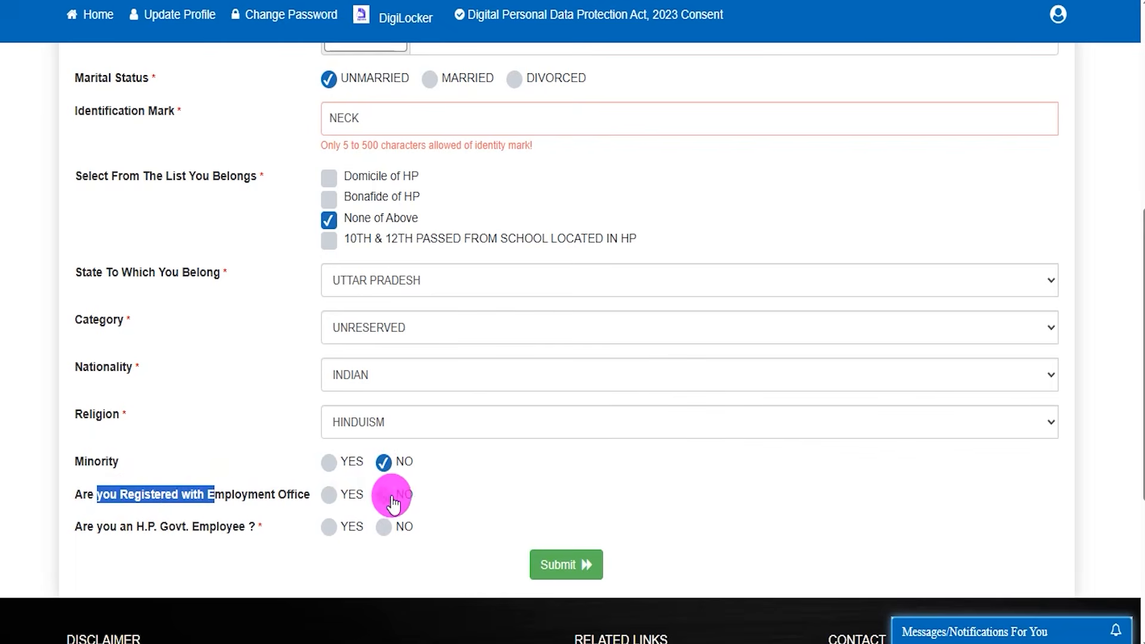
click(329, 495)
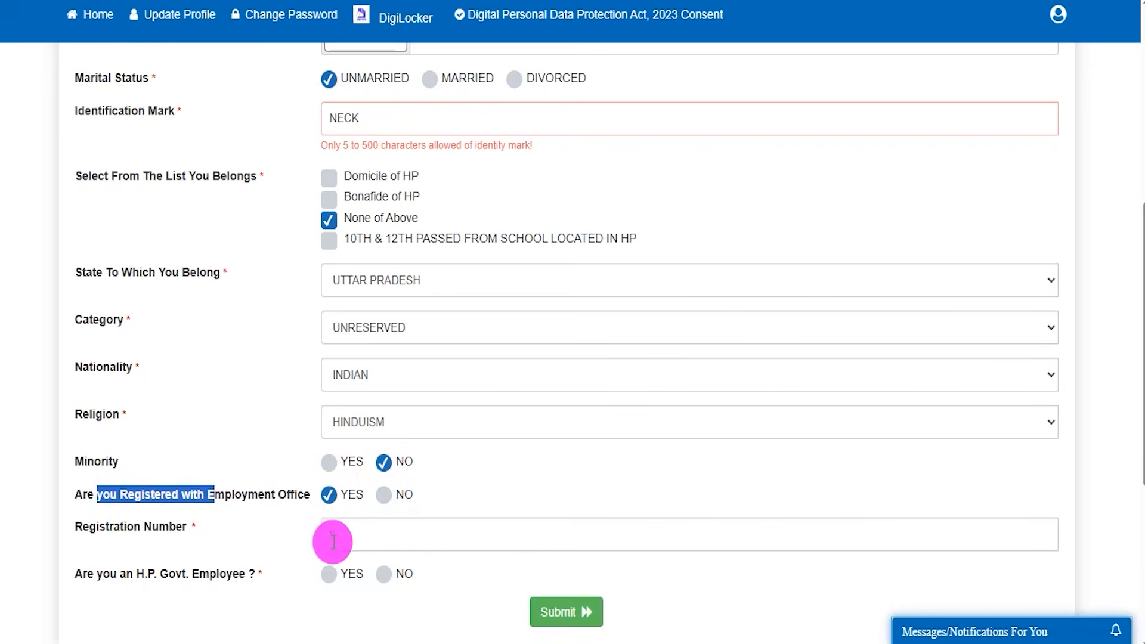
click(363, 535)
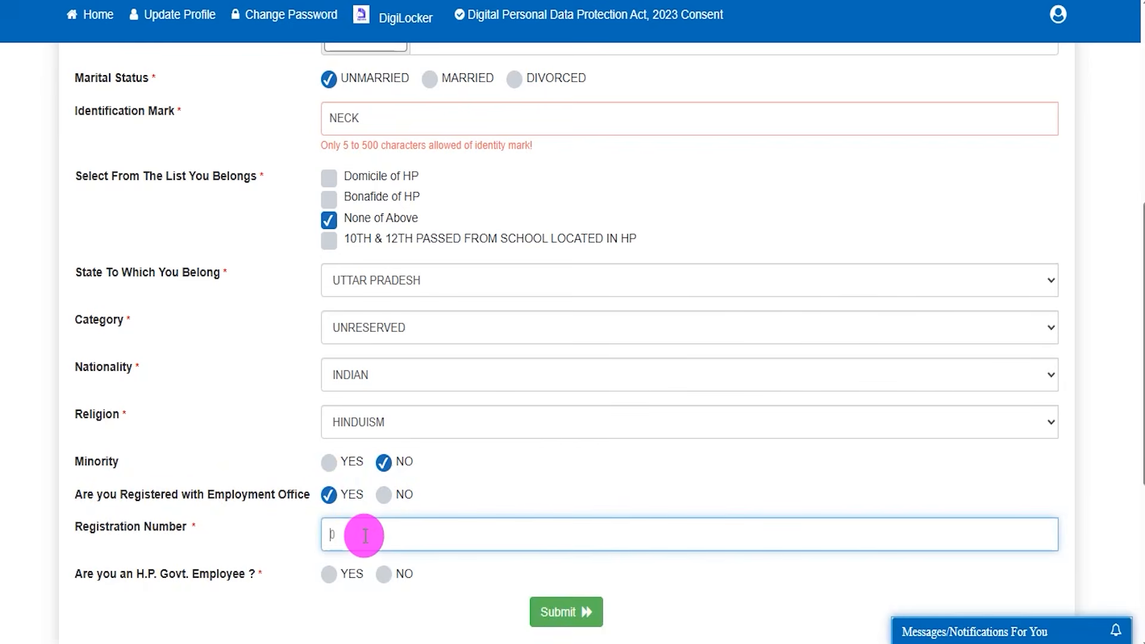
click(384, 499)
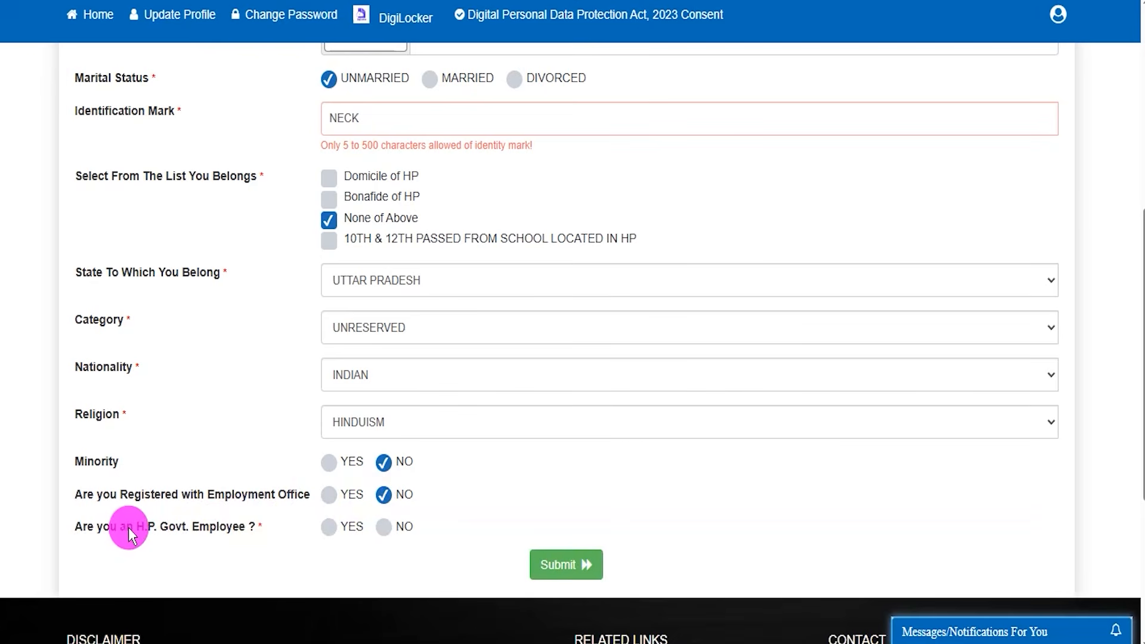
Answer NO to the question about being an H.P. Govt. Employee.
drag(119, 528, 216, 528)
click(319, 532)
click(382, 526)
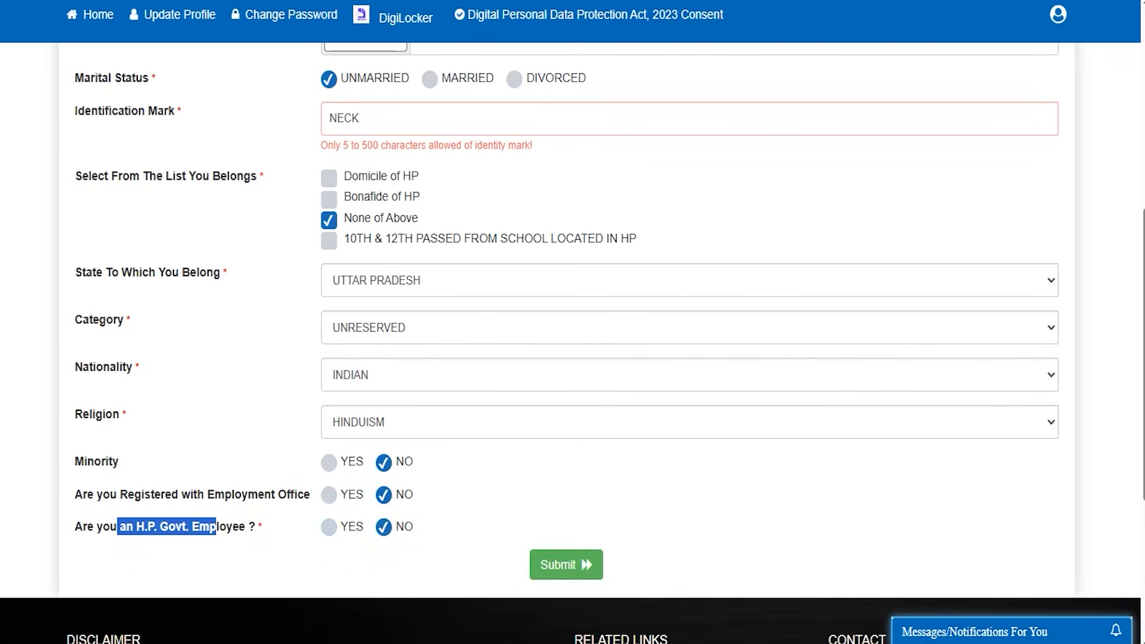
Submit the Personal Information form and, after checking the previewed entries, save it to continue to Contact Information.
drag(747, 424, 608, 552)
click(595, 561)
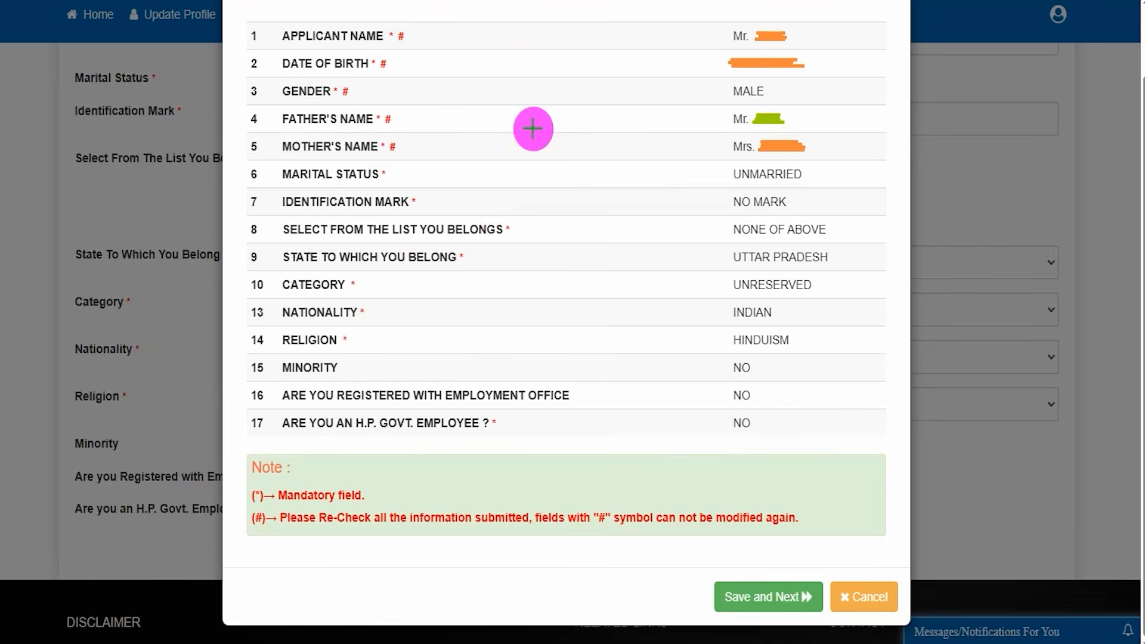
drag(503, 66, 537, 18)
drag(533, 140, 583, 91)
drag(818, 77, 829, 54)
drag(813, 149, 853, 135)
drag(818, 227, 834, 217)
drag(802, 296, 821, 286)
drag(782, 362, 801, 351)
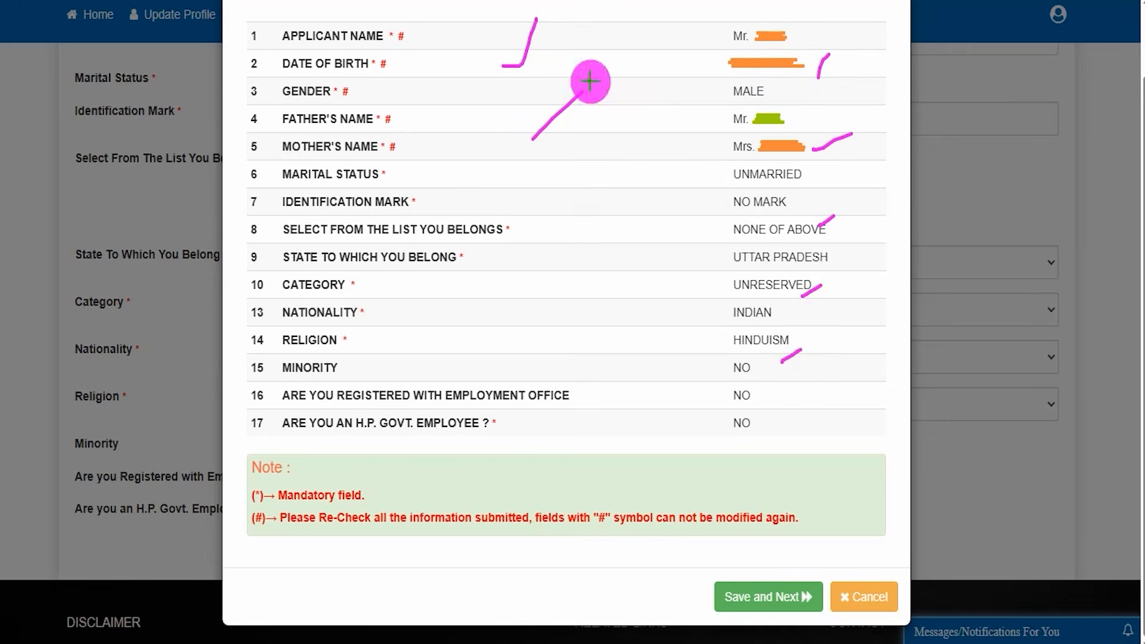
drag(541, 603, 708, 606)
click(711, 601)
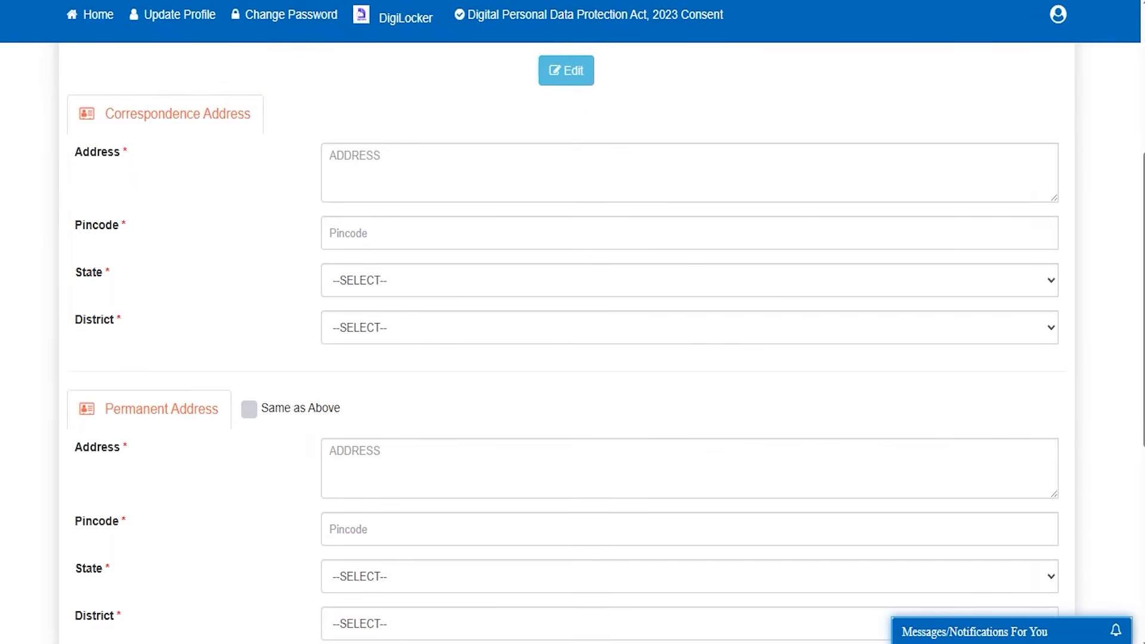
Examine the Address, Pincode, State and District fields required for the correspondence and permanent addresses.
drag(284, 89, 308, 65)
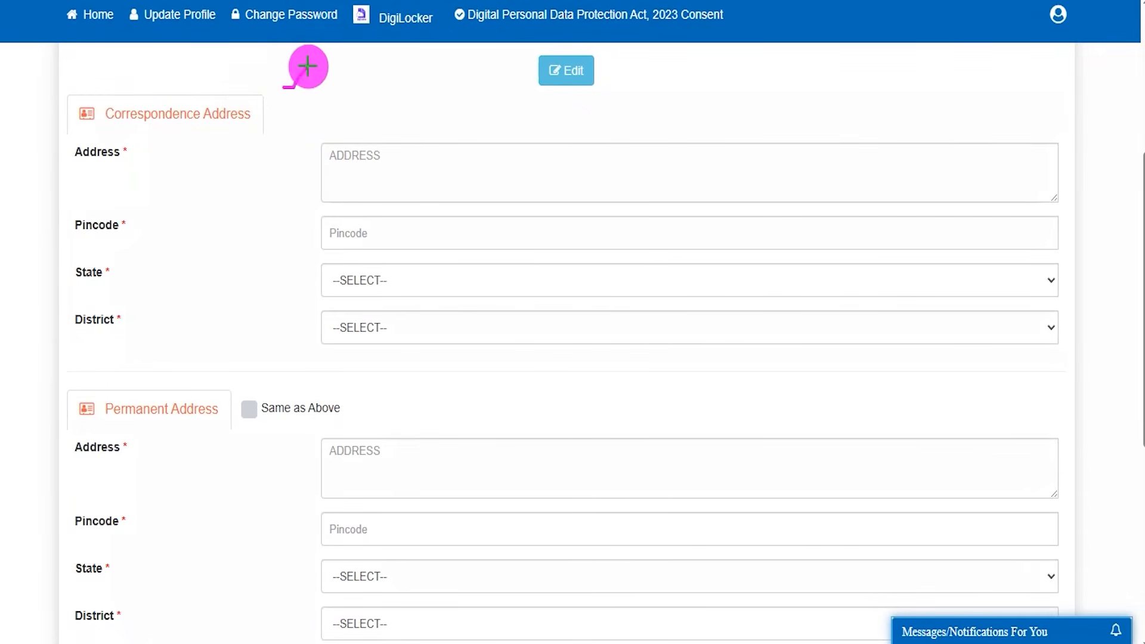
mouse_move(468, 37)
mouse_down()
mouse_move(440, 61)
mouse_move(459, 60)
mouse_up()
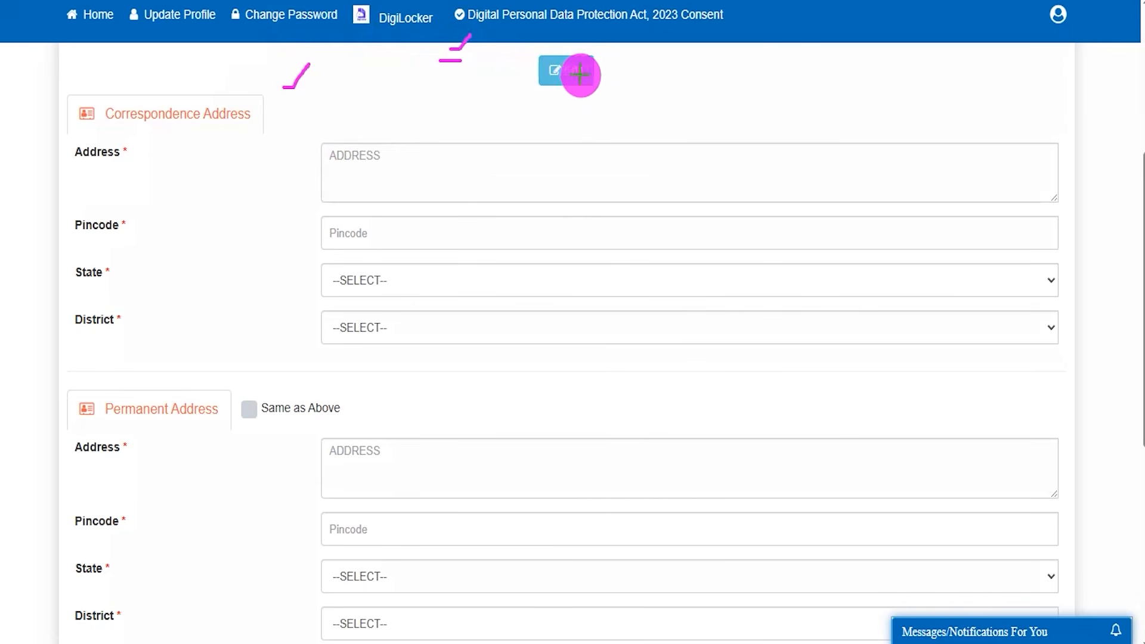
drag(597, 71, 632, 53)
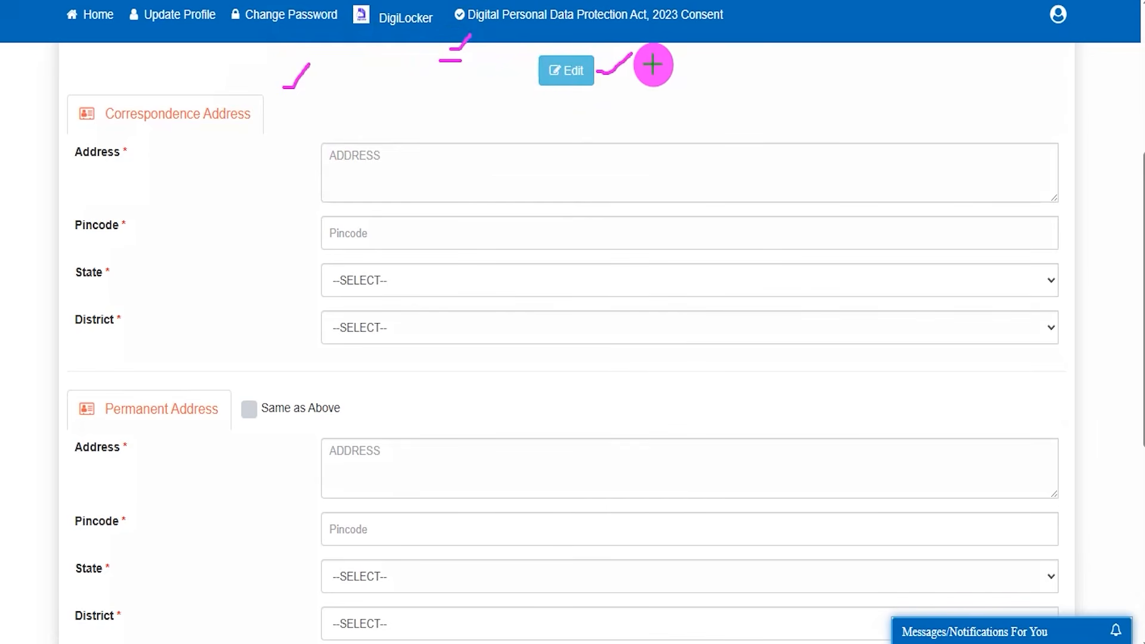
drag(165, 134, 192, 93)
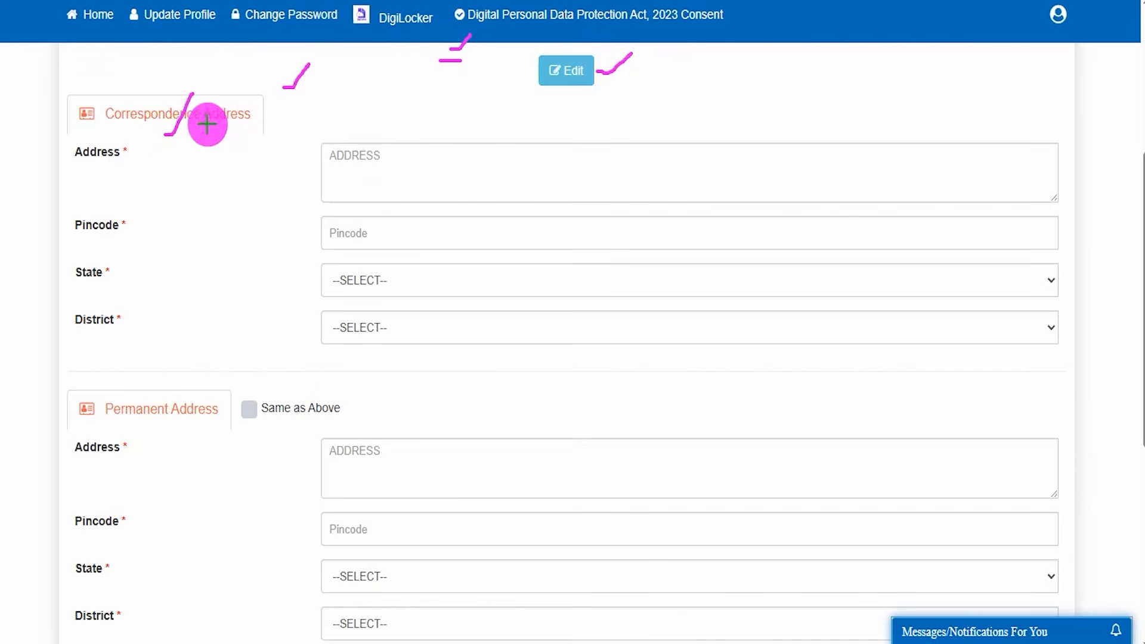
drag(346, 163, 398, 160)
drag(344, 235, 390, 235)
mouse_move(371, 285)
mouse_down()
mouse_move(393, 287)
mouse_move(444, 331)
mouse_up()
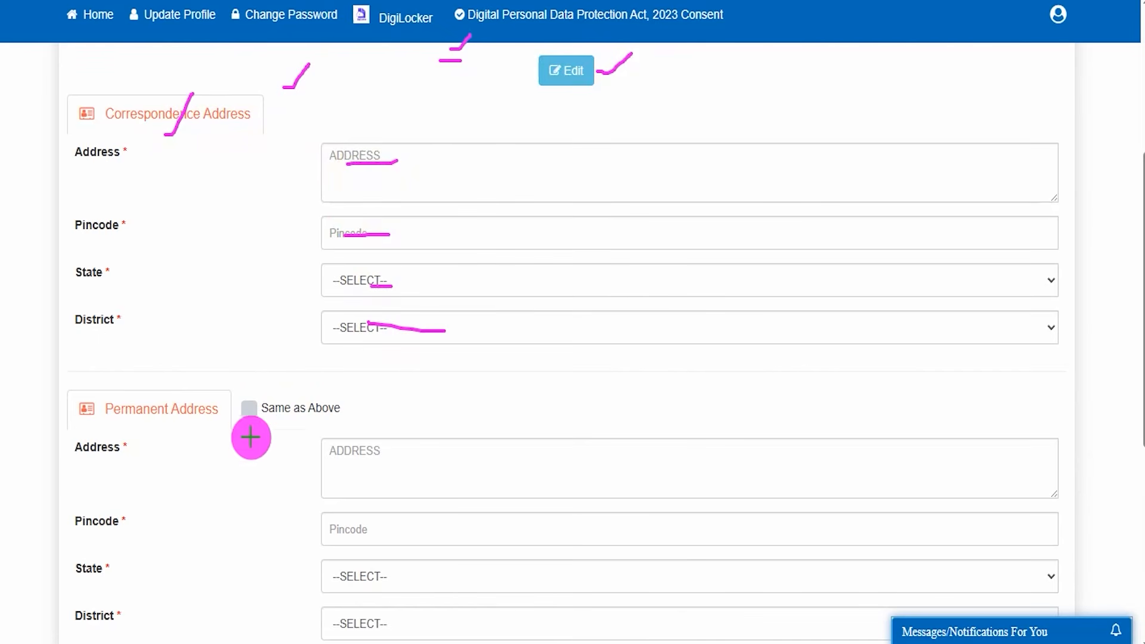
drag(165, 427, 219, 379)
drag(346, 460, 461, 458)
drag(370, 527, 418, 528)
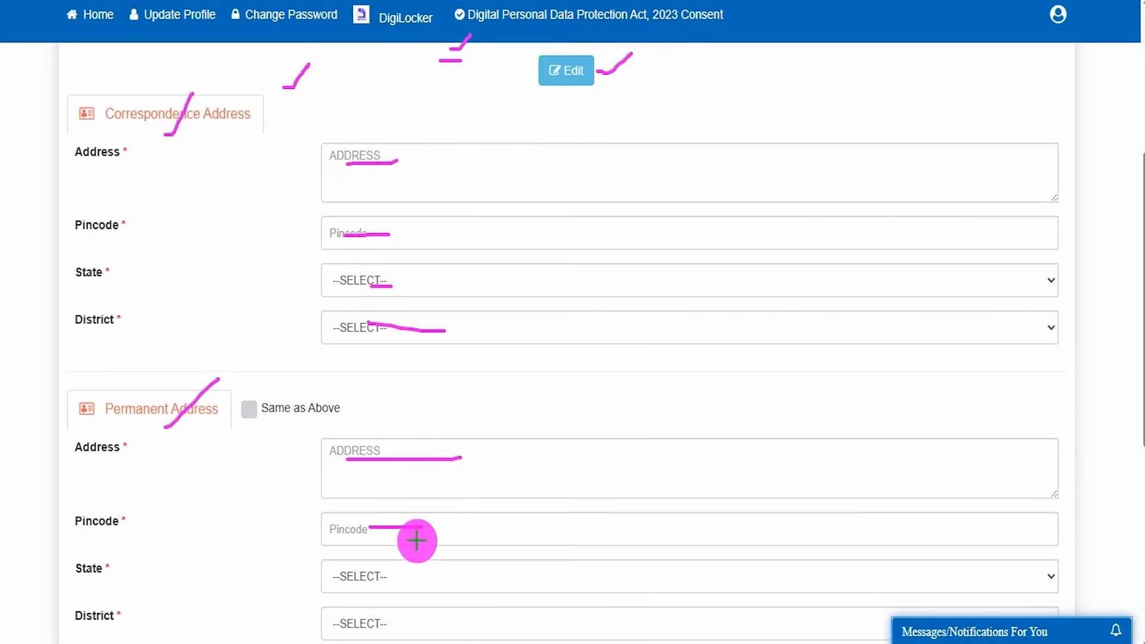
key(Escape)
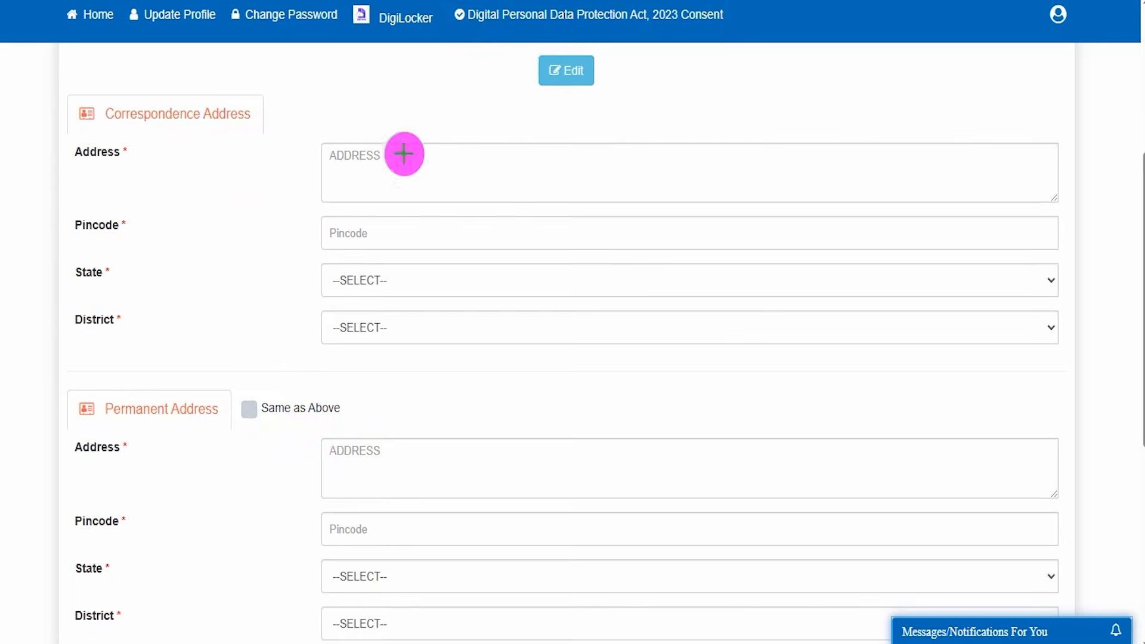
Examine the Same as Above option that reuses the correspondence address as the permanent address.
drag(245, 408, 275, 377)
drag(133, 426, 172, 424)
drag(185, 93, 234, 67)
drag(405, 468, 427, 468)
mouse_move(407, 514)
mouse_down()
mouse_move(434, 519)
mouse_move(454, 546)
mouse_up()
drag(501, 569, 544, 569)
key(Escape)
Save the contact details and continue to Educational Qualifications.
scroll(538, 408, down, 5)
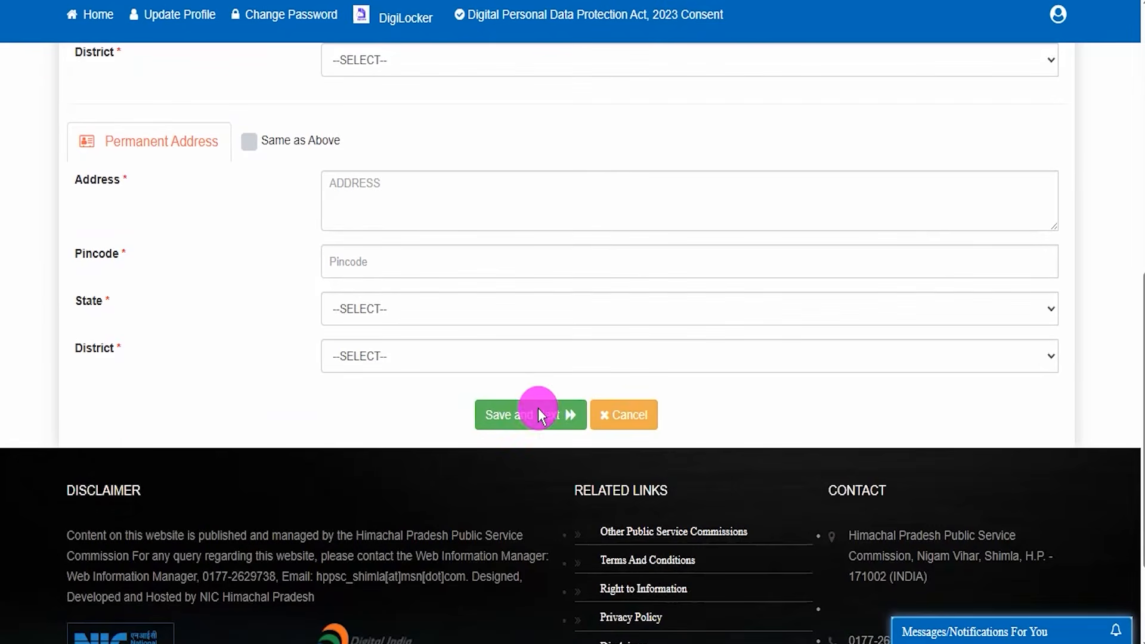
drag(313, 419, 463, 416)
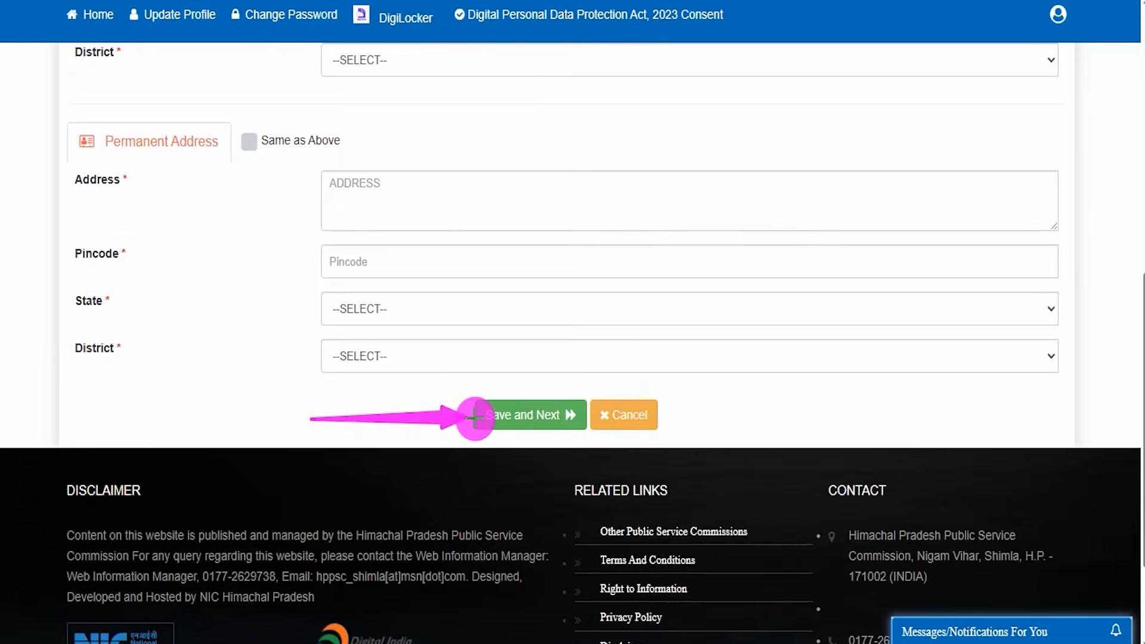
click(477, 417)
Start a new qualification entry and set its qualification level to MATRICULATION.
drag(497, 172, 437, 217)
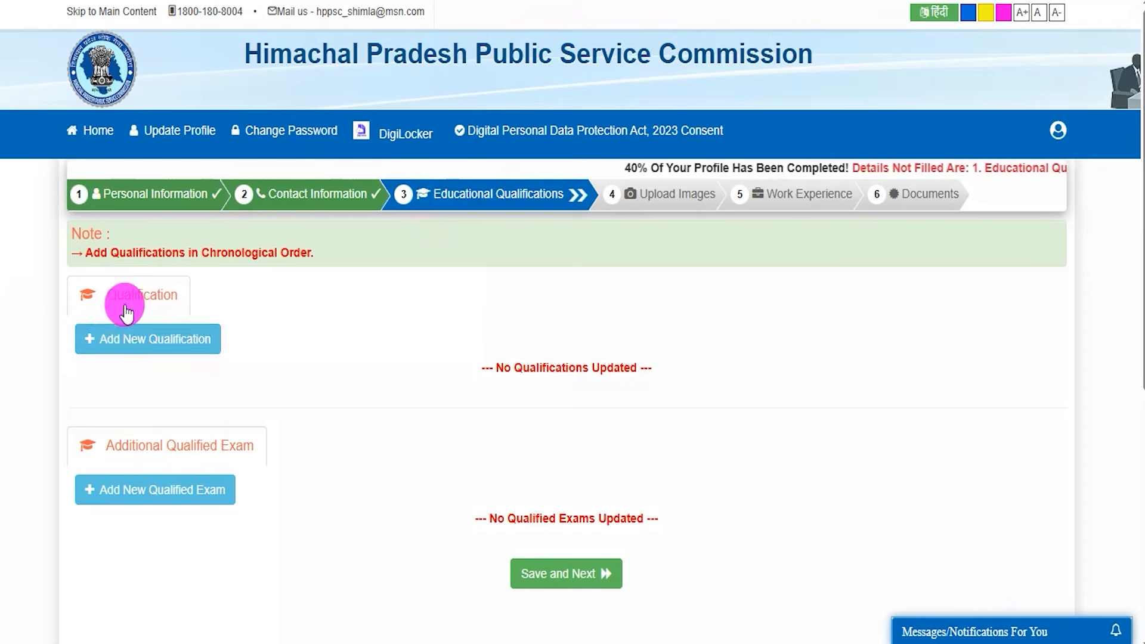
click(152, 339)
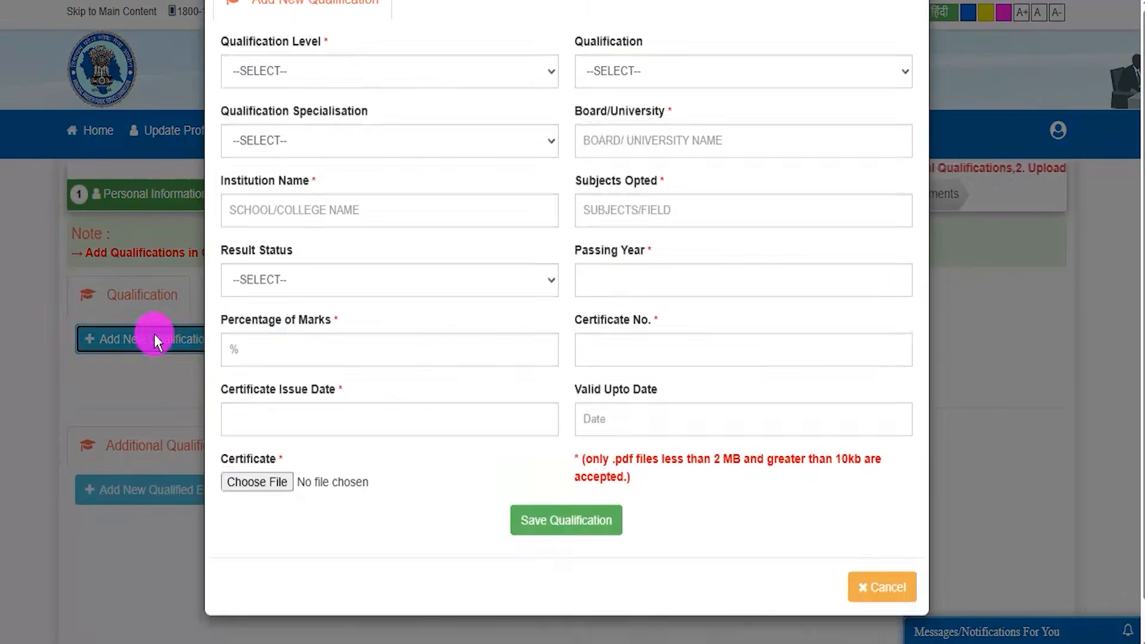
click(327, 127)
click(327, 127)
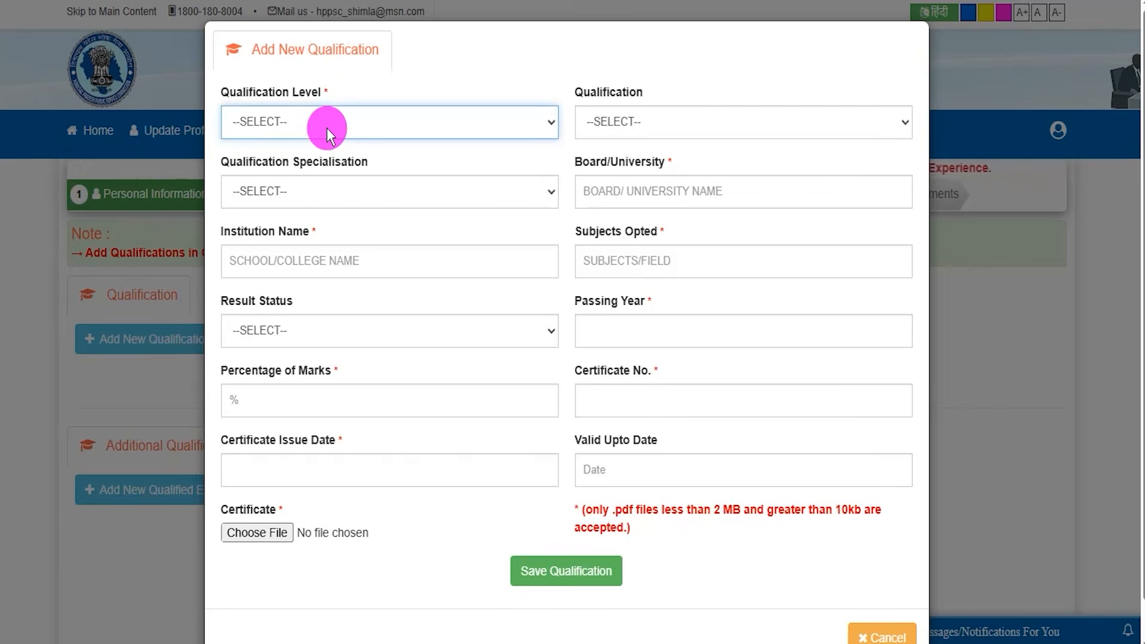
click(326, 128)
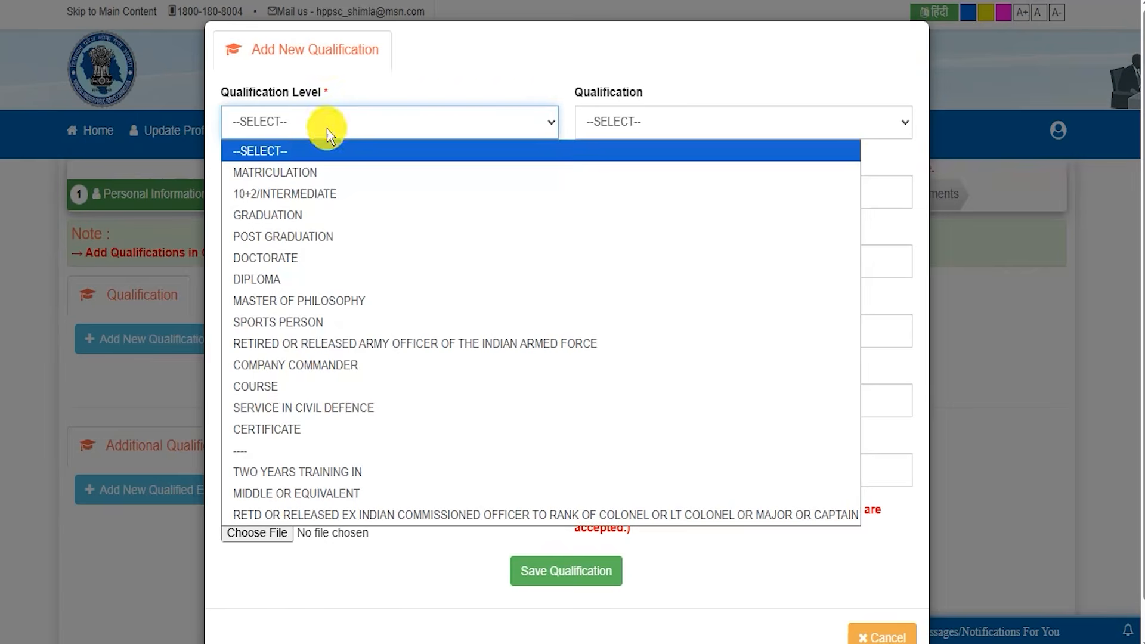
click(304, 172)
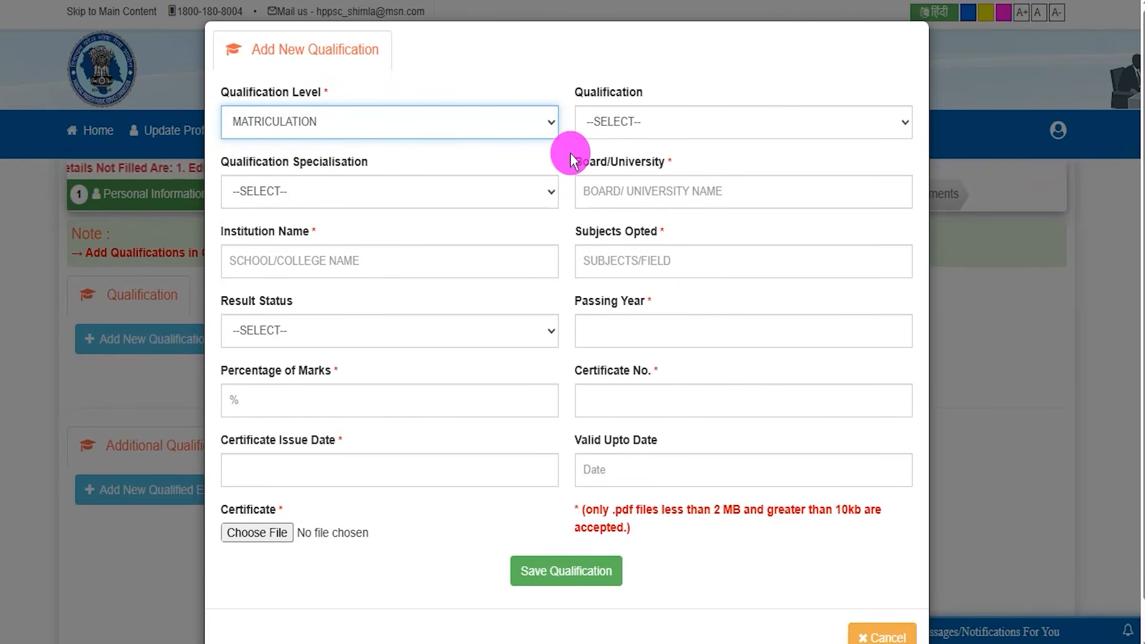
click(462, 131)
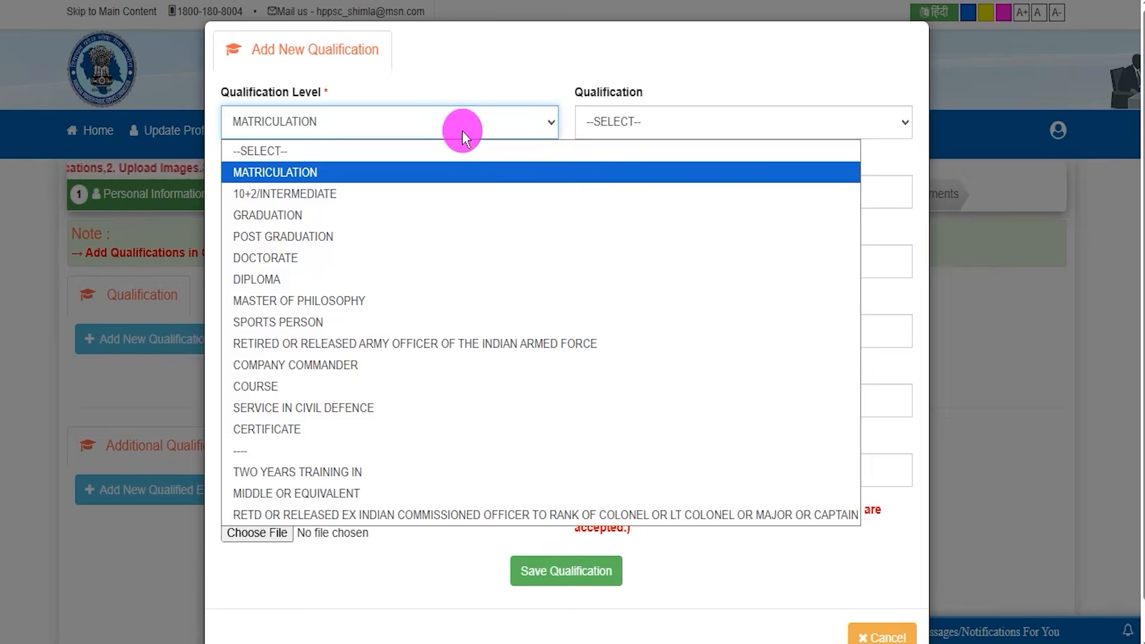
click(333, 174)
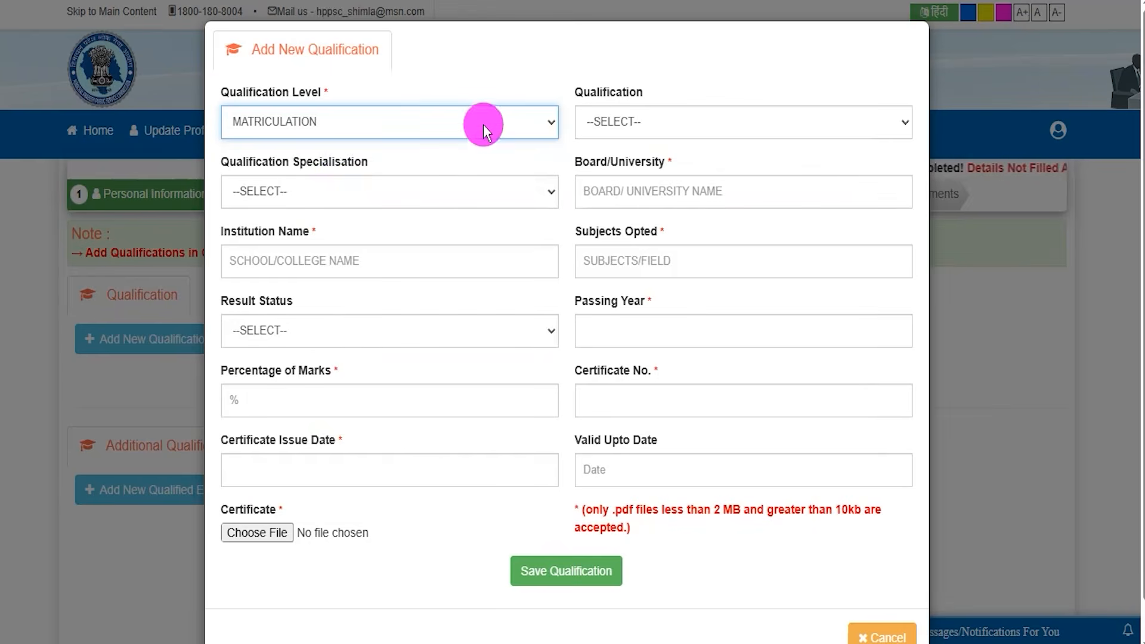
Set the qualification to 10TH and the qualification specialisation to GENERAL.
click(652, 121)
click(606, 167)
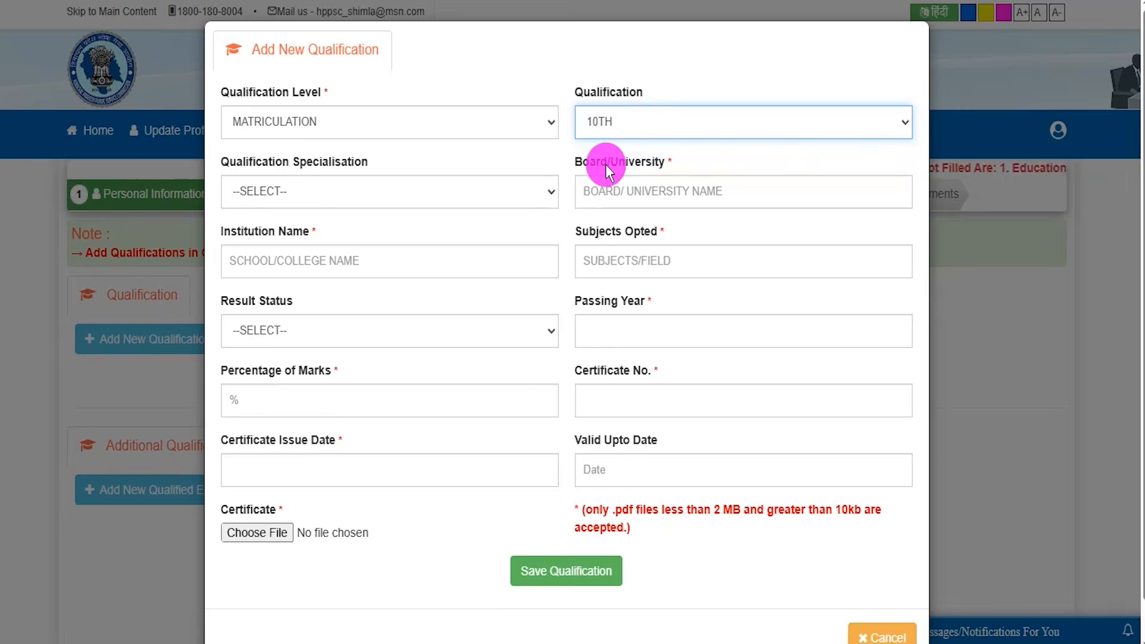
click(301, 196)
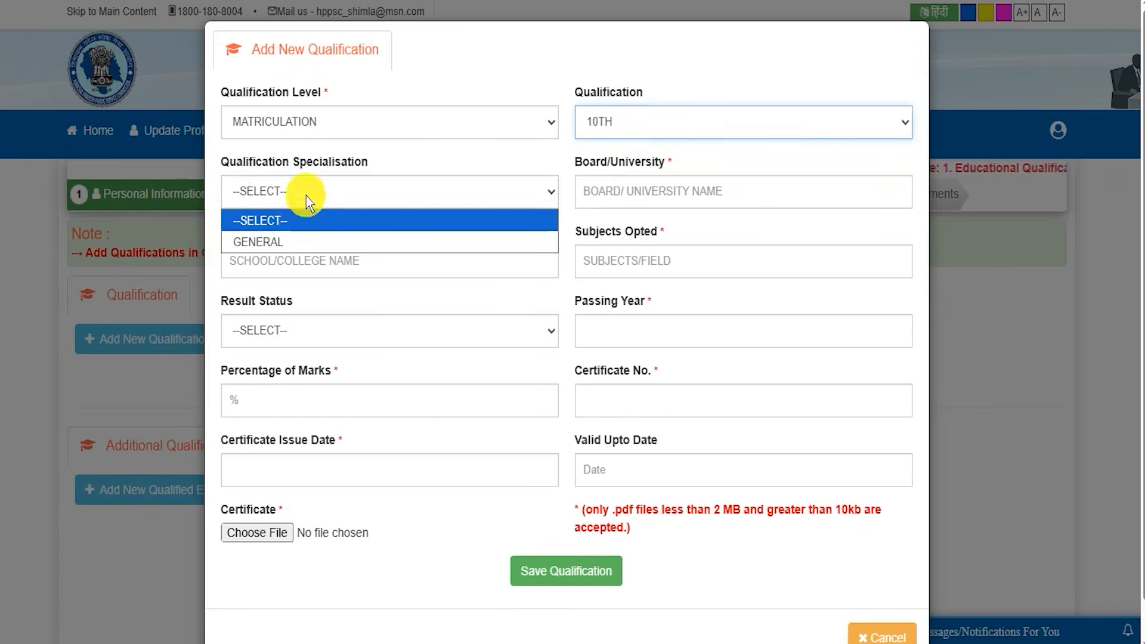
click(271, 238)
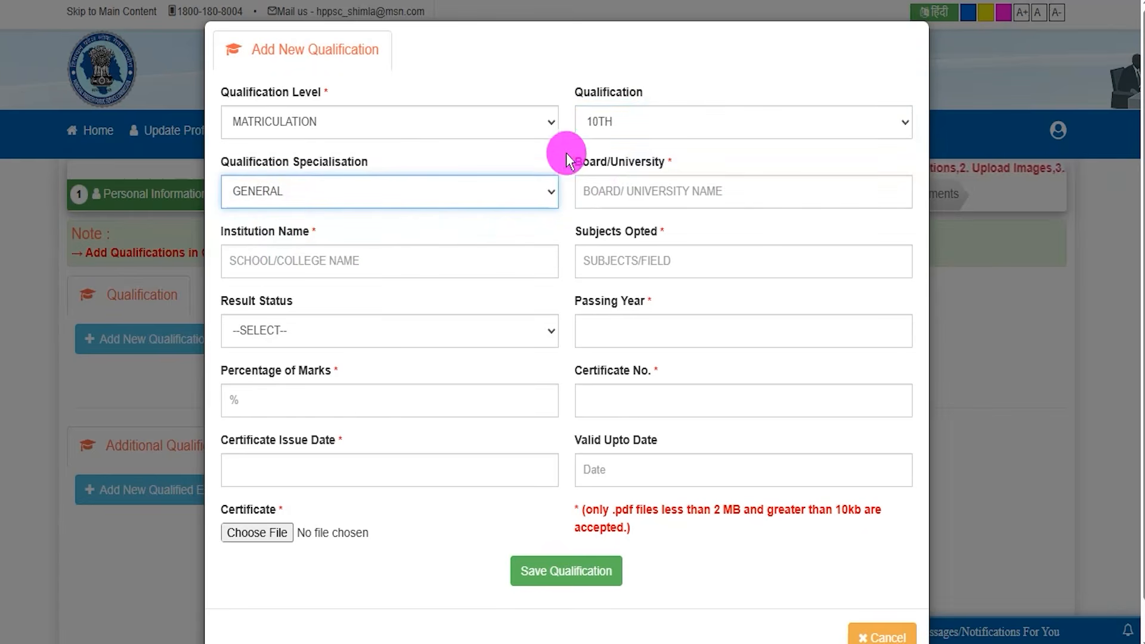
Enter CBSE as the board and point out the Institution Name and Subjects Opted fields.
click(615, 190)
text(CBSE)
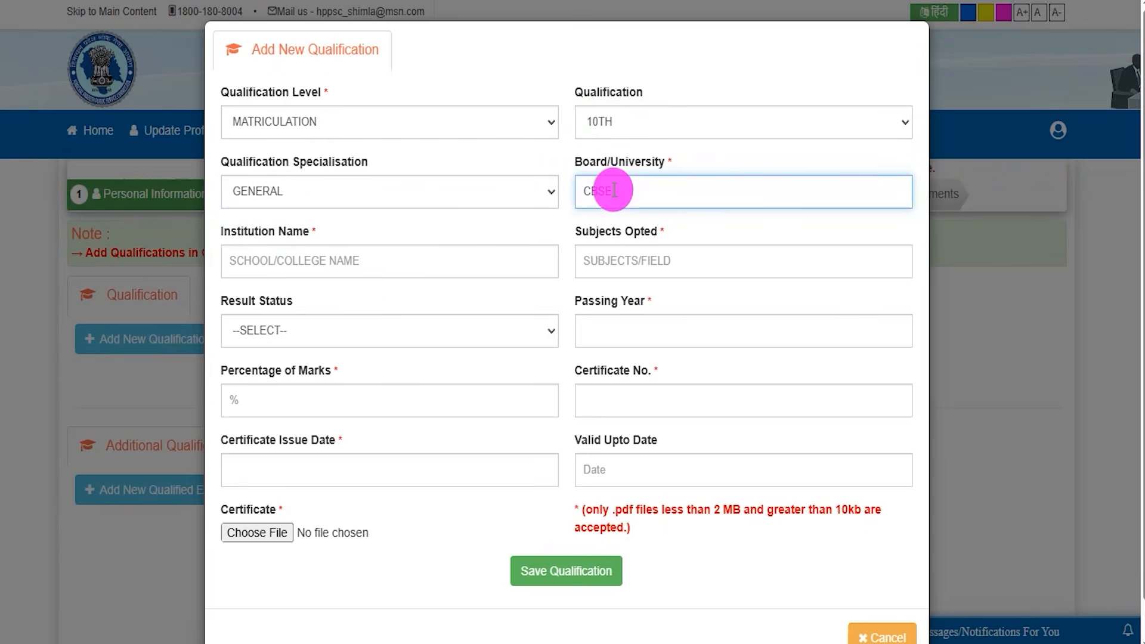
click(290, 263)
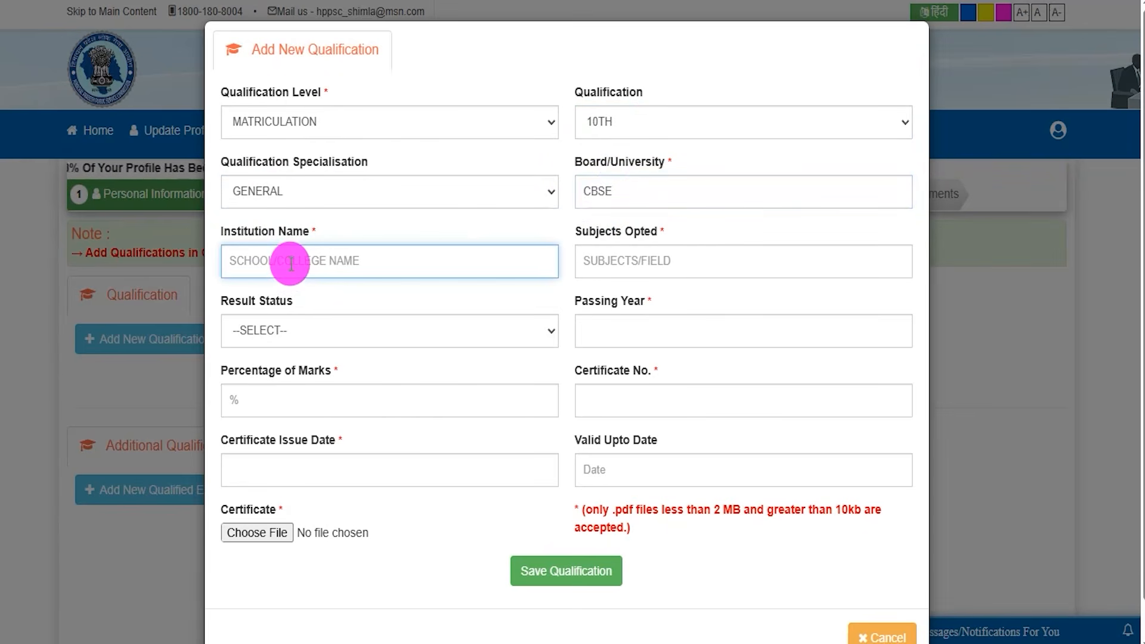
drag(580, 231, 631, 230)
click(618, 260)
Set the matriculation entry's result status to Pass and its percentage of marks to 80.00.
click(346, 333)
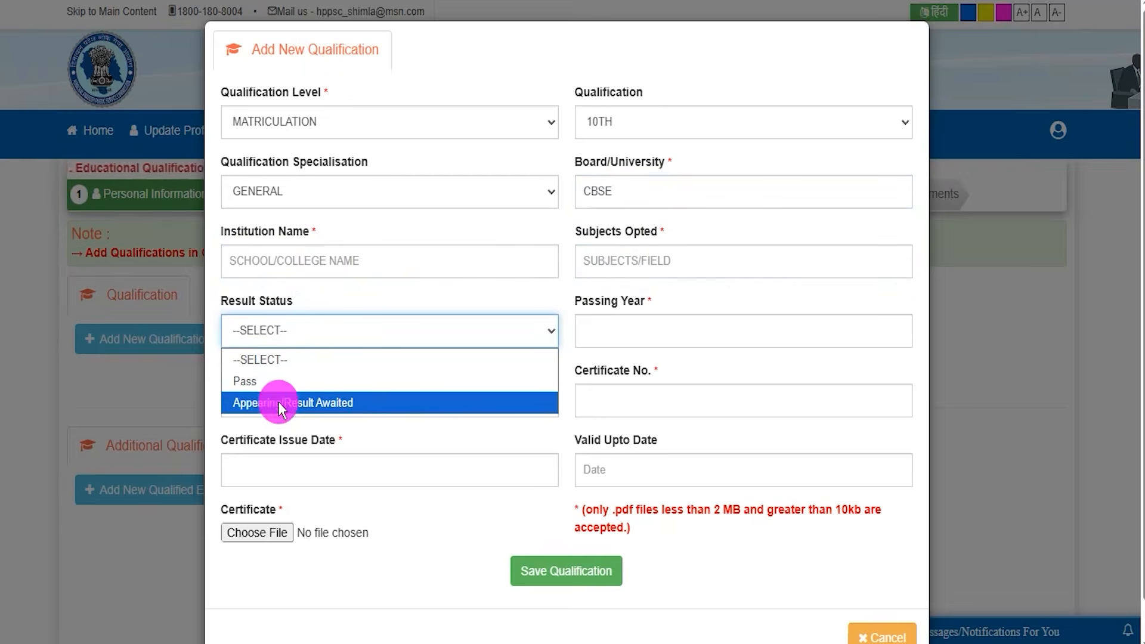
click(256, 382)
click(613, 328)
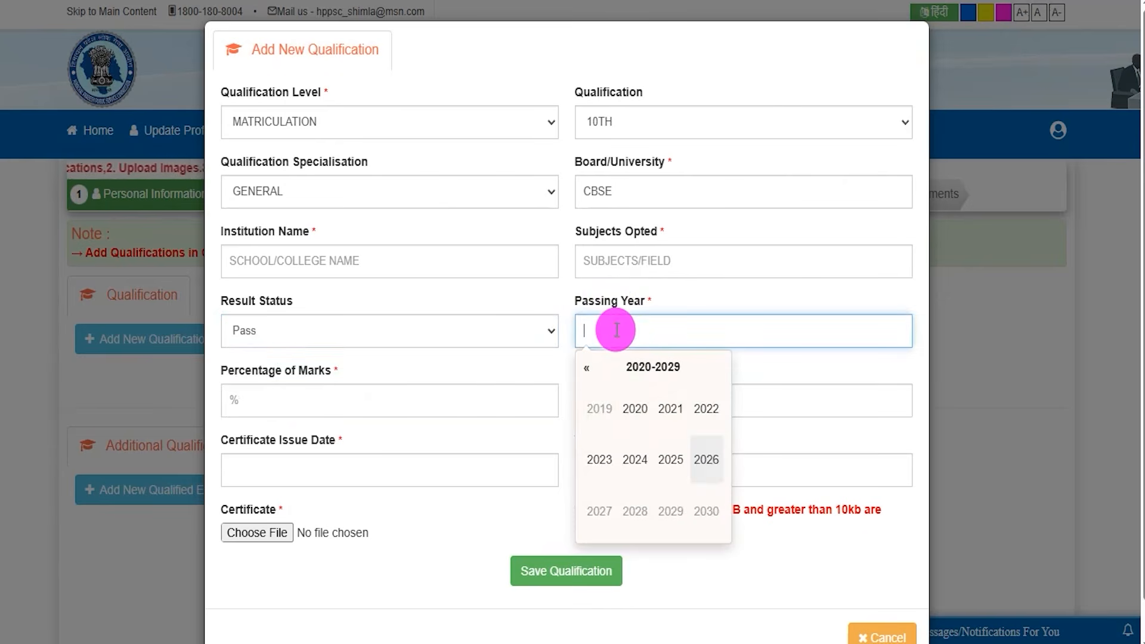
click(294, 402)
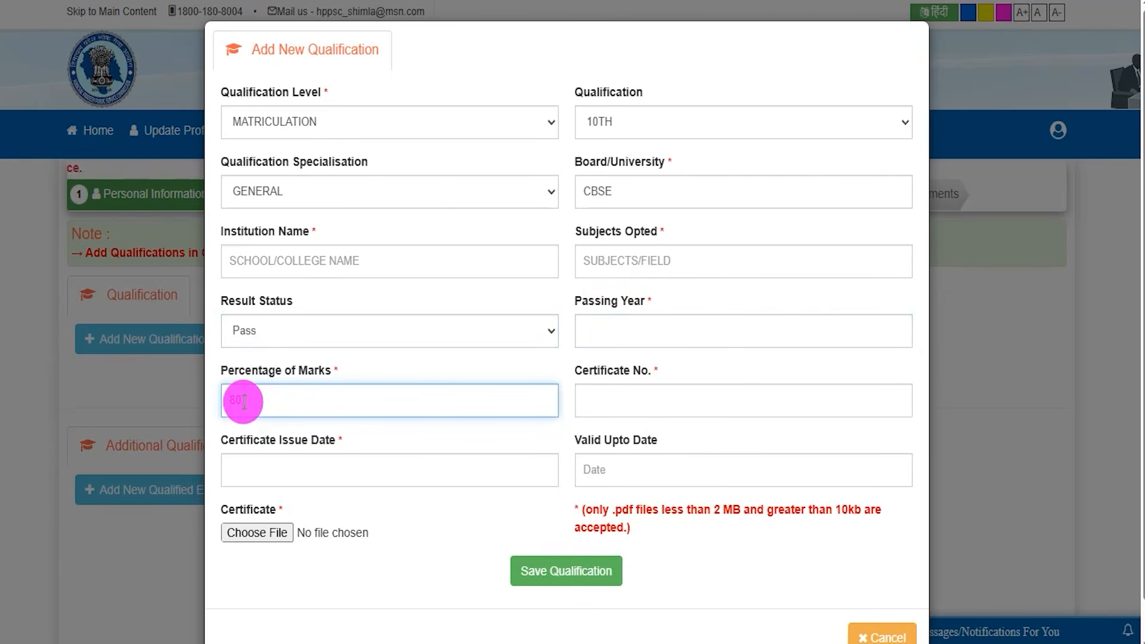
text(80.00)
Look at the Certificate No., Certificate Issue Date and Valid Upto Date fields of the qualification entry.
click(626, 398)
drag(594, 371, 619, 388)
click(619, 389)
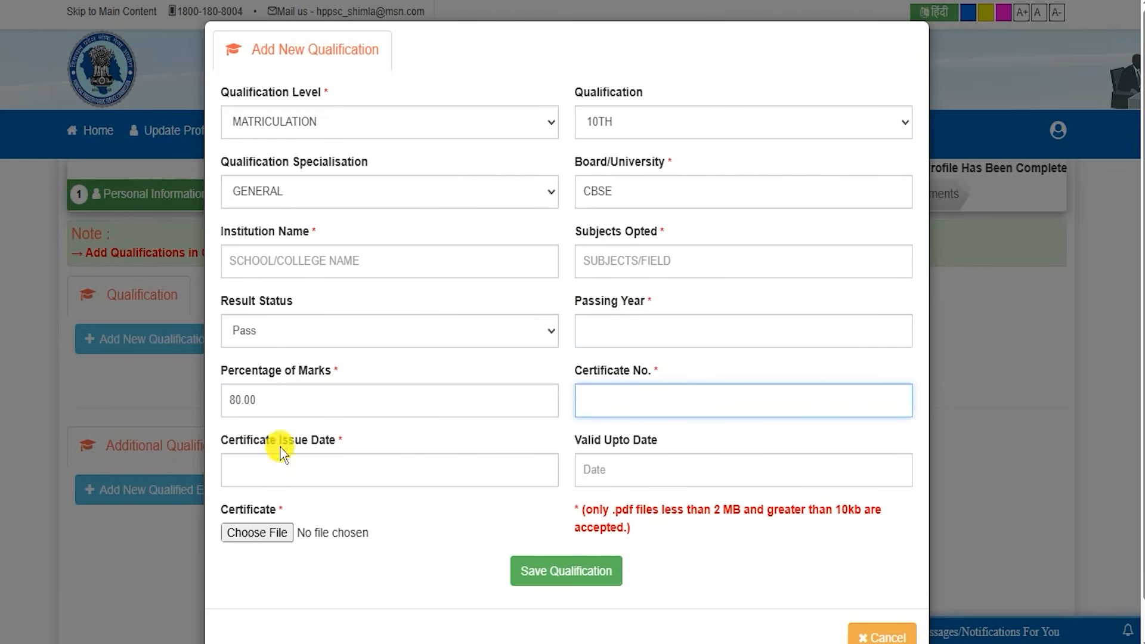
click(310, 484)
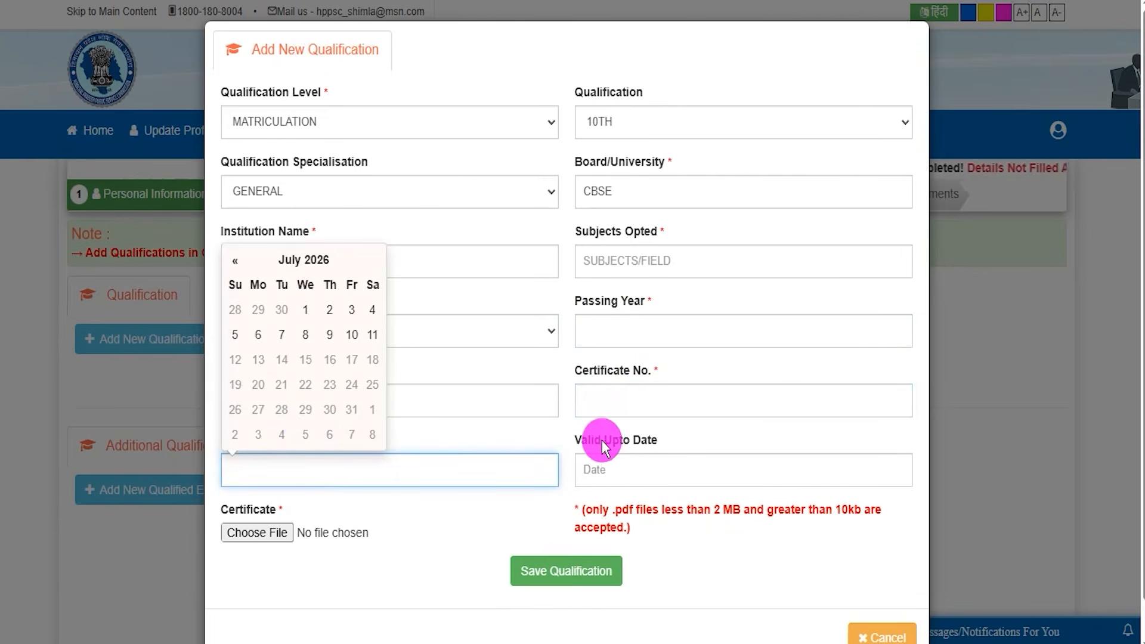
drag(592, 440, 642, 446)
click(622, 470)
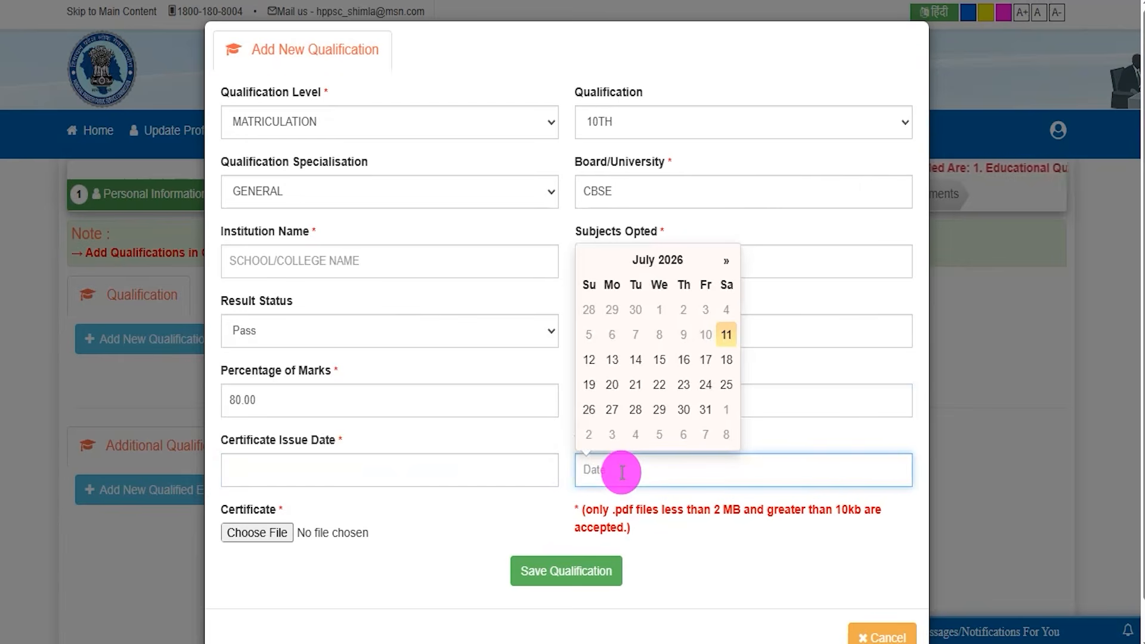
click(410, 502)
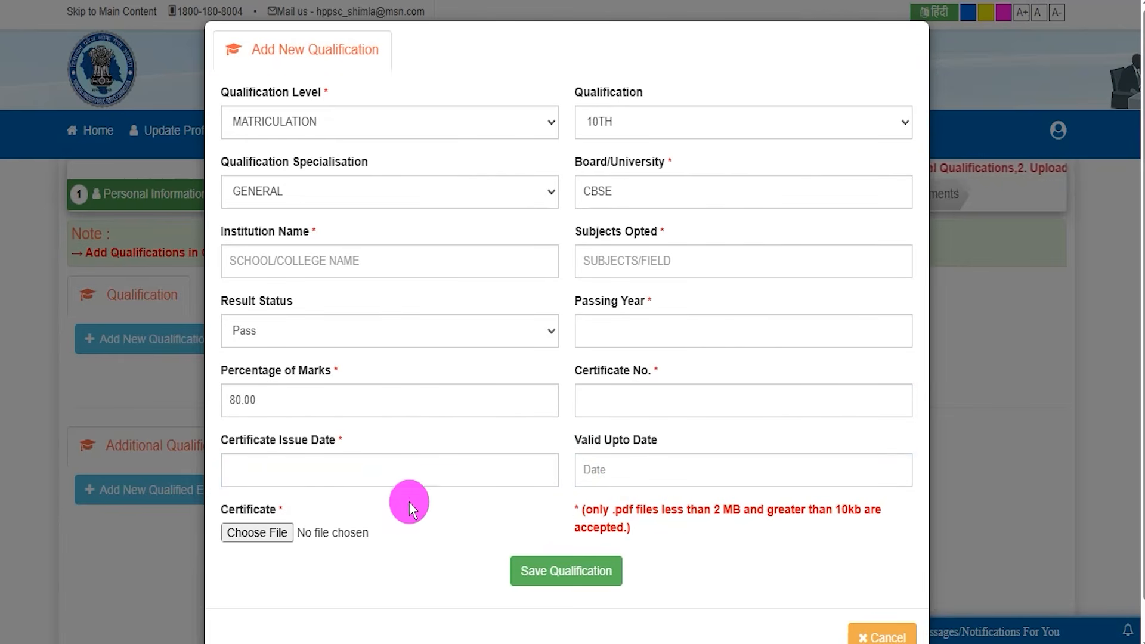
Examine the certificate upload field and its file format and size requirements.
drag(232, 517, 272, 514)
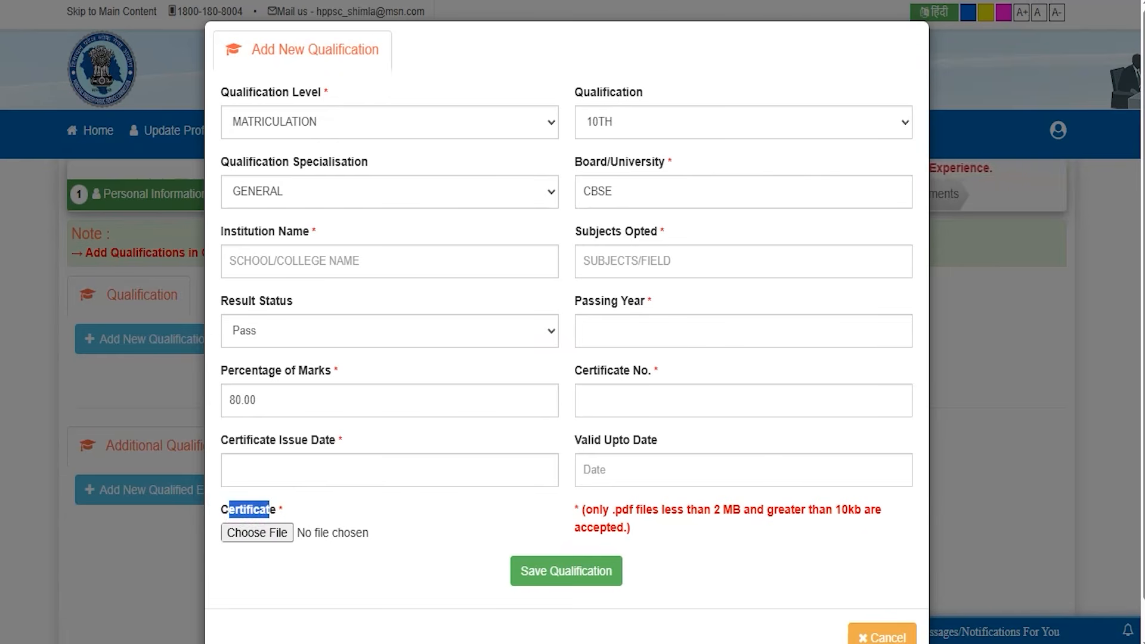
drag(289, 529, 370, 477)
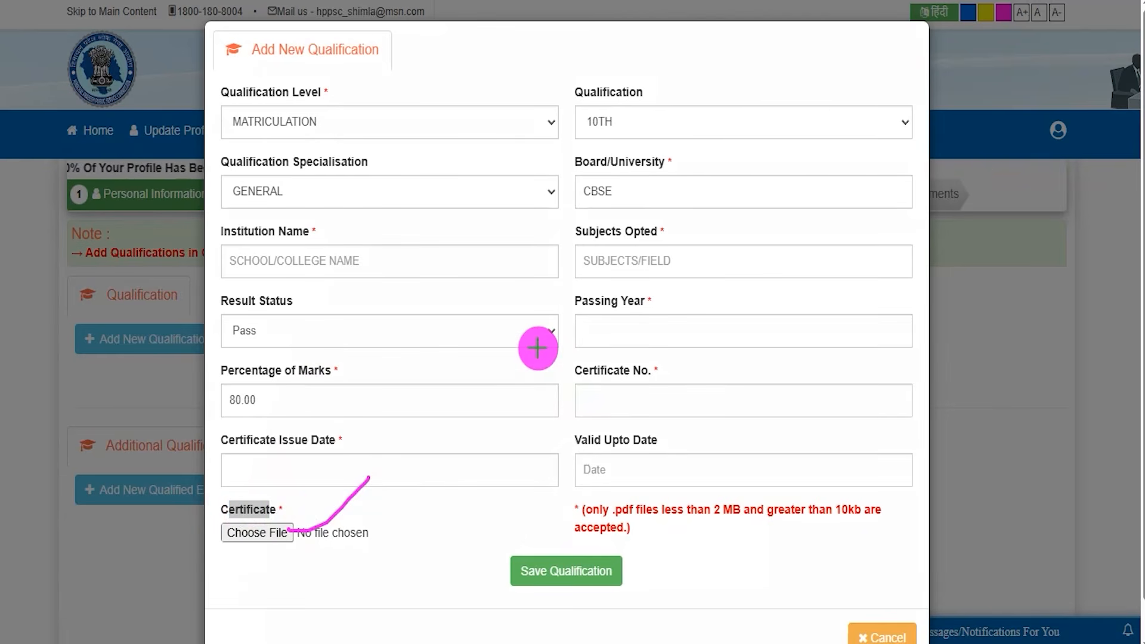
drag(611, 519, 667, 518)
drag(723, 525, 755, 525)
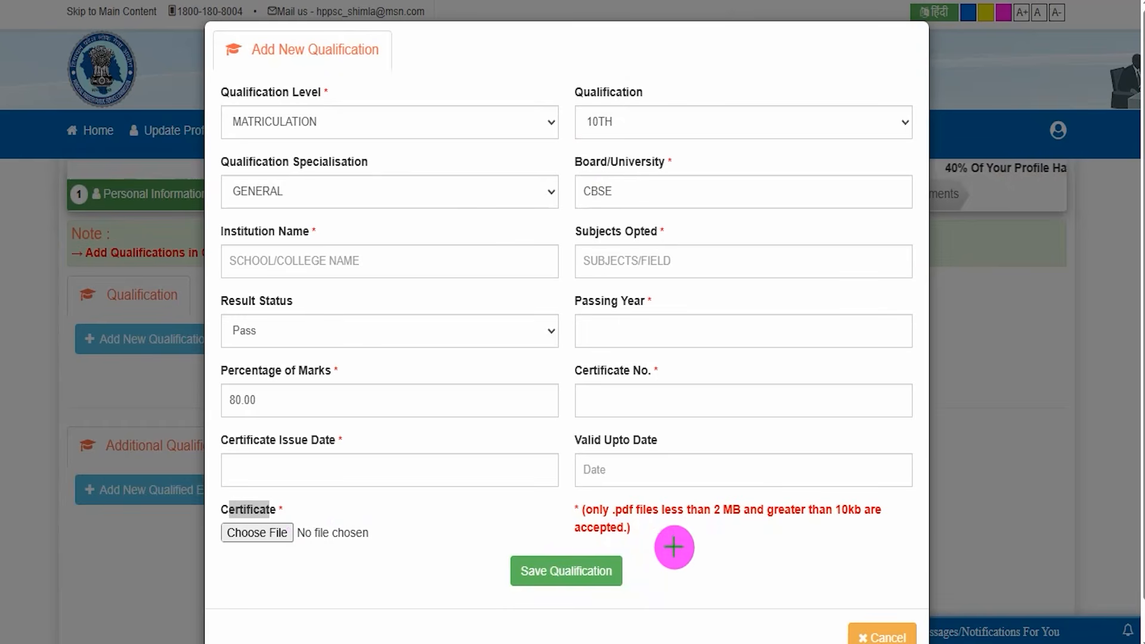
drag(839, 528, 867, 498)
drag(718, 527, 761, 485)
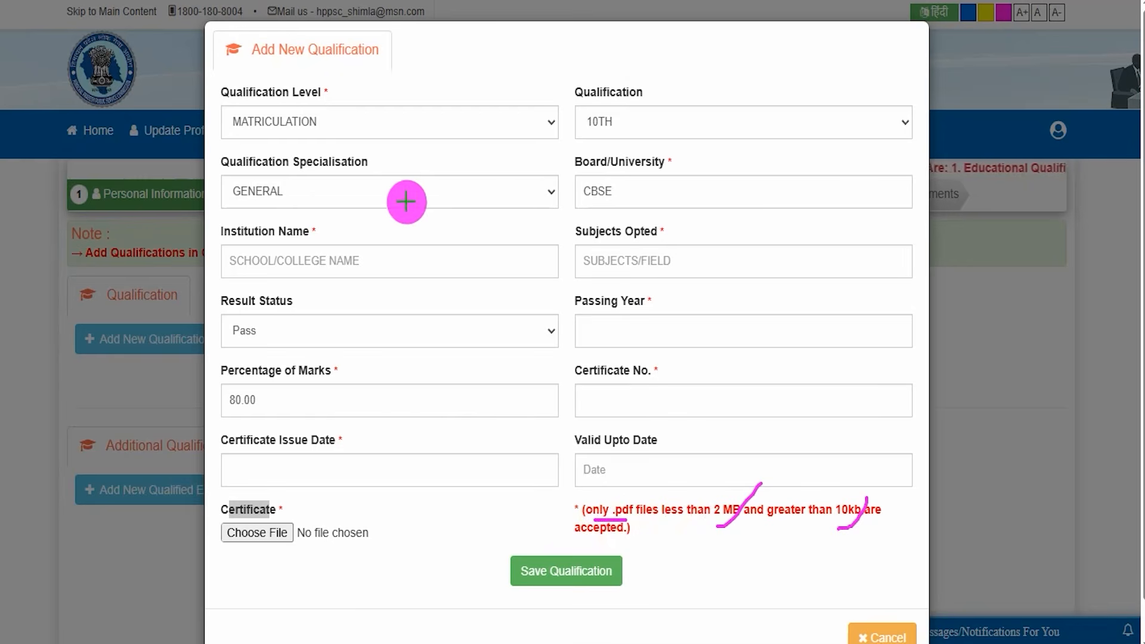
Save the completed matriculation qualification entry.
drag(411, 204, 444, 173)
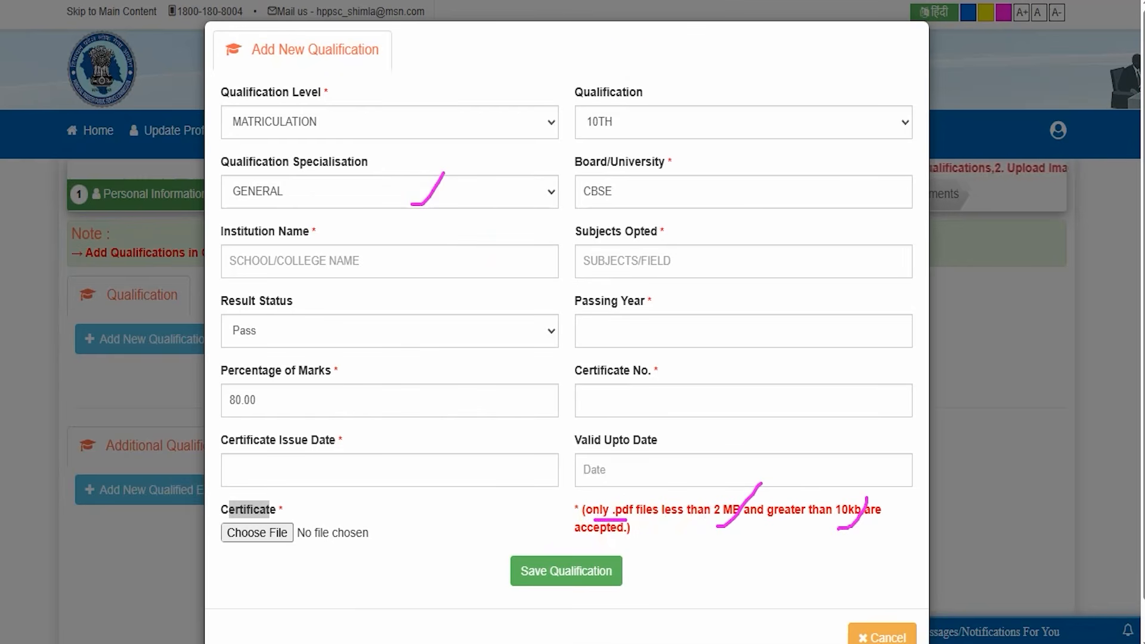
drag(773, 565, 627, 573)
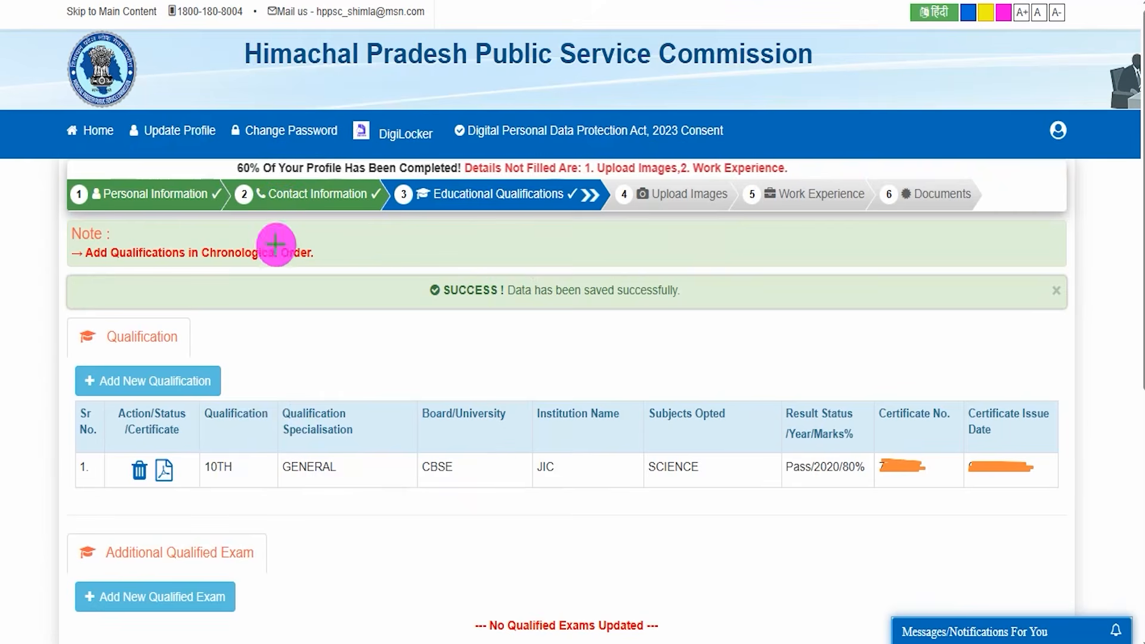
Review the saved 10th qualification row, including its specialisation, board, institution, subjects, result status and certificate actions.
drag(476, 313, 503, 252)
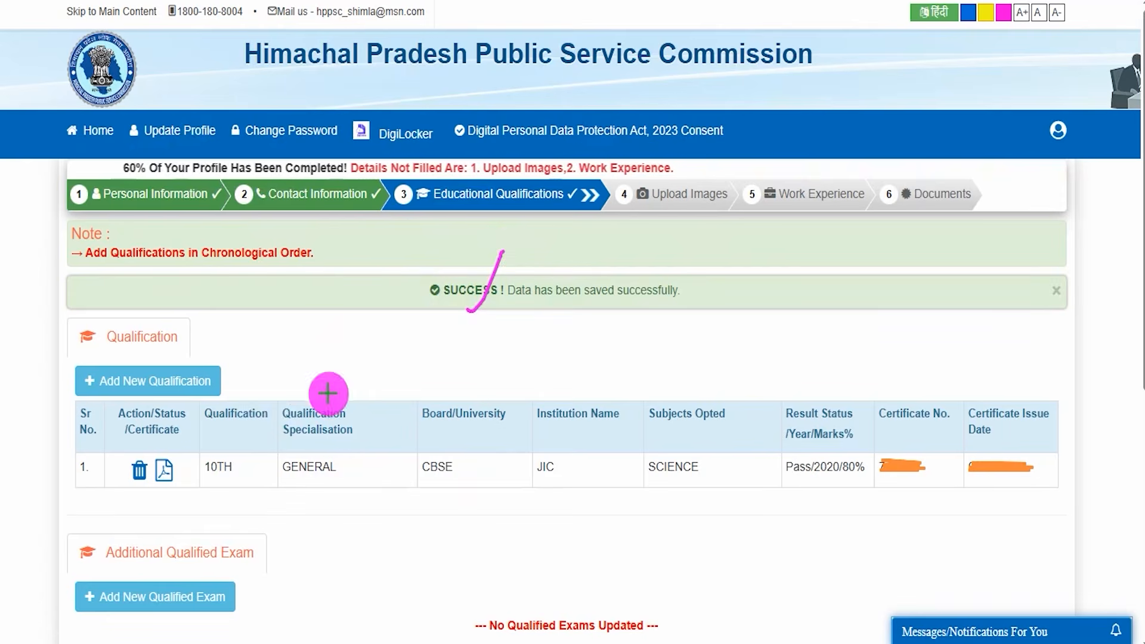
drag(211, 484, 340, 480)
drag(428, 477, 456, 477)
drag(566, 477, 588, 476)
drag(686, 474, 699, 474)
drag(791, 481, 823, 481)
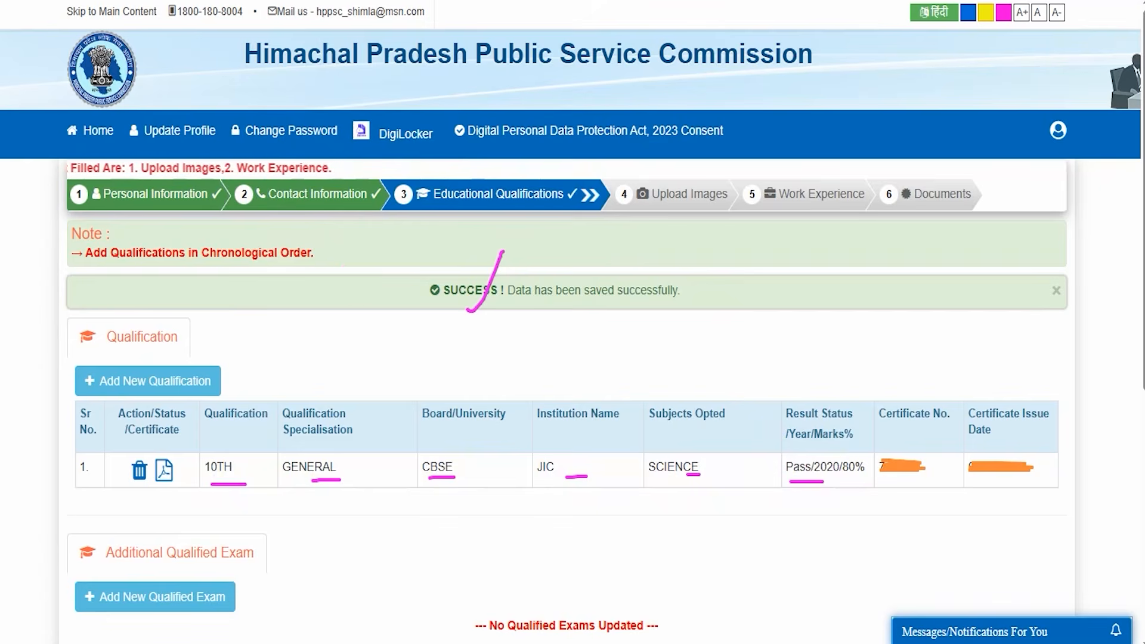
drag(127, 466, 173, 421)
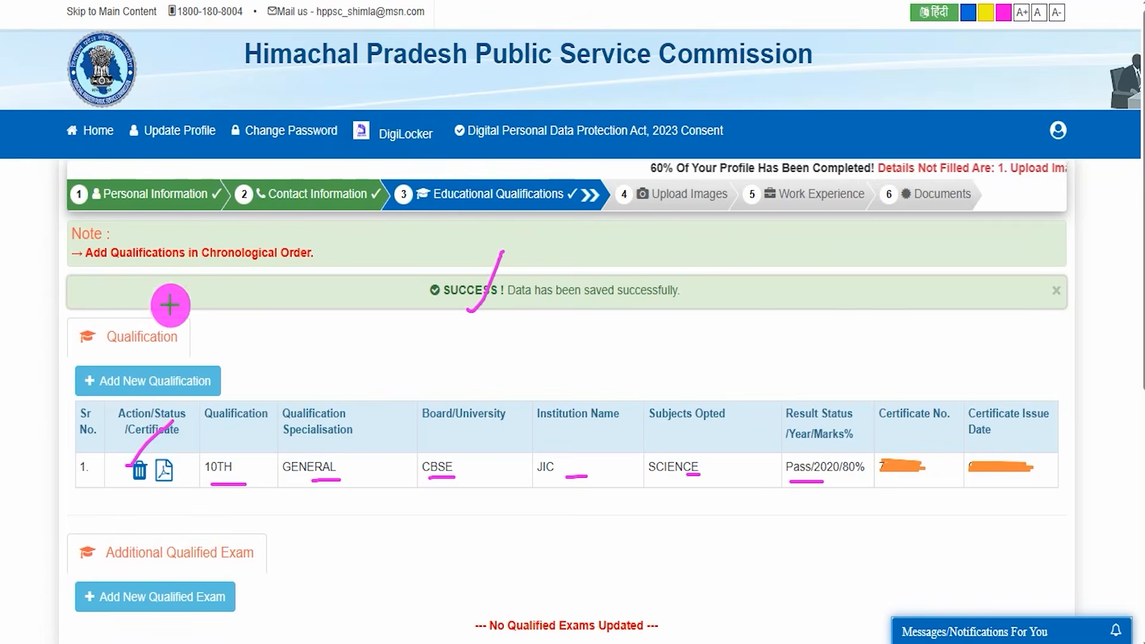
Start a new qualification entry with the level 10+2/INTERMEDIATE and the qualification 12TH.
drag(61, 356, 246, 401)
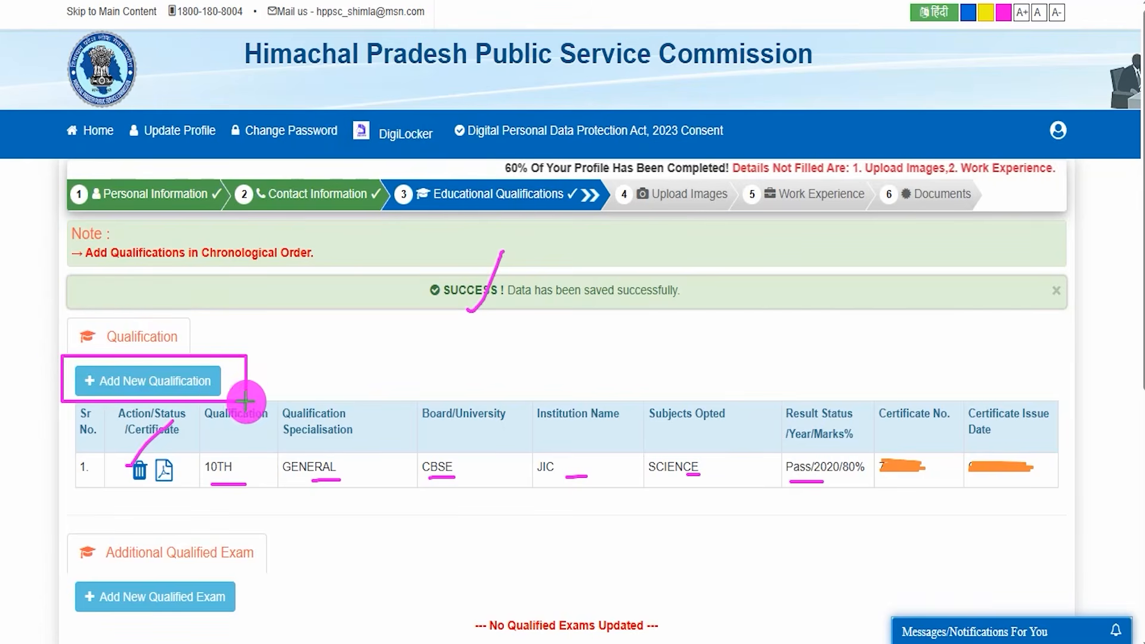
click(216, 382)
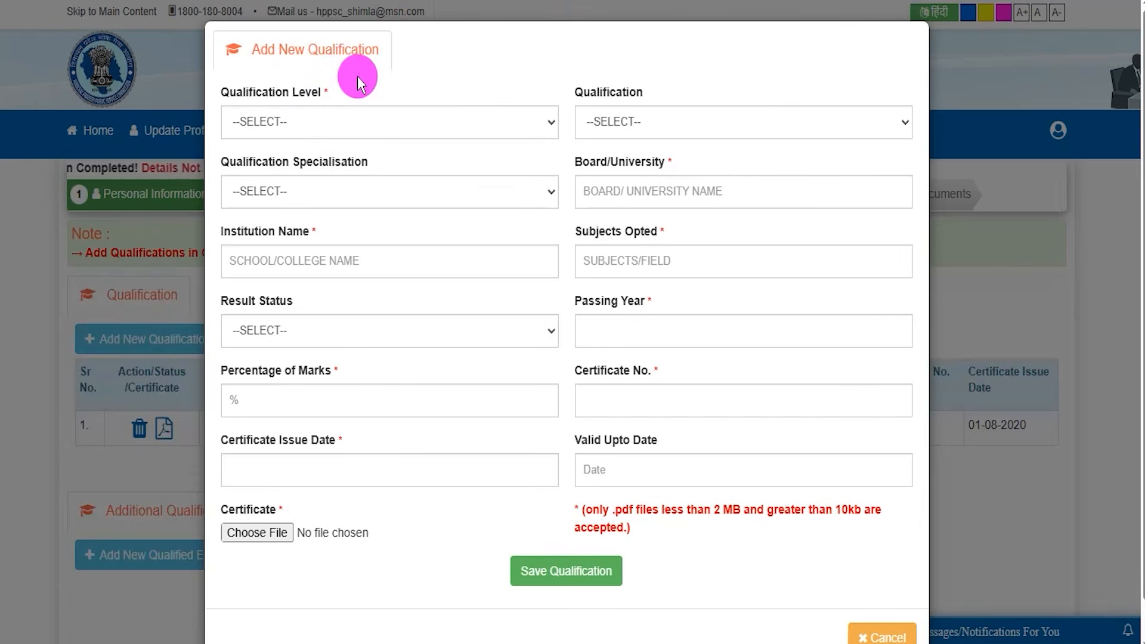
click(320, 120)
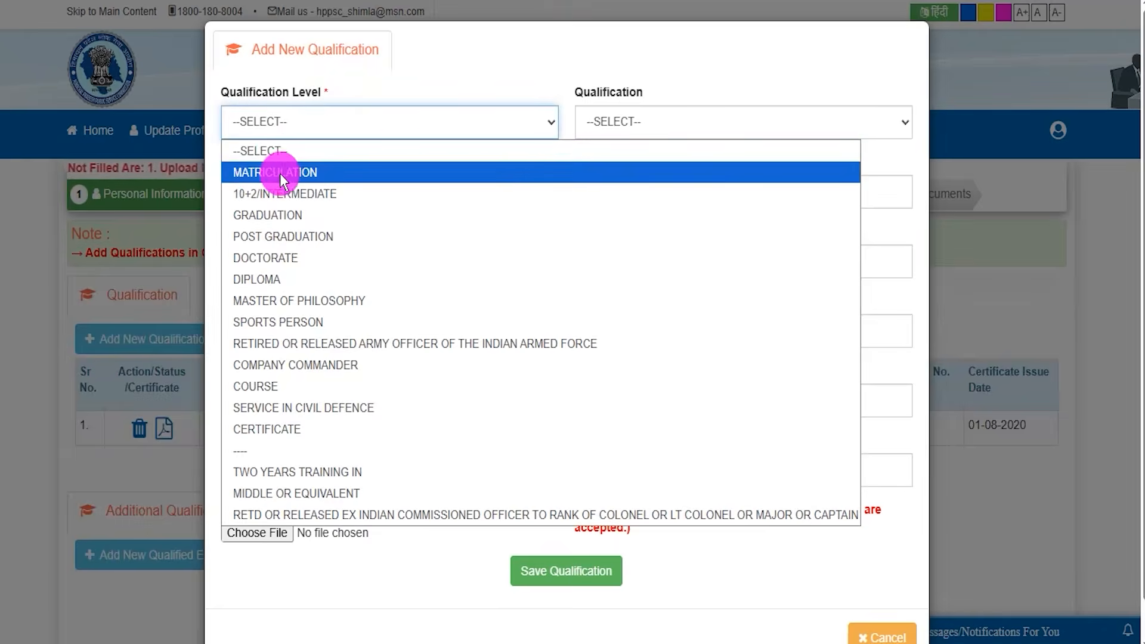
click(276, 194)
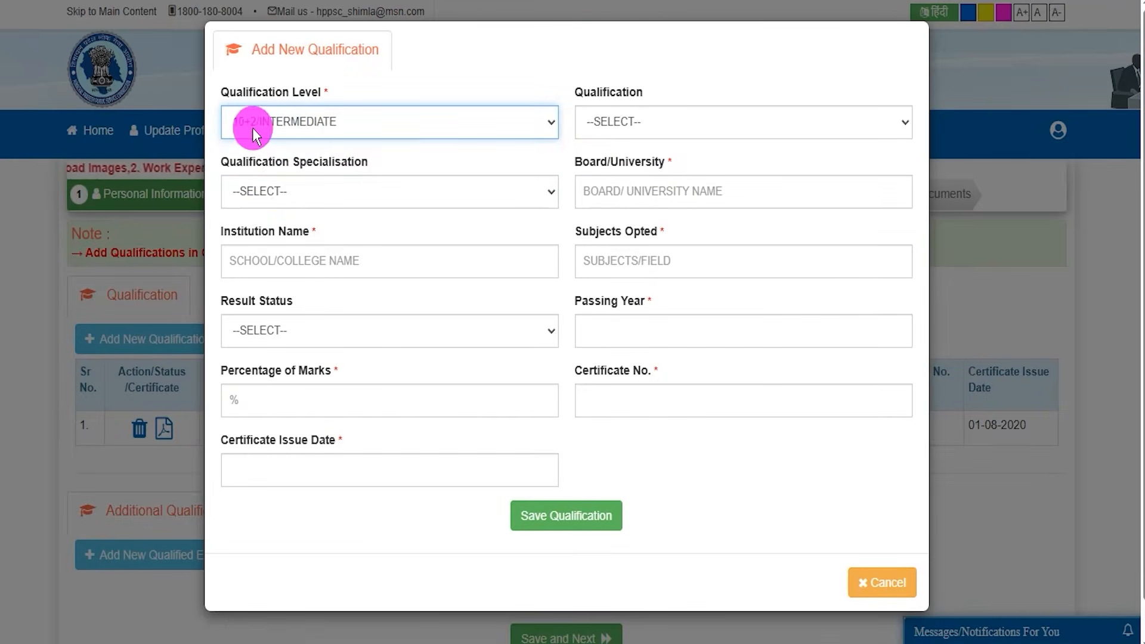
click(639, 122)
click(615, 170)
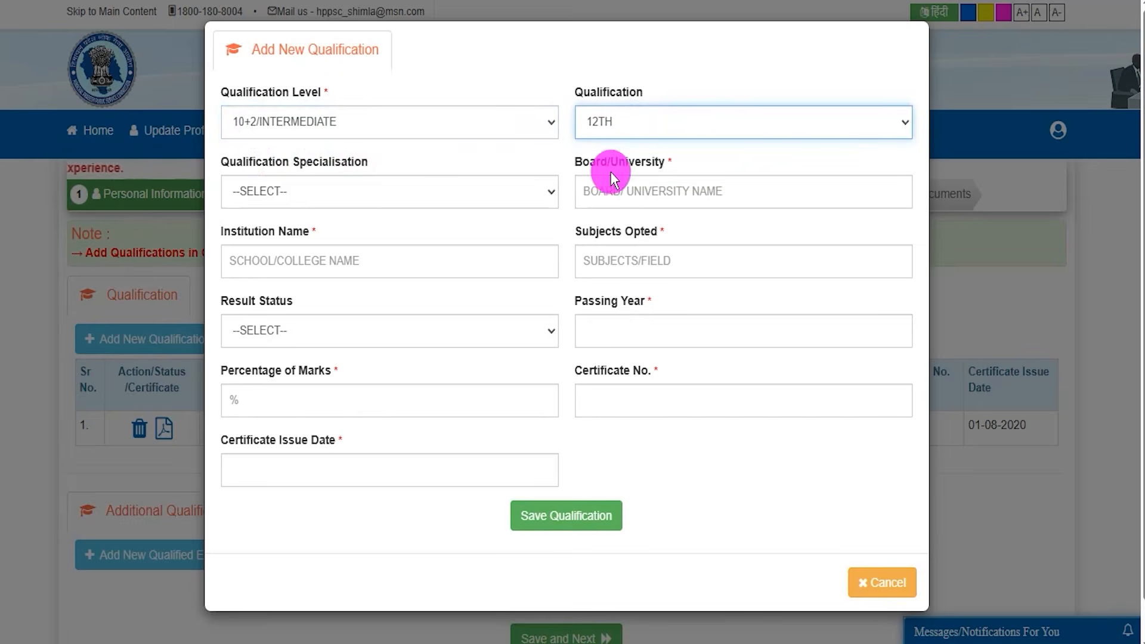
Set the 12th entry's qualification specialisation to ARTS and its board to CBSE.
drag(255, 161, 327, 174)
click(327, 185)
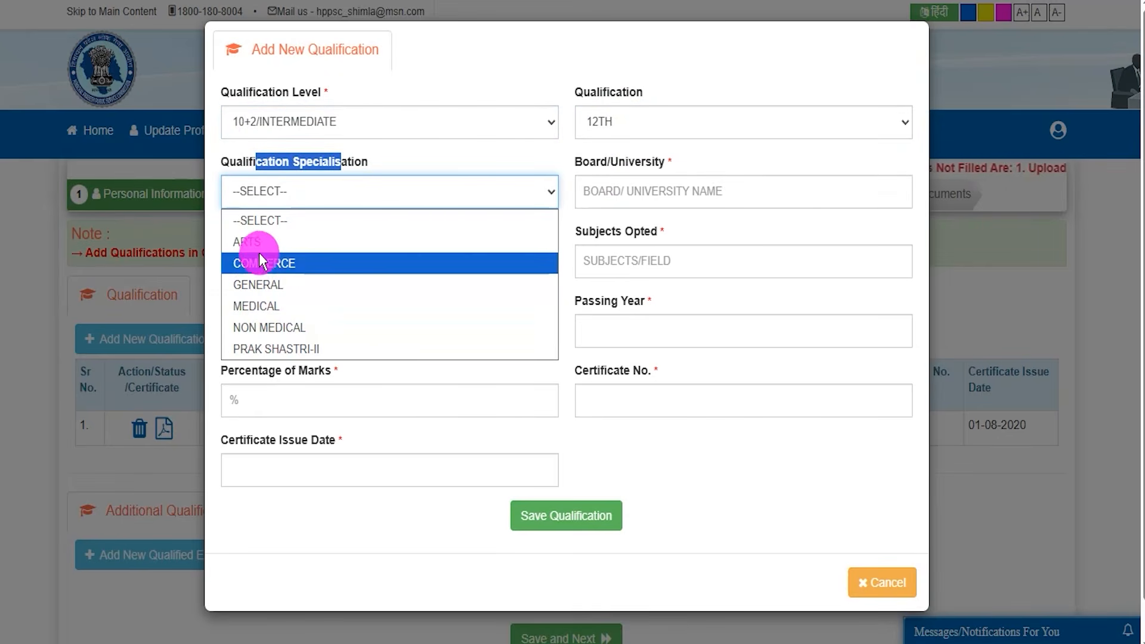
click(295, 246)
drag(593, 161, 652, 160)
click(641, 192)
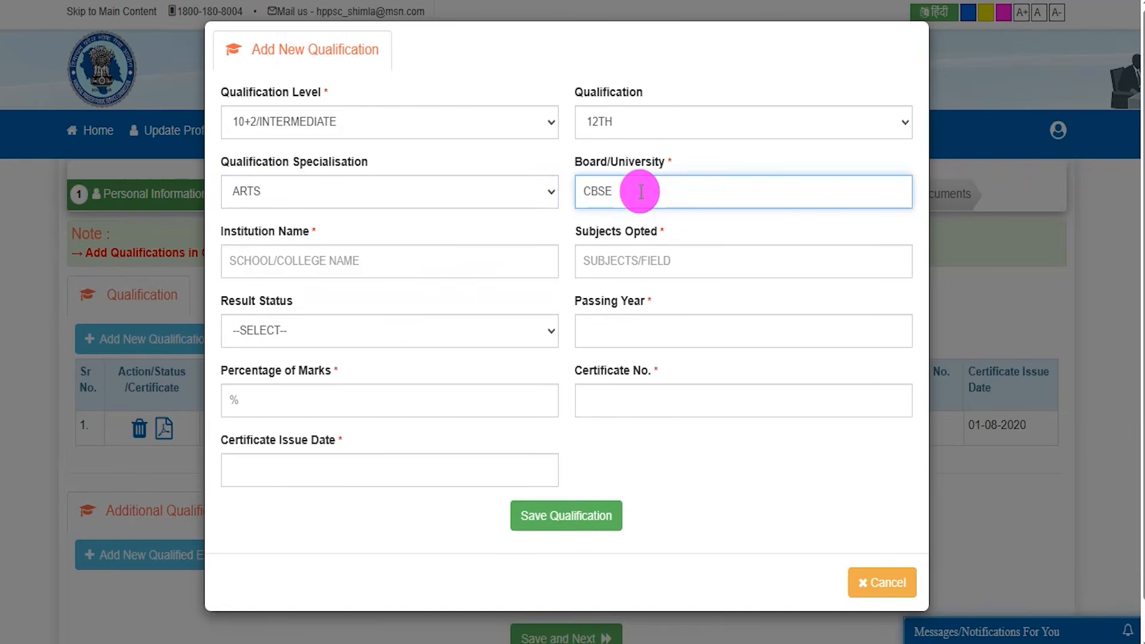
Point out the Institution Name and Subjects Opted fields of the 12th entry.
click(531, 247)
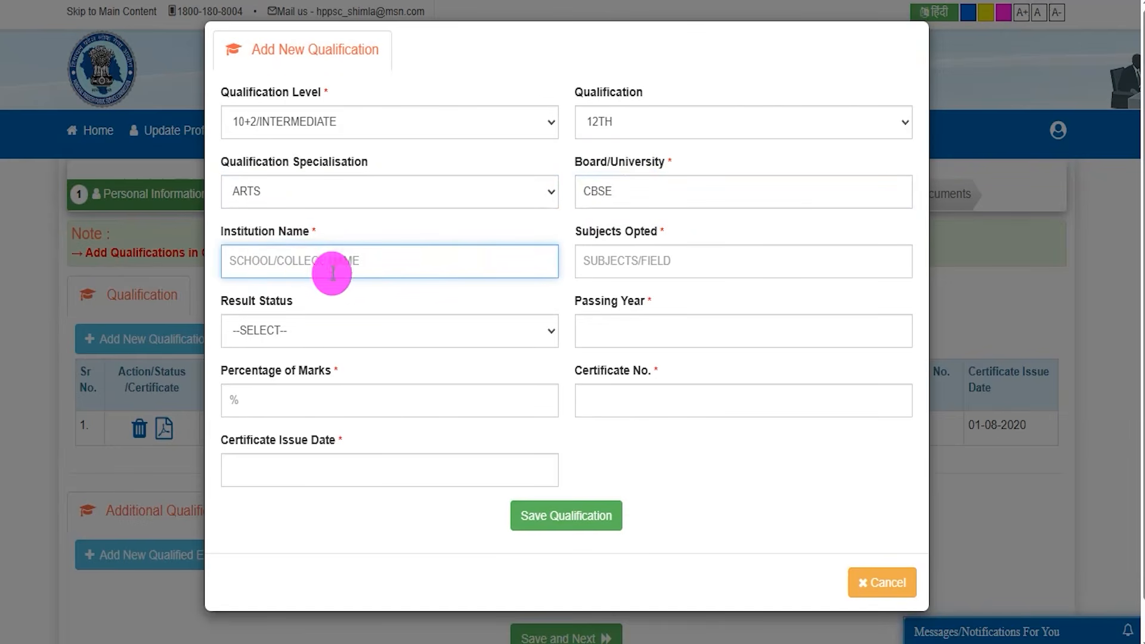
drag(582, 233, 659, 235)
click(622, 260)
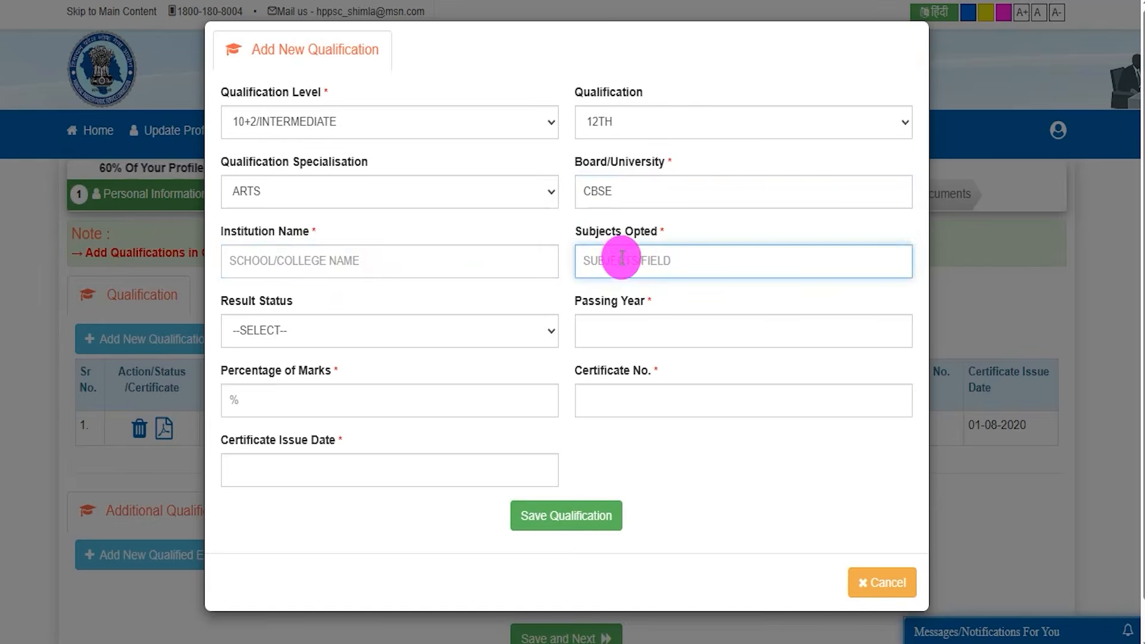
Set the 12th entry's result status to Pass and its percentage of marks to 80.00.
click(328, 331)
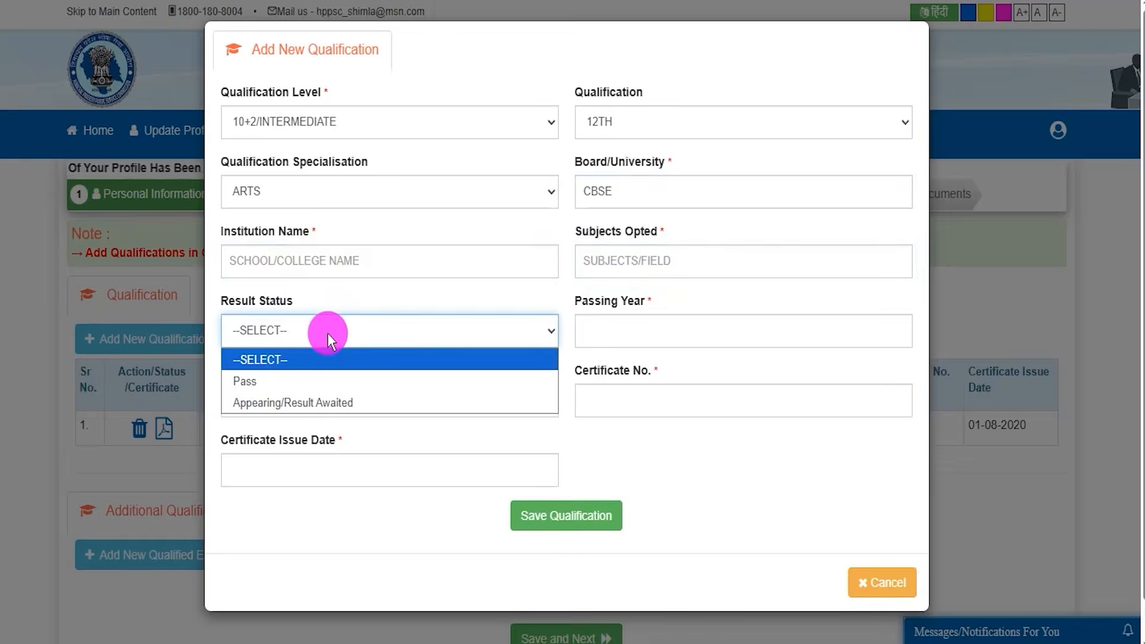
click(249, 380)
click(626, 328)
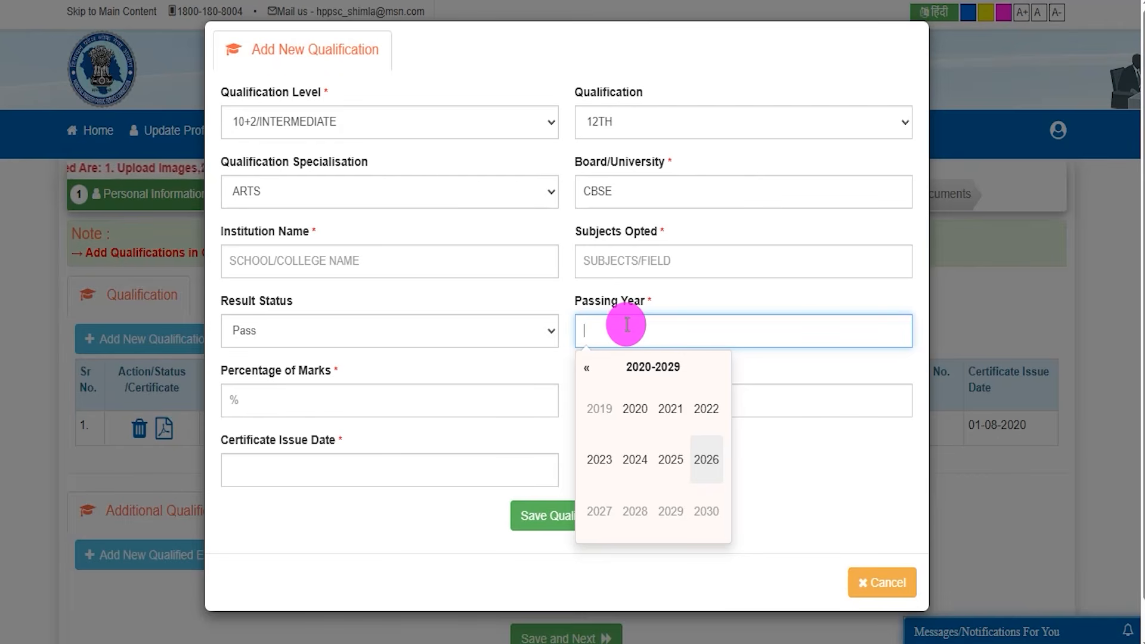
click(297, 400)
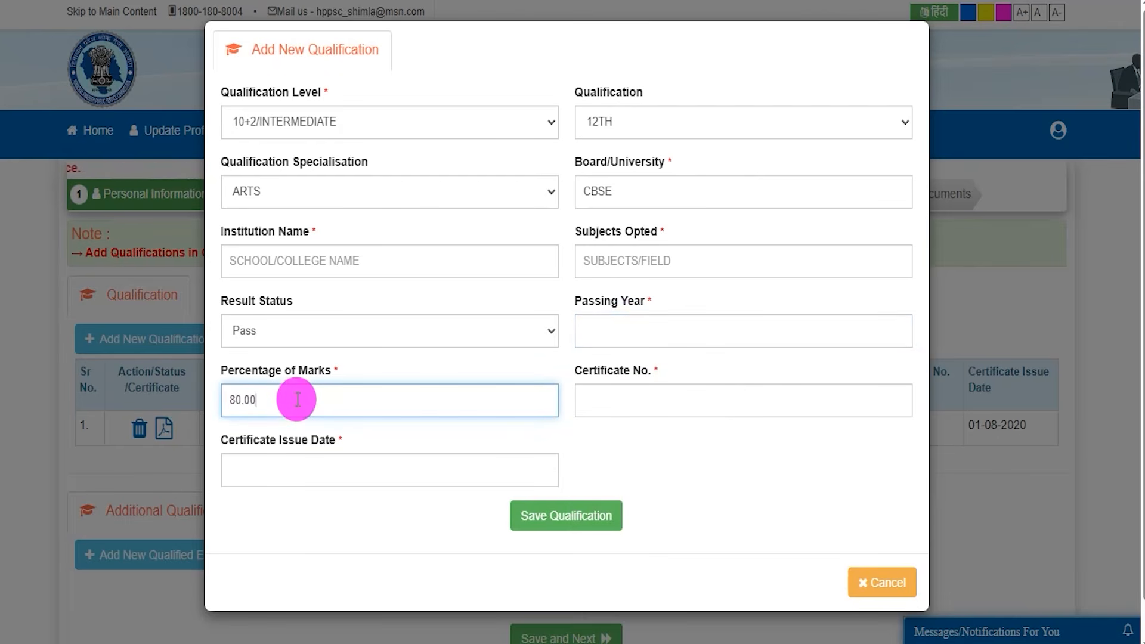
Look at the Certificate No. and Certificate Issue Date fields of the 12th entry.
click(620, 401)
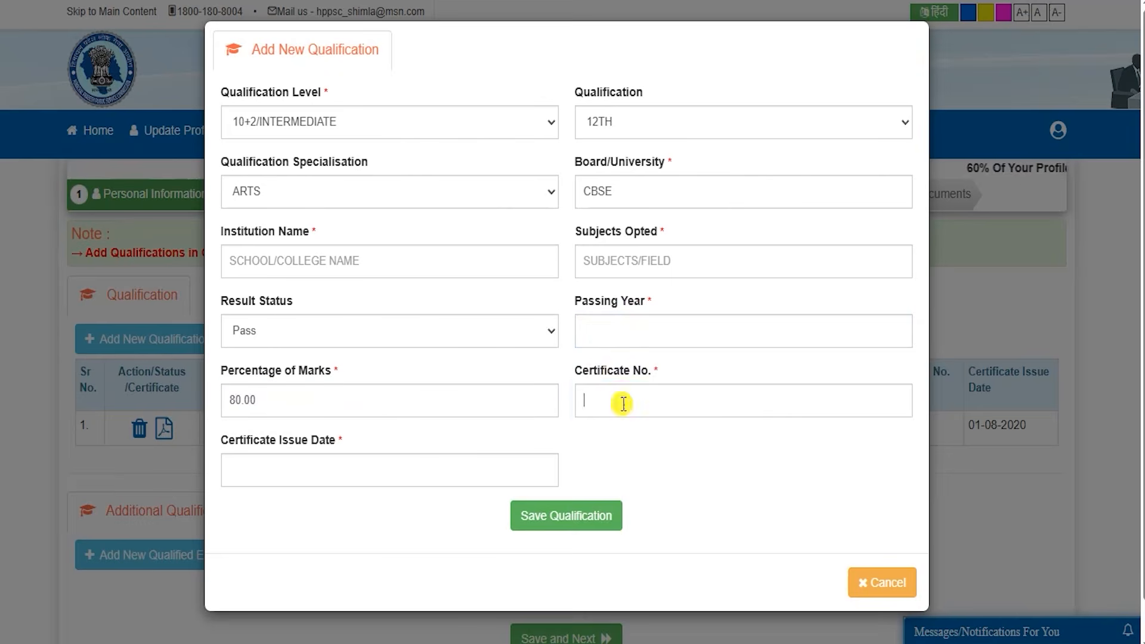
drag(227, 439, 337, 440)
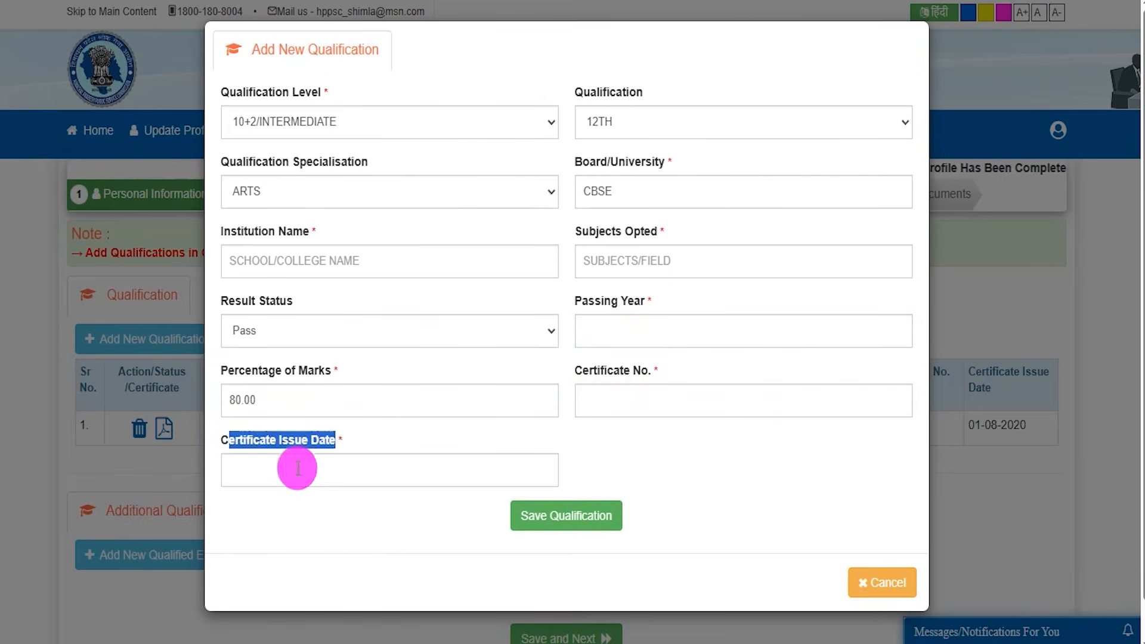
click(298, 468)
click(648, 467)
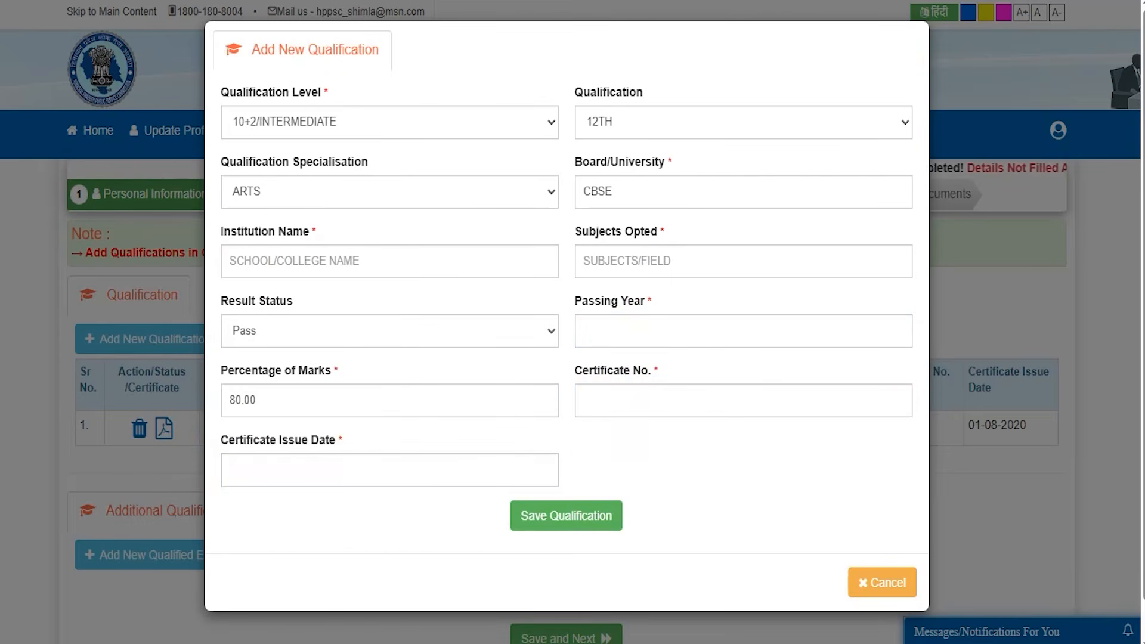
Look over the other available qualification levels and save the 12th qualification entry.
drag(808, 481, 636, 506)
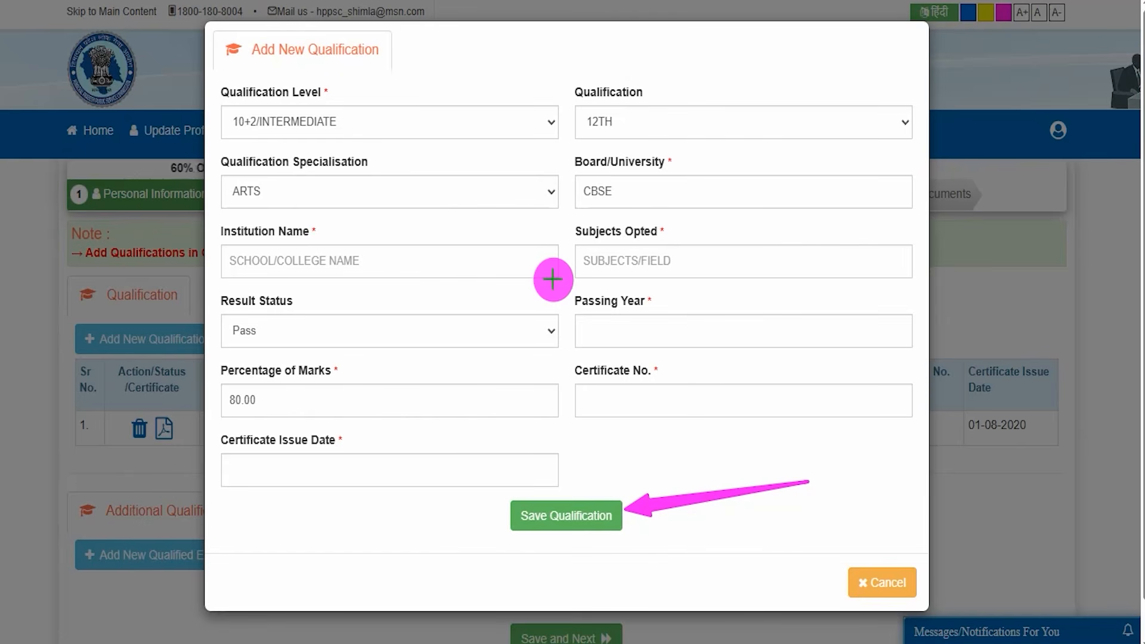
key(Escape)
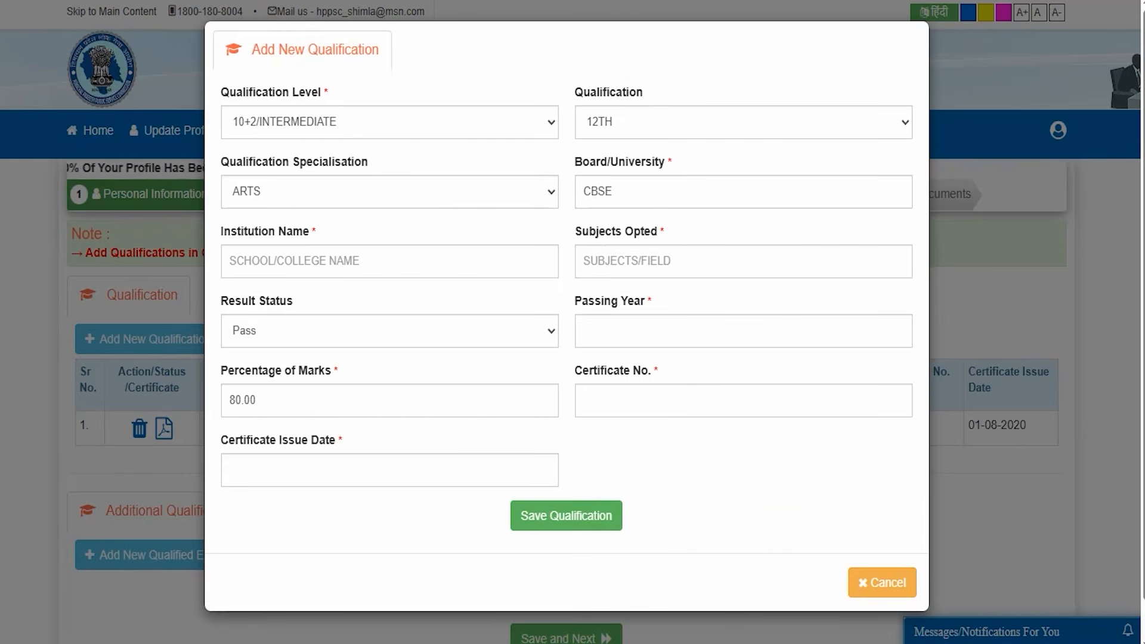
click(278, 117)
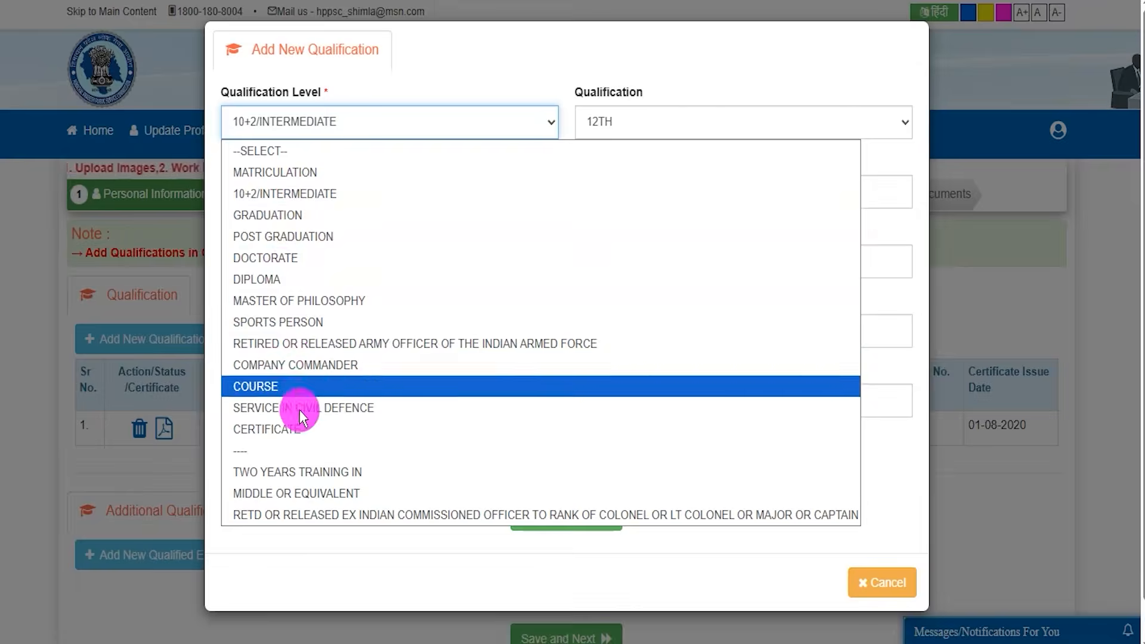
click(546, 570)
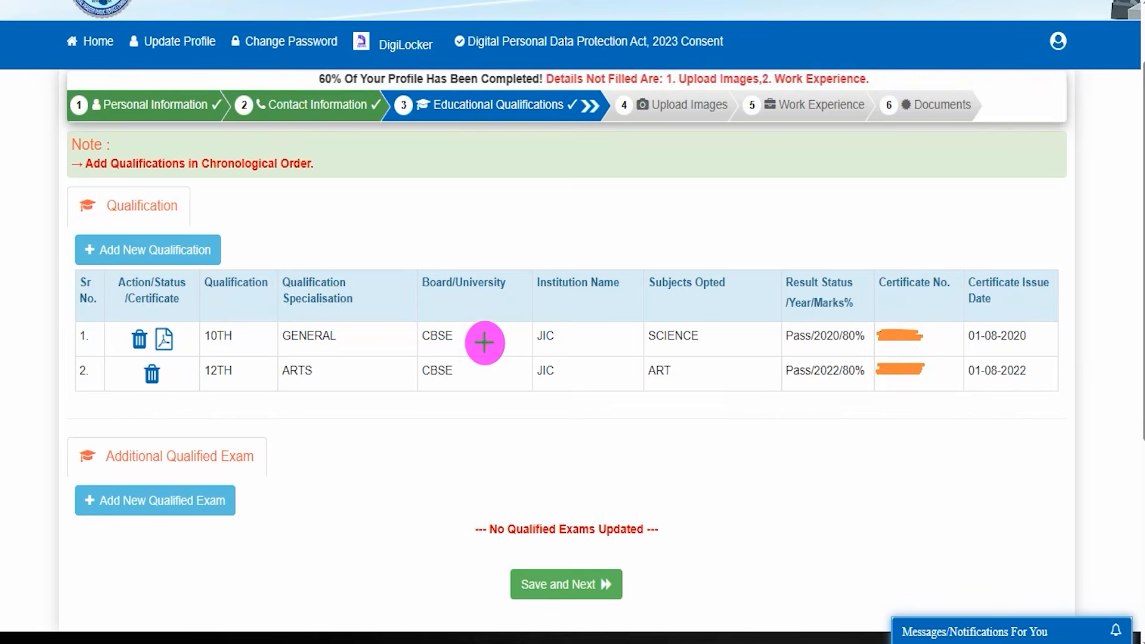
Check the listed 10th and 12th qualifications and the option for adding a qualified exam.
drag(484, 343, 575, 244)
drag(489, 384, 562, 331)
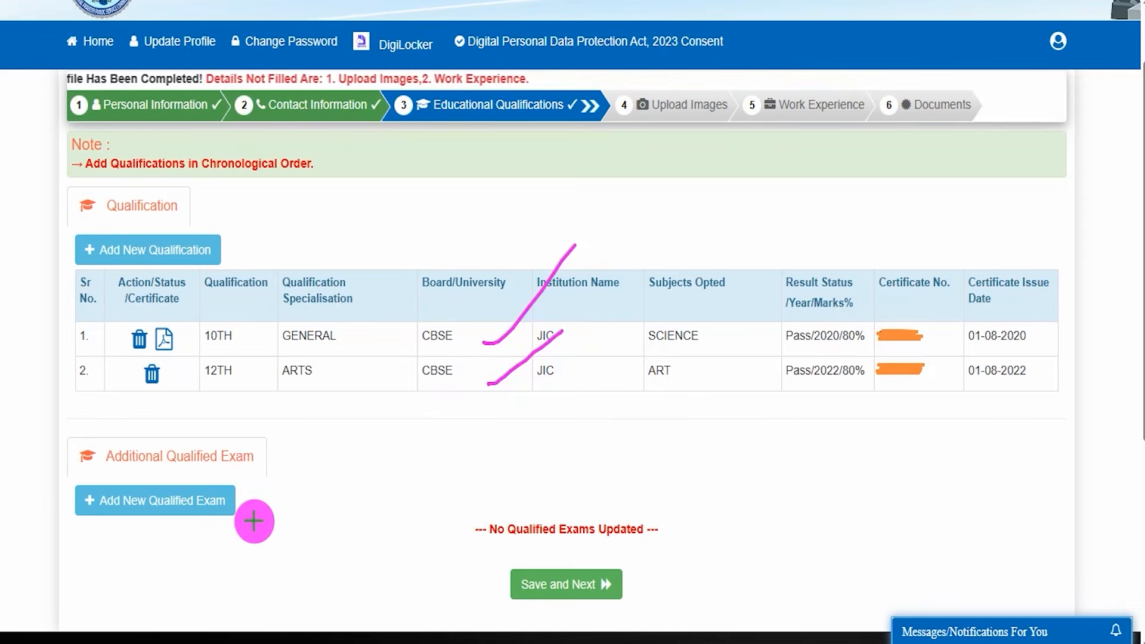
drag(240, 502, 322, 435)
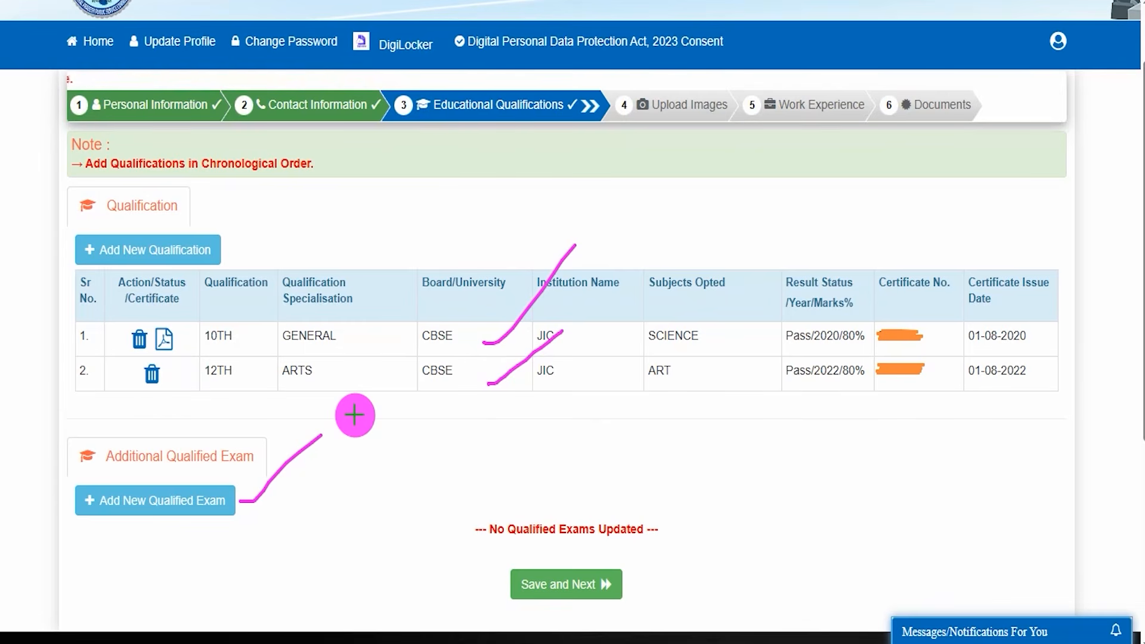
Save the educational qualifications and proceed to the Photograph and Signature areas of the Upload Images section.
drag(782, 490, 623, 568)
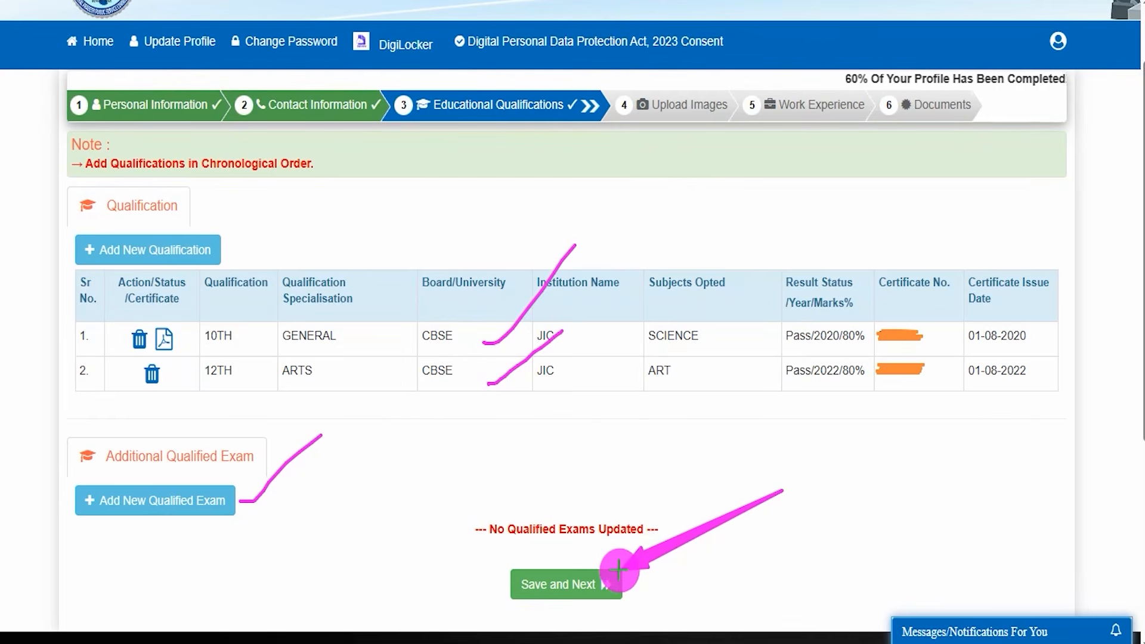
click(617, 582)
drag(710, 223, 664, 256)
drag(174, 564, 232, 543)
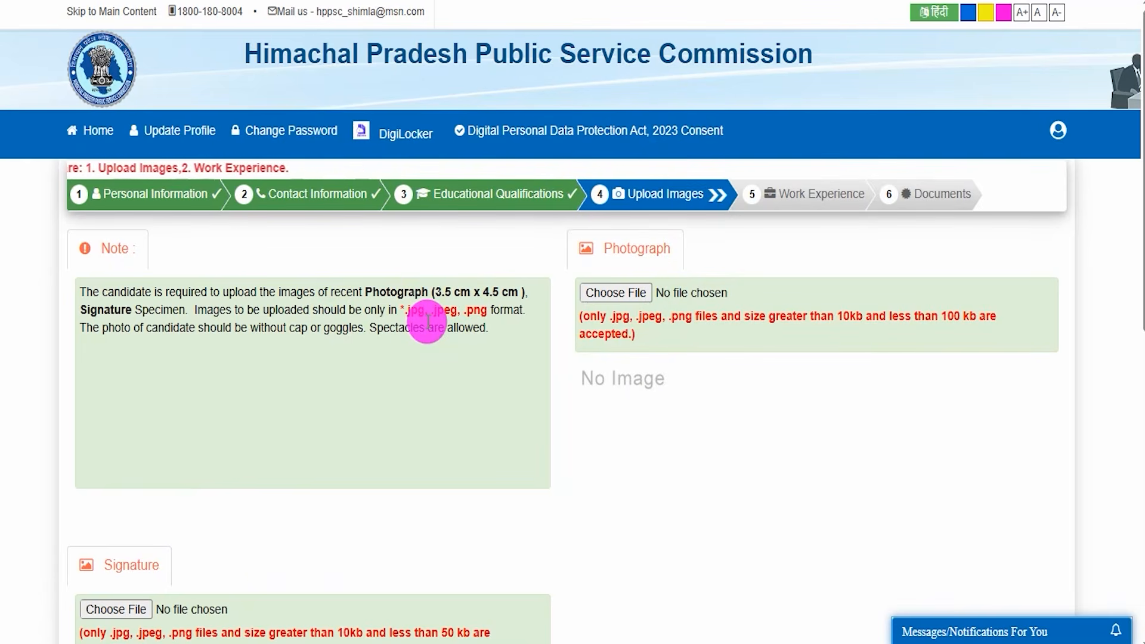
Examine the dimension, file format and file size requirements for the photograph and signature images.
drag(434, 291, 471, 292)
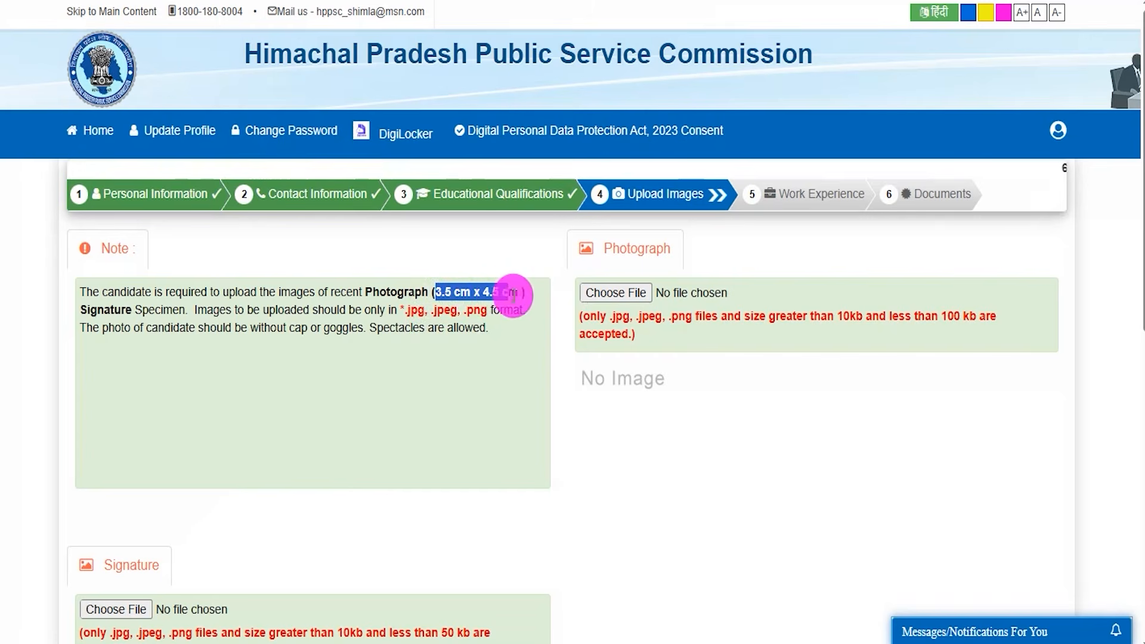
drag(403, 310, 476, 310)
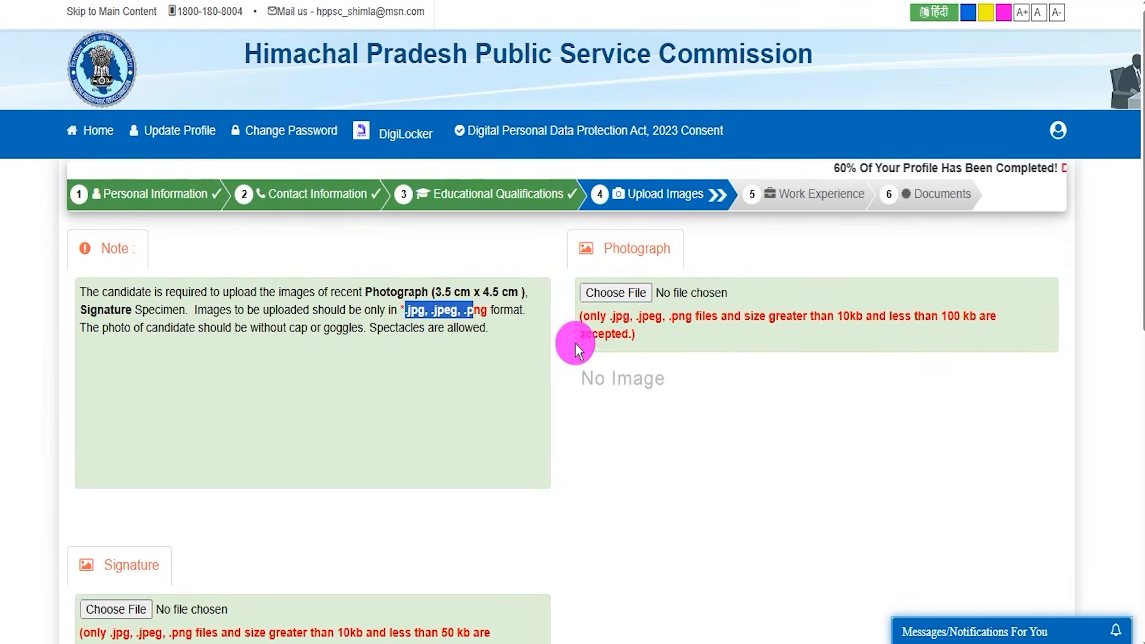
drag(839, 316, 960, 318)
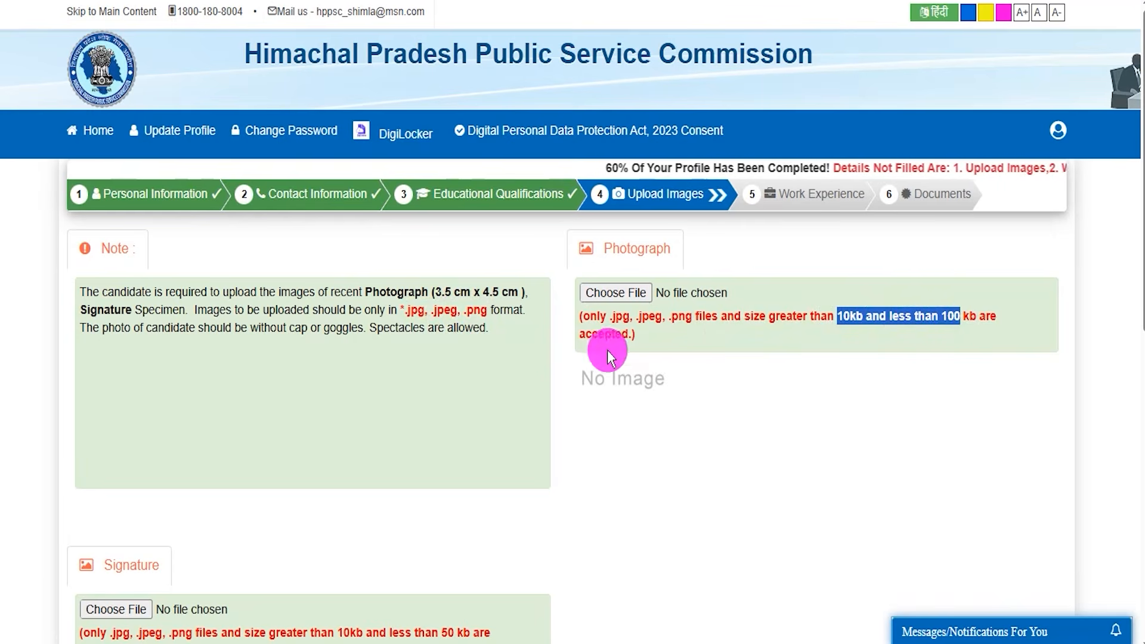
click(556, 370)
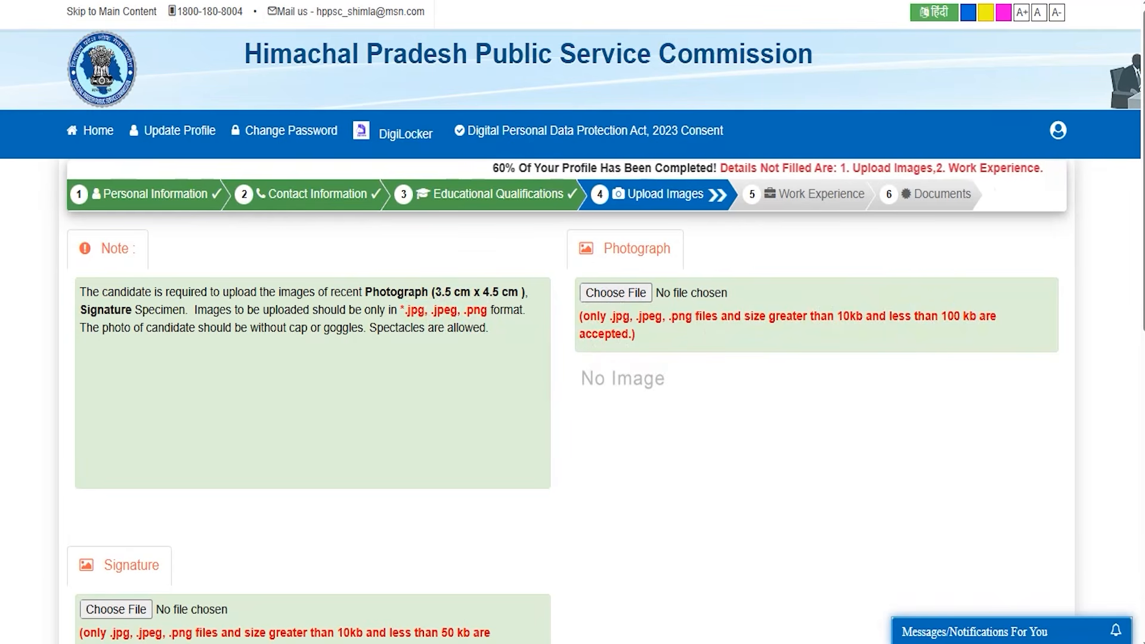
drag(651, 291, 692, 252)
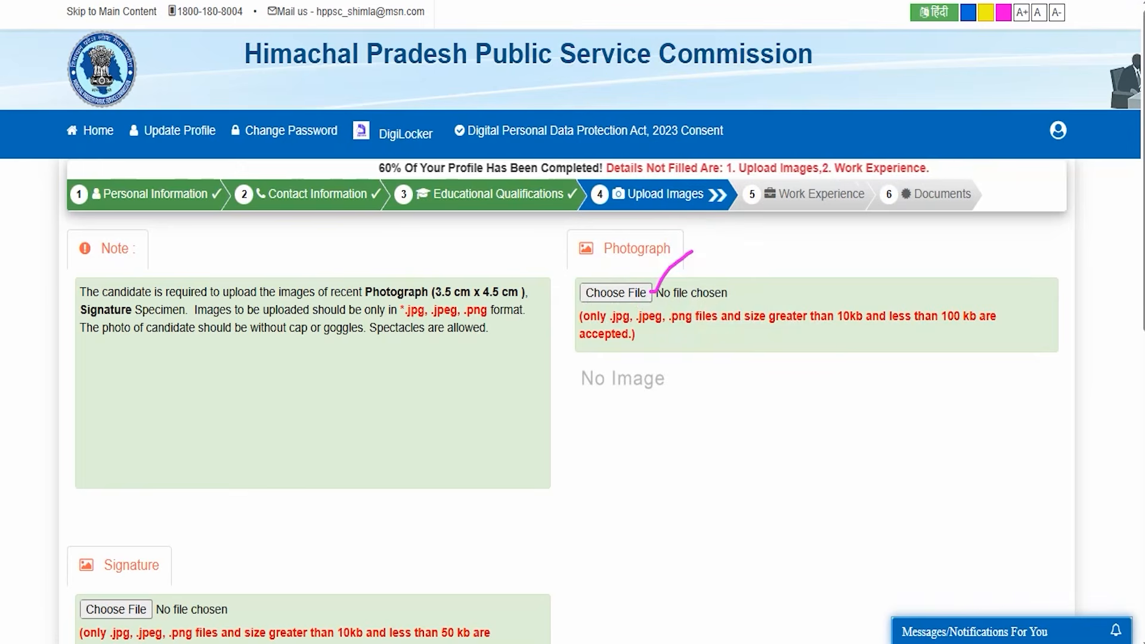
scroll(399, 455, down, 5)
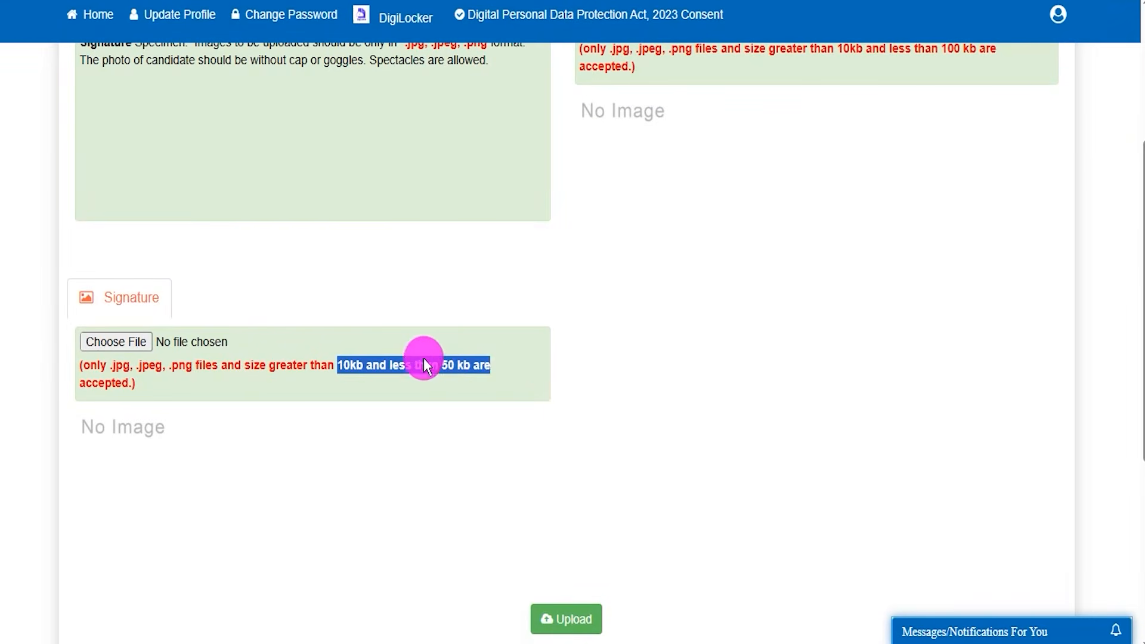
drag(113, 368, 134, 370)
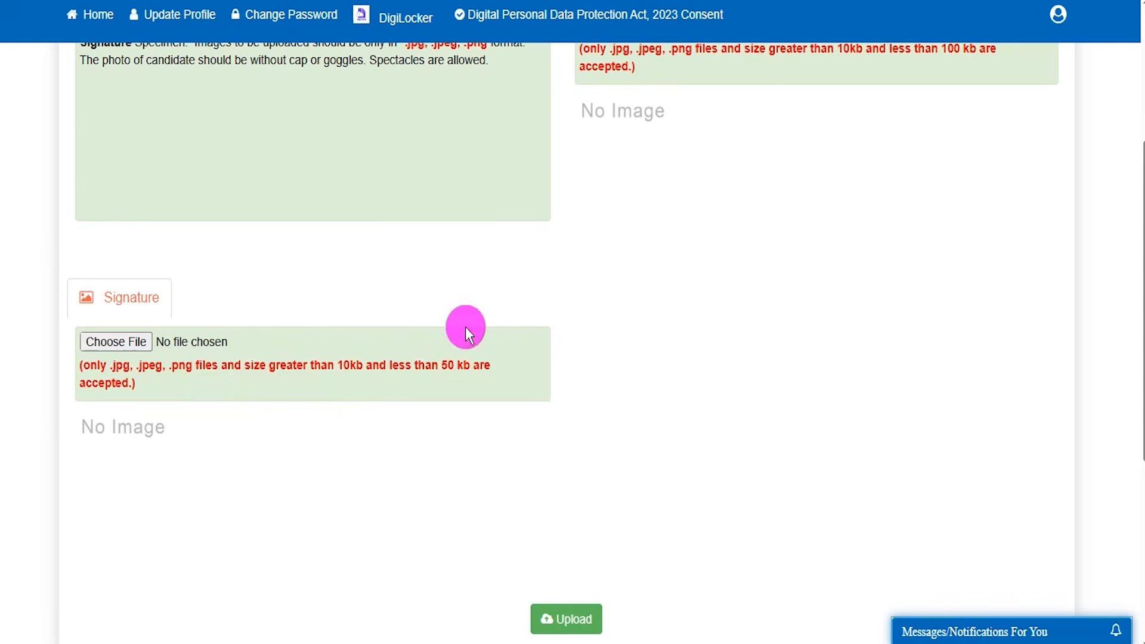
Upload the candidate's photograph and signature images in the accepted format and file size.
drag(149, 341, 237, 300)
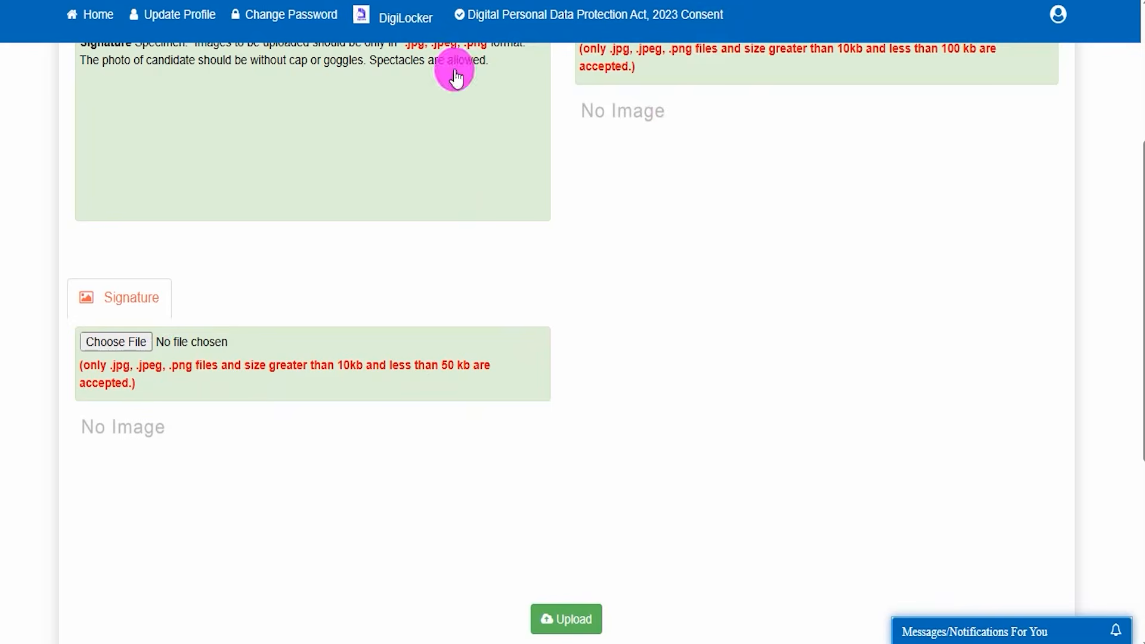
scroll(529, 508, down, 3)
drag(481, 399, 644, 472)
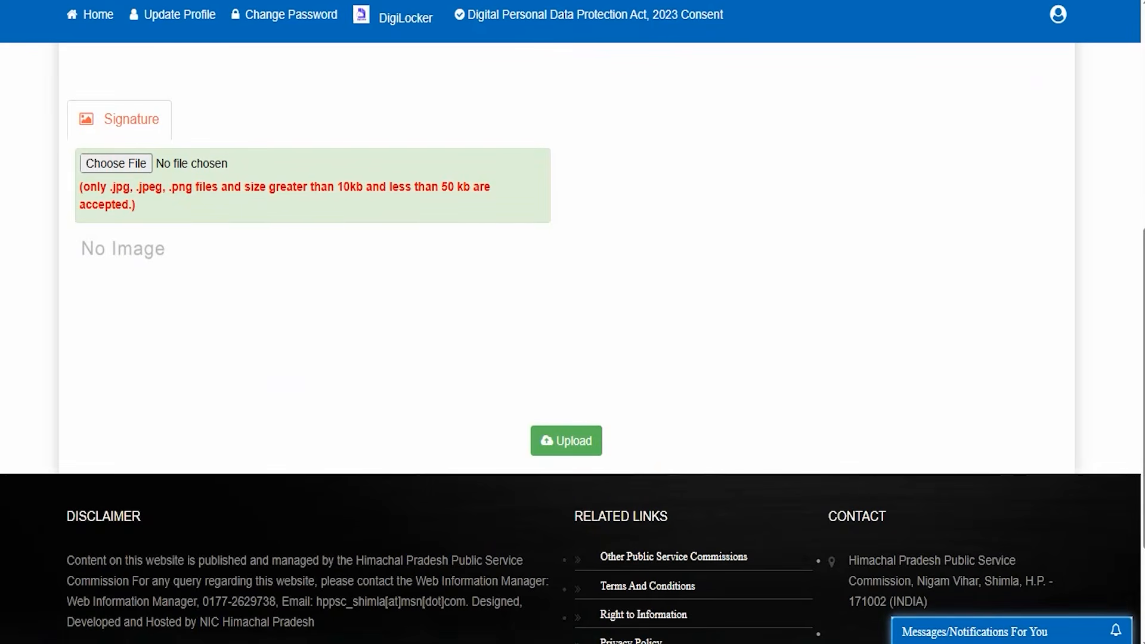
scroll(598, 288, up, 5)
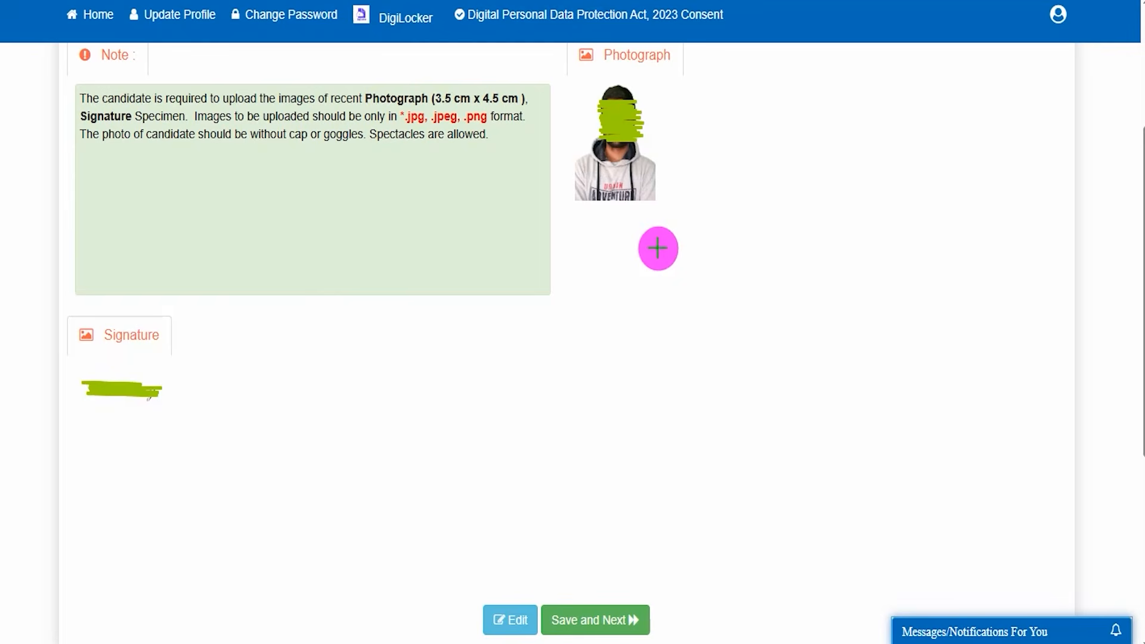
Check the uploaded photograph and signature, save them and proceed to the Work Experience section.
drag(672, 141, 725, 101)
drag(238, 350, 265, 320)
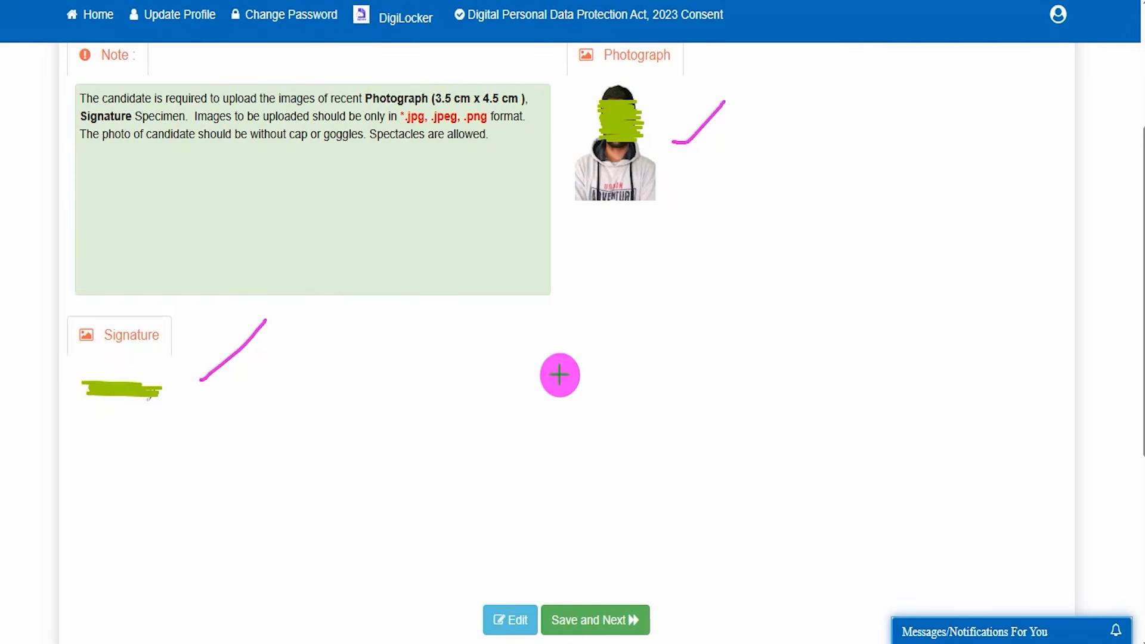
drag(757, 384, 644, 585)
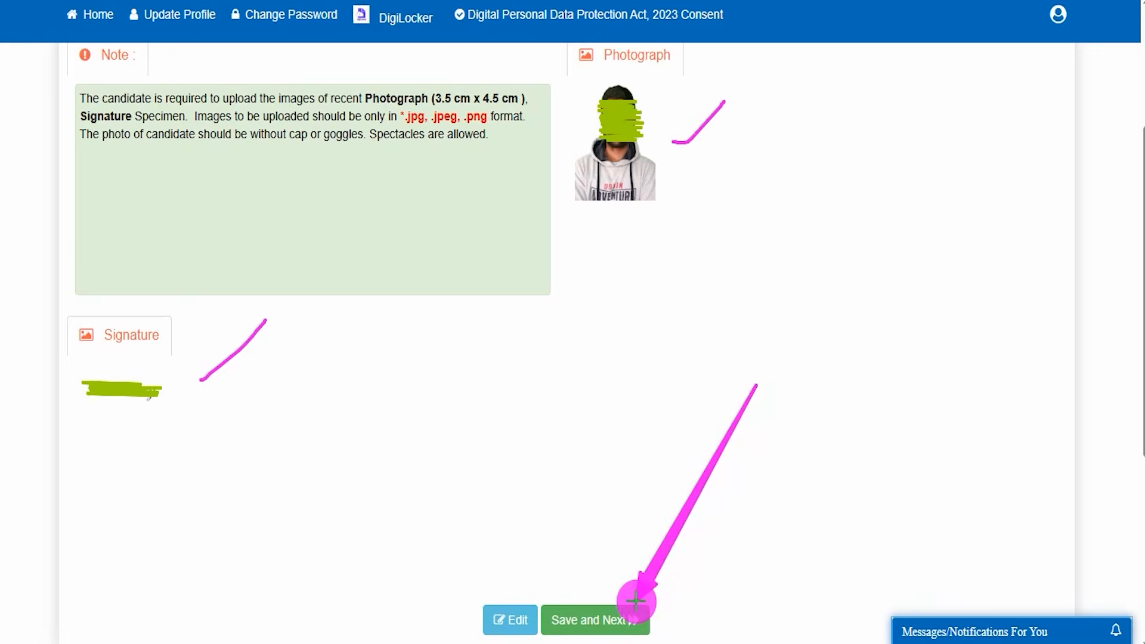
click(636, 612)
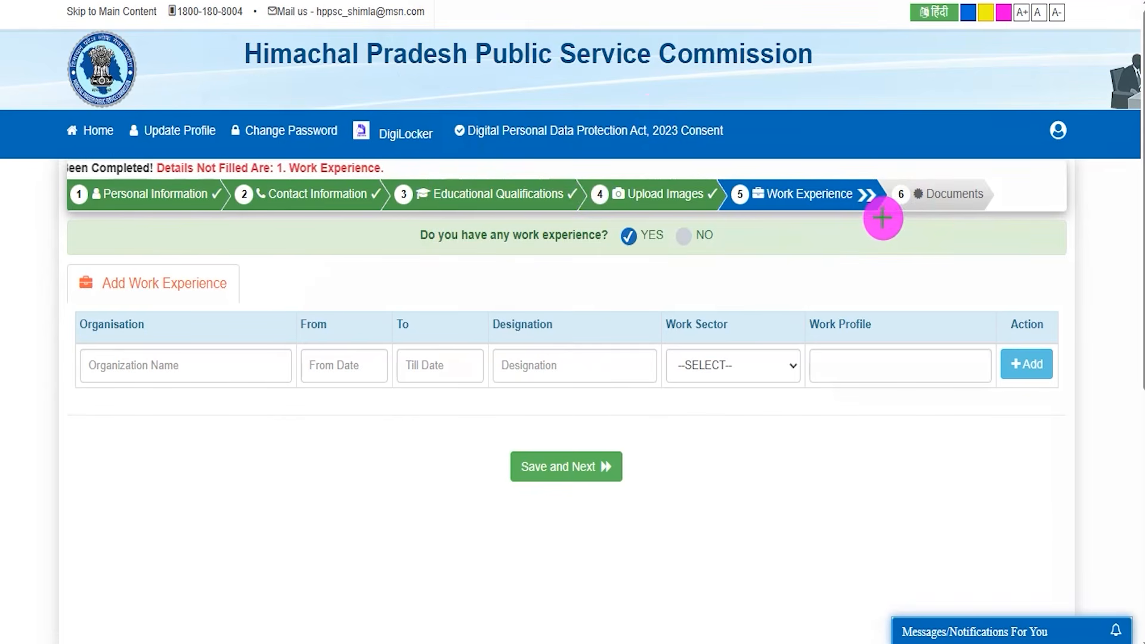
Look over the organisation, from and to date, and designation fields for adding work experience.
drag(803, 216, 840, 161)
drag(622, 230, 648, 202)
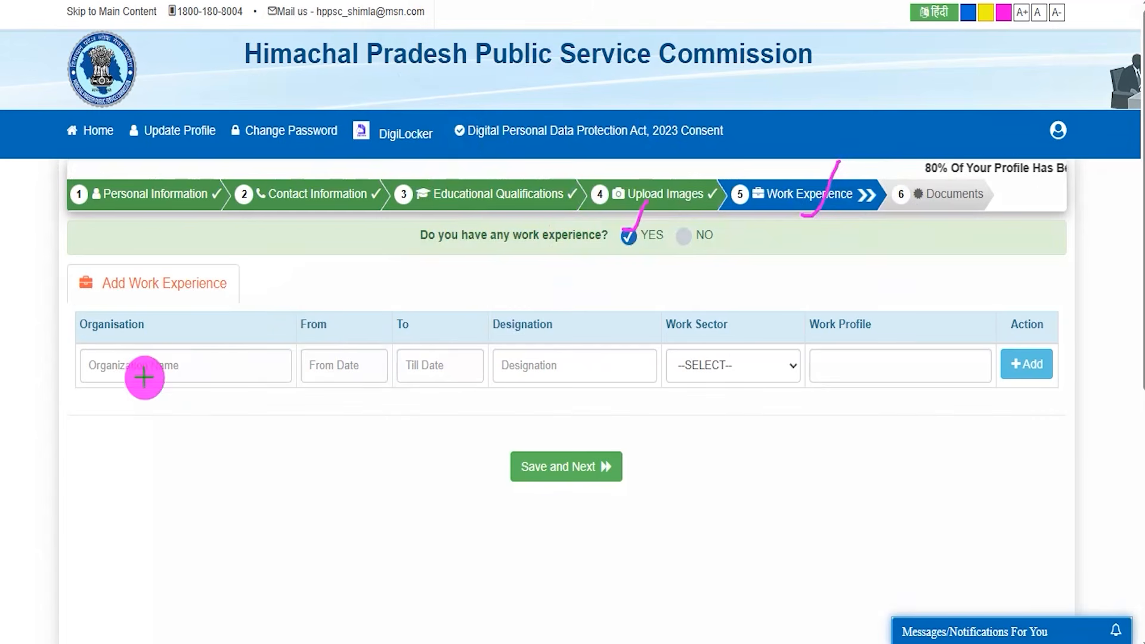
mouse_move(108, 368)
mouse_down()
mouse_move(184, 373)
mouse_move(230, 323)
mouse_up()
key(Escape)
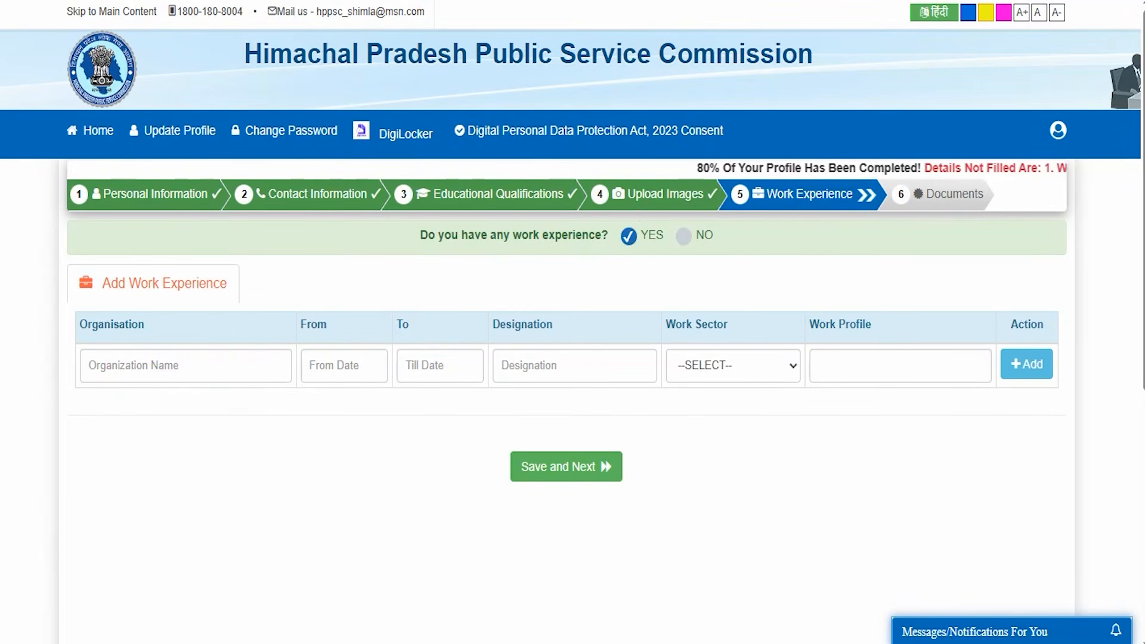
click(333, 360)
click(429, 357)
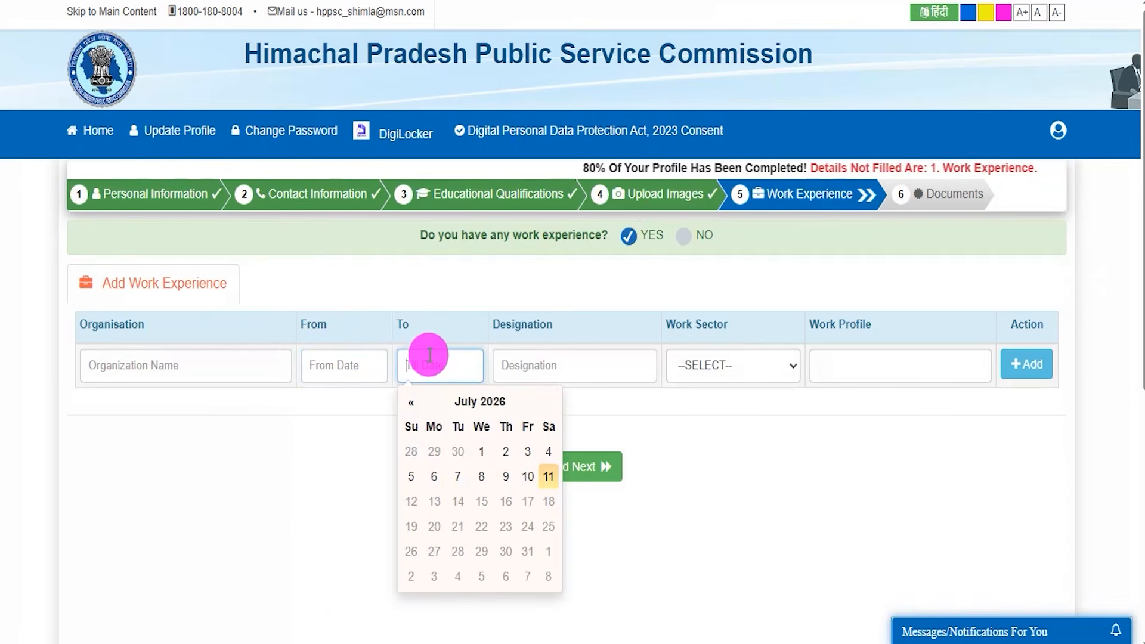
click(557, 365)
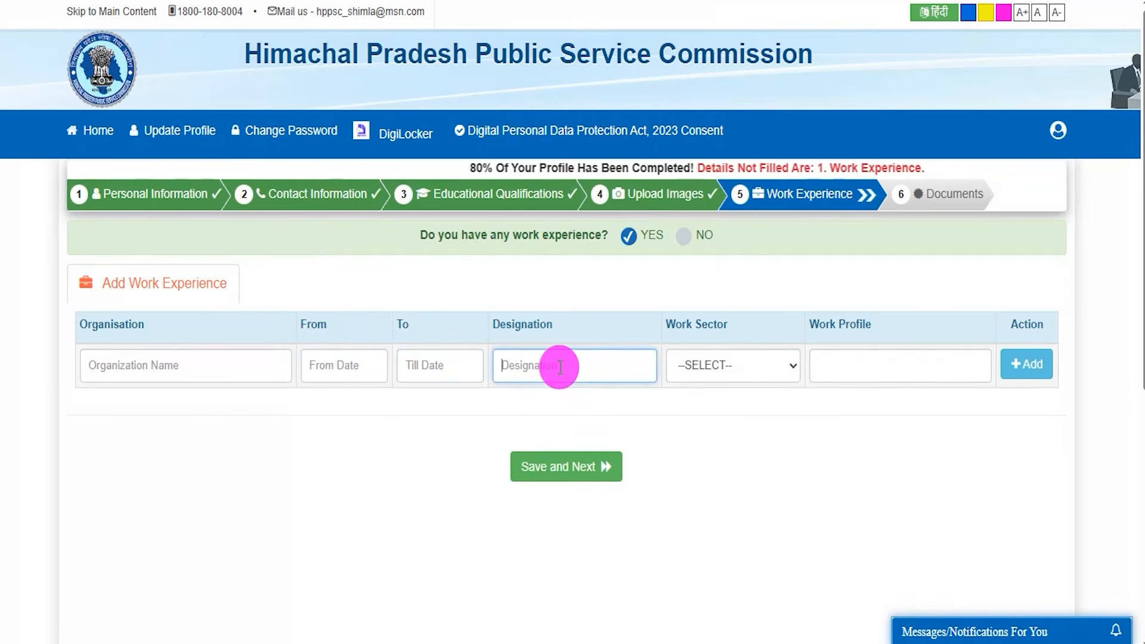
Examine the Work Sector options, the Work Profile field and the option for adding a work experience entry.
click(728, 369)
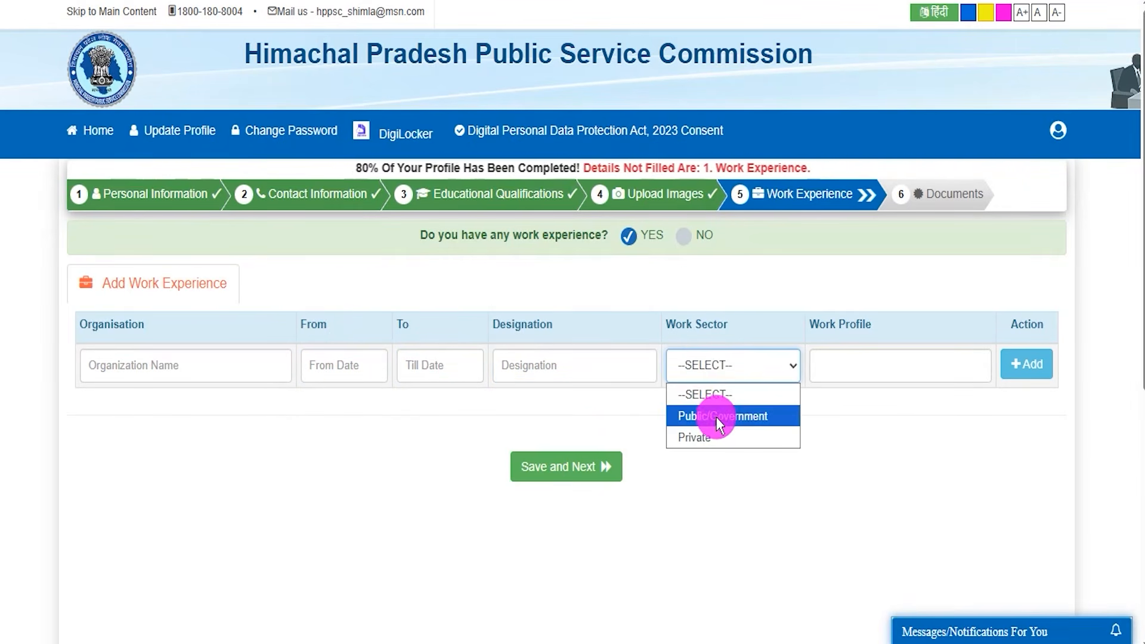
click(829, 438)
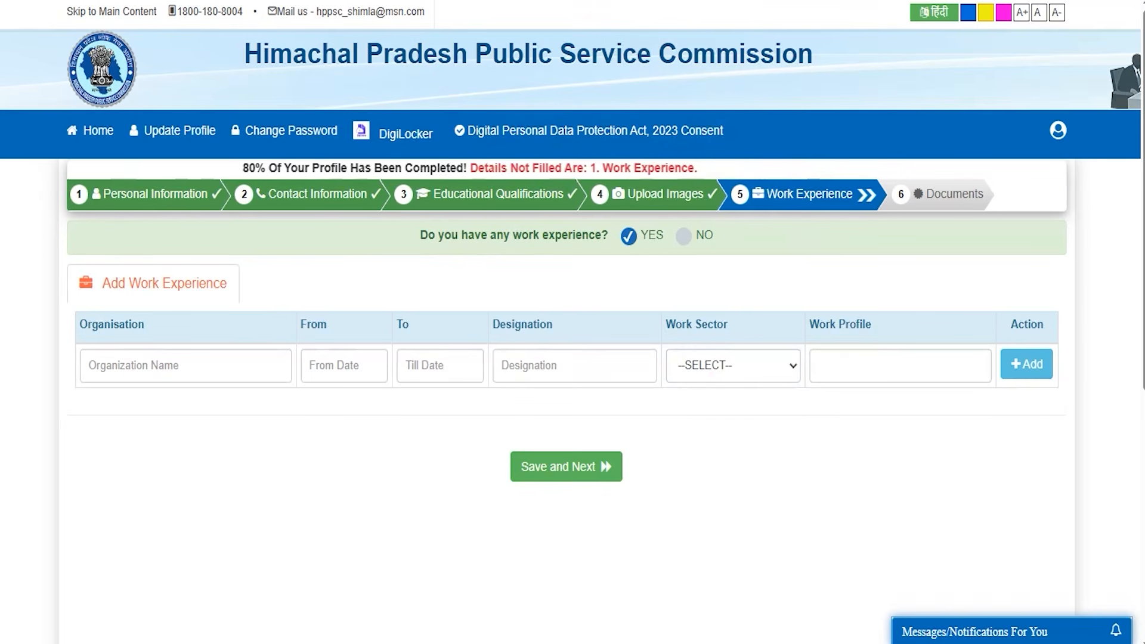
drag(851, 358, 893, 312)
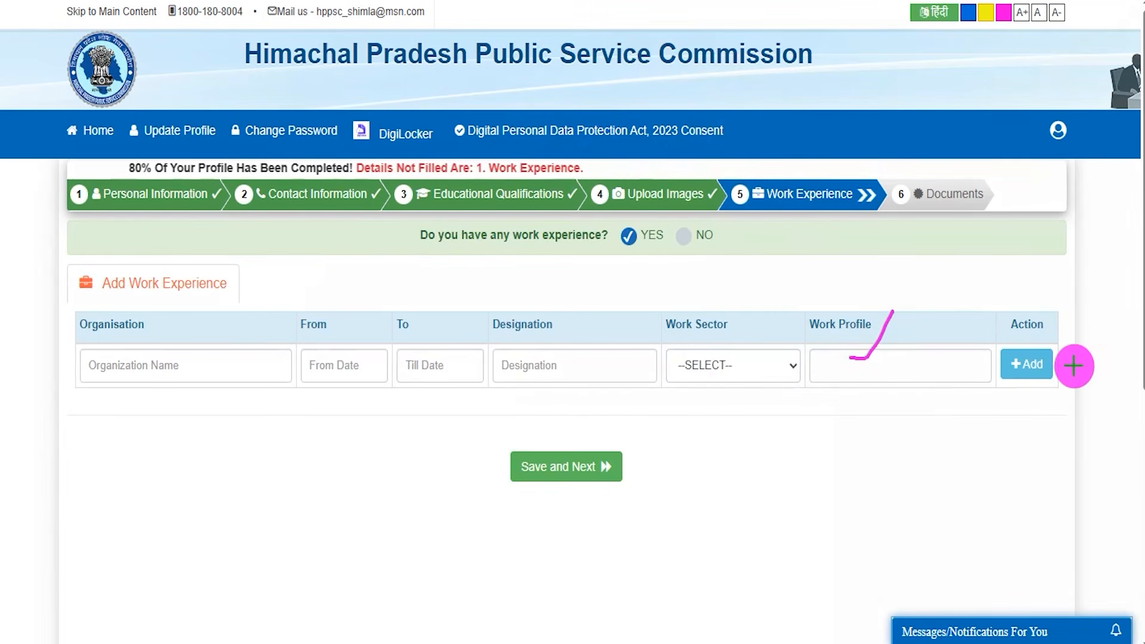
drag(1055, 362, 1099, 312)
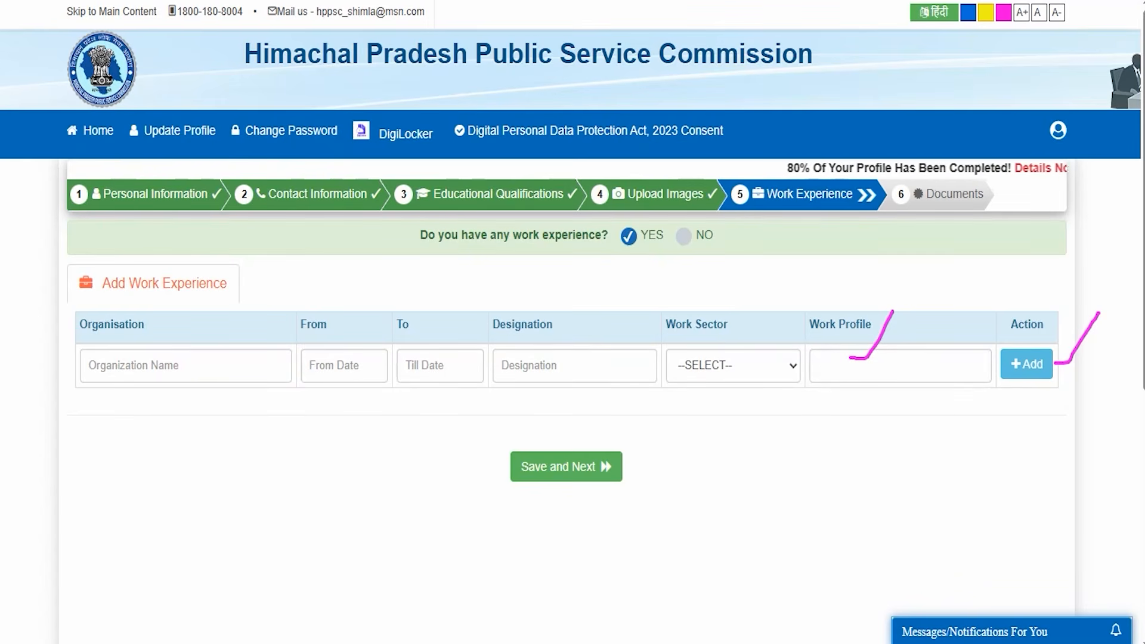
drag(748, 447, 631, 465)
click(567, 2)
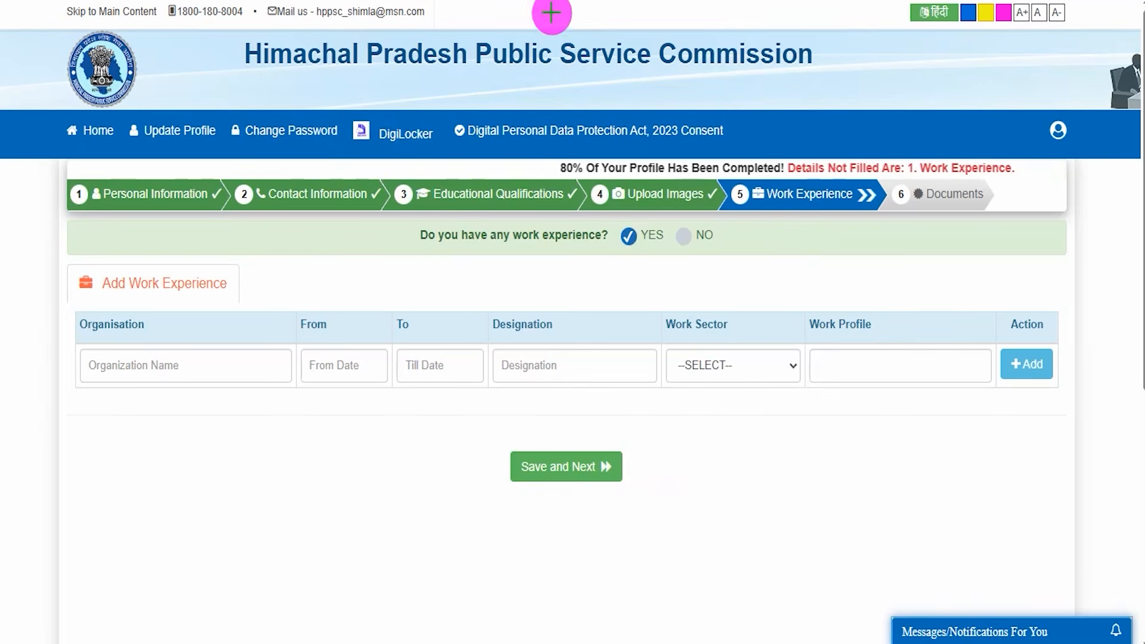
Answer NO to having work experience, save it and proceed to the Documents section for the 10th and 12th qualifications.
click(684, 236)
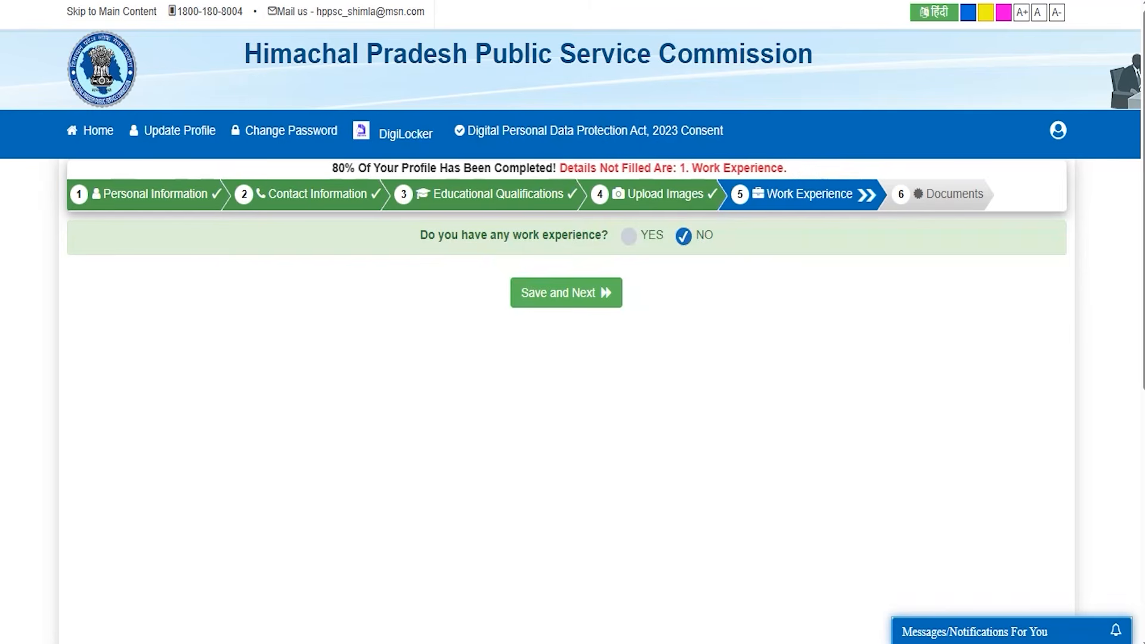
drag(840, 275, 623, 289)
click(620, 290)
drag(977, 190, 1008, 149)
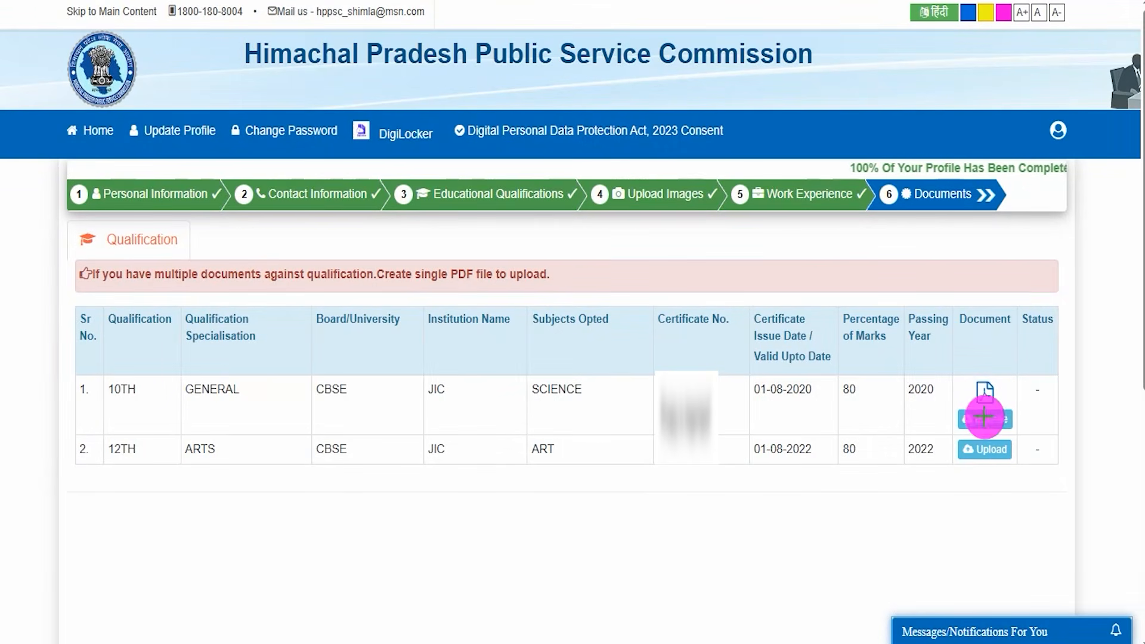
drag(999, 395, 1061, 322)
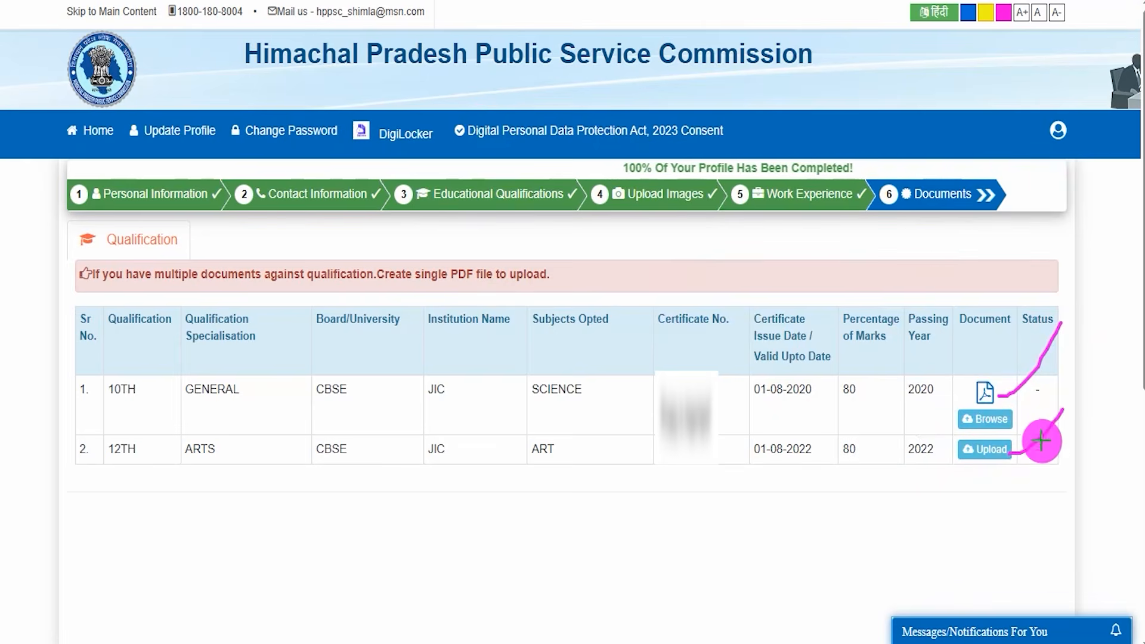
drag(1012, 452, 1054, 406)
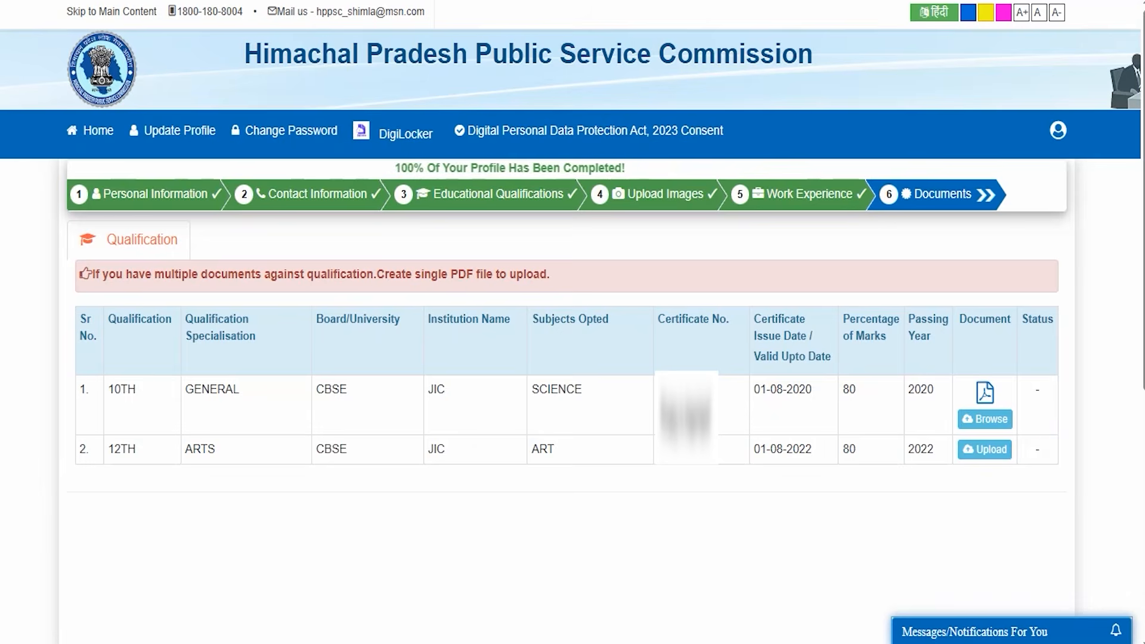
Upload a PDF document between 10 KB and 2 MB for the 12th qualification, leaving the Valid Upto Date blank, and save it.
click(978, 451)
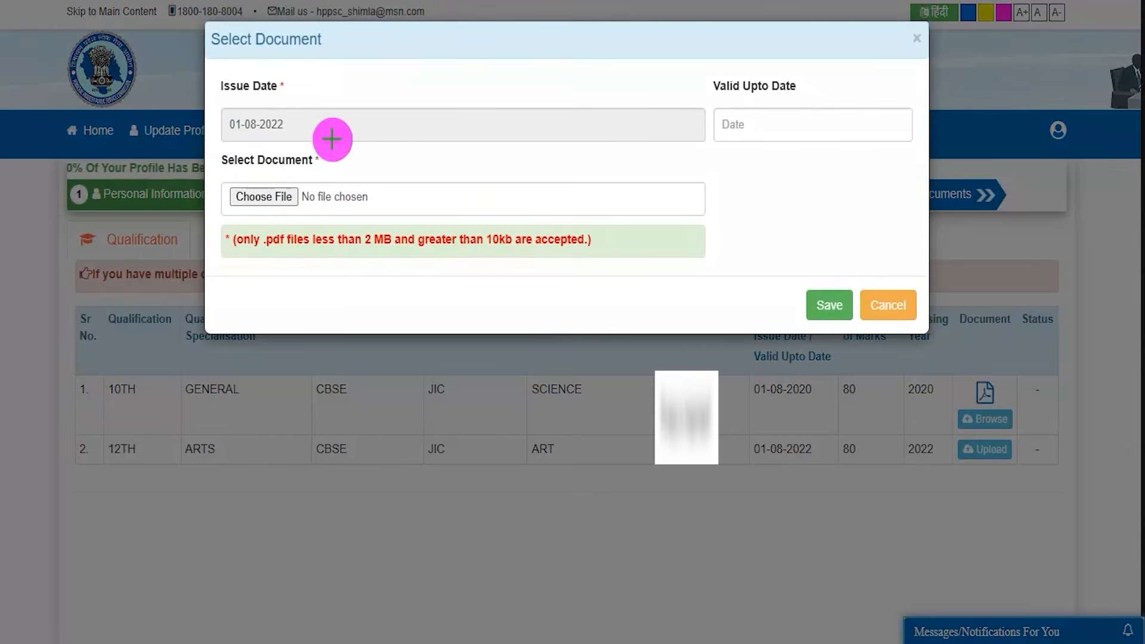
drag(296, 131, 343, 73)
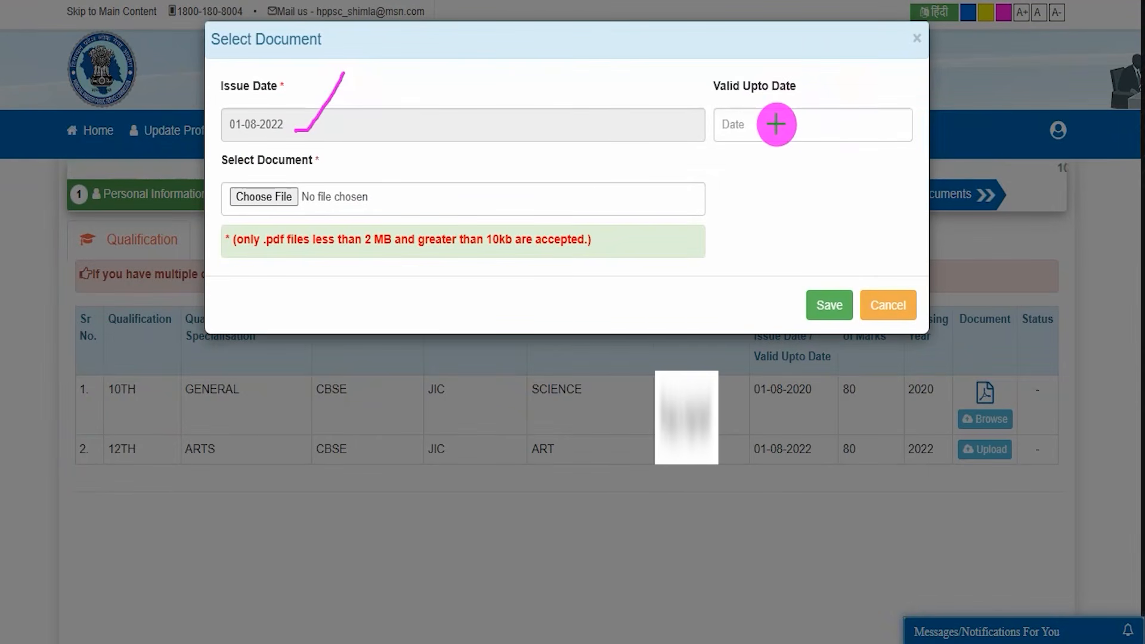
drag(776, 125, 822, 70)
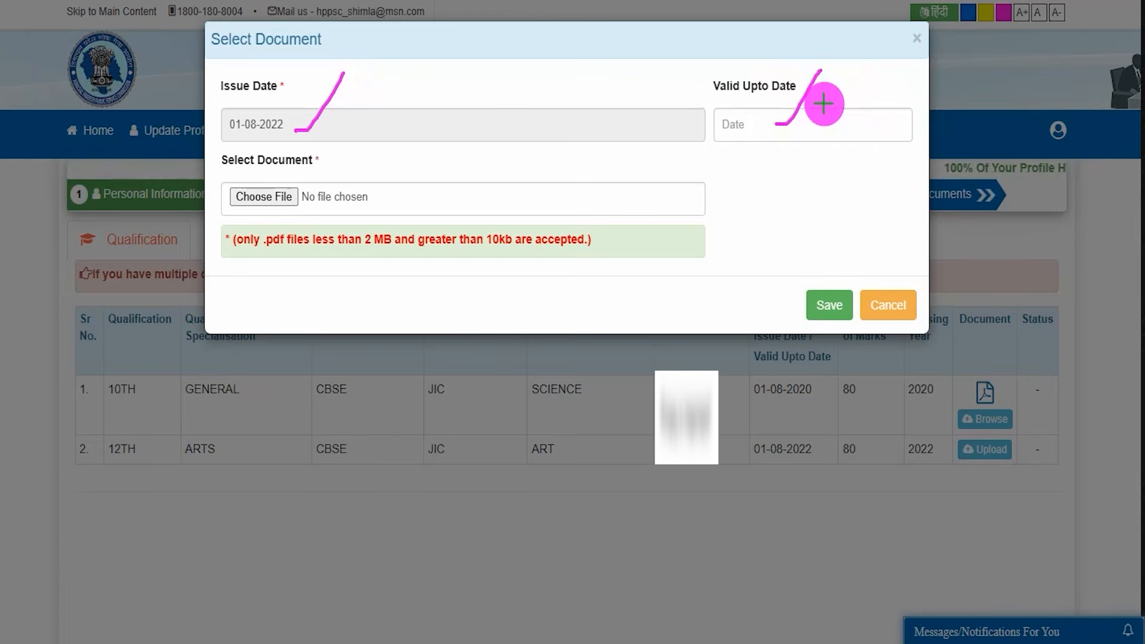
drag(737, 132, 781, 132)
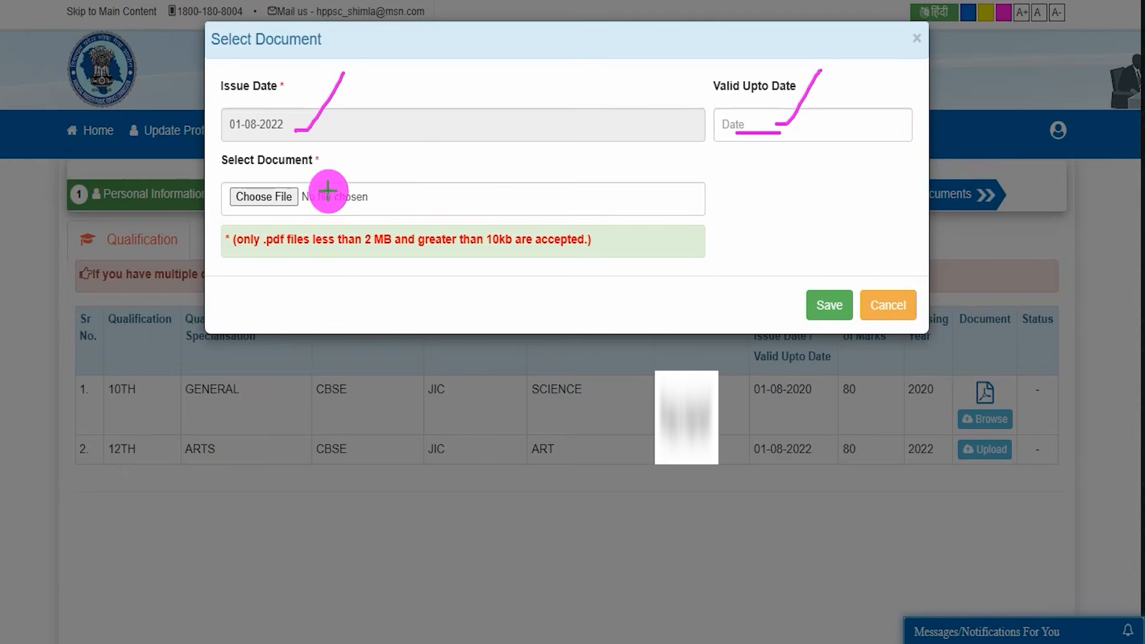
drag(296, 194, 363, 140)
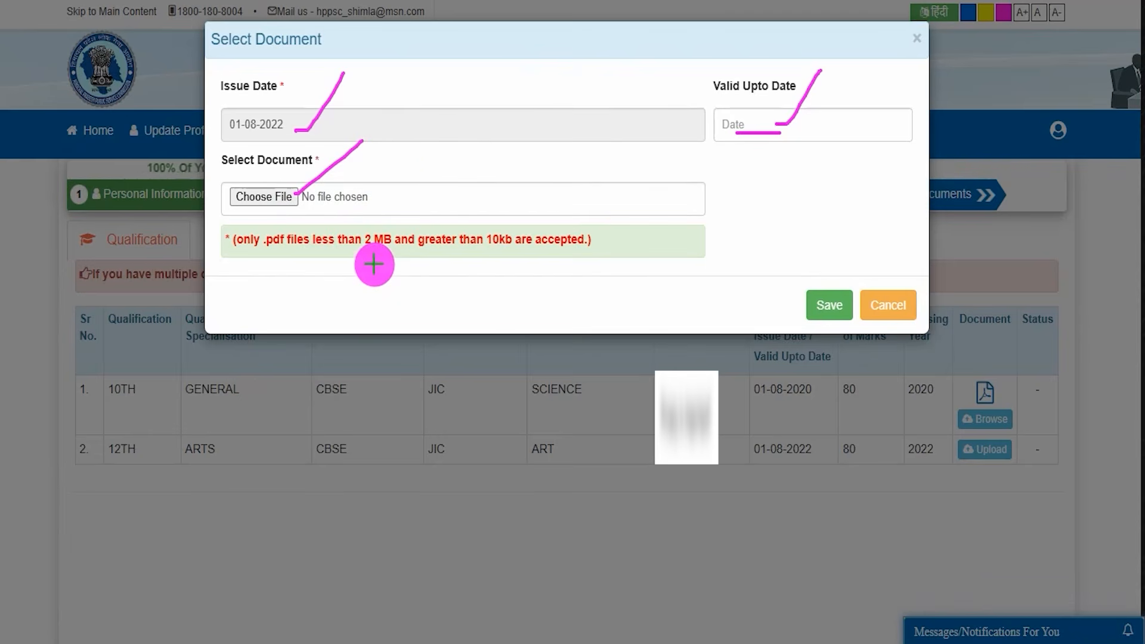
drag(367, 255, 533, 252)
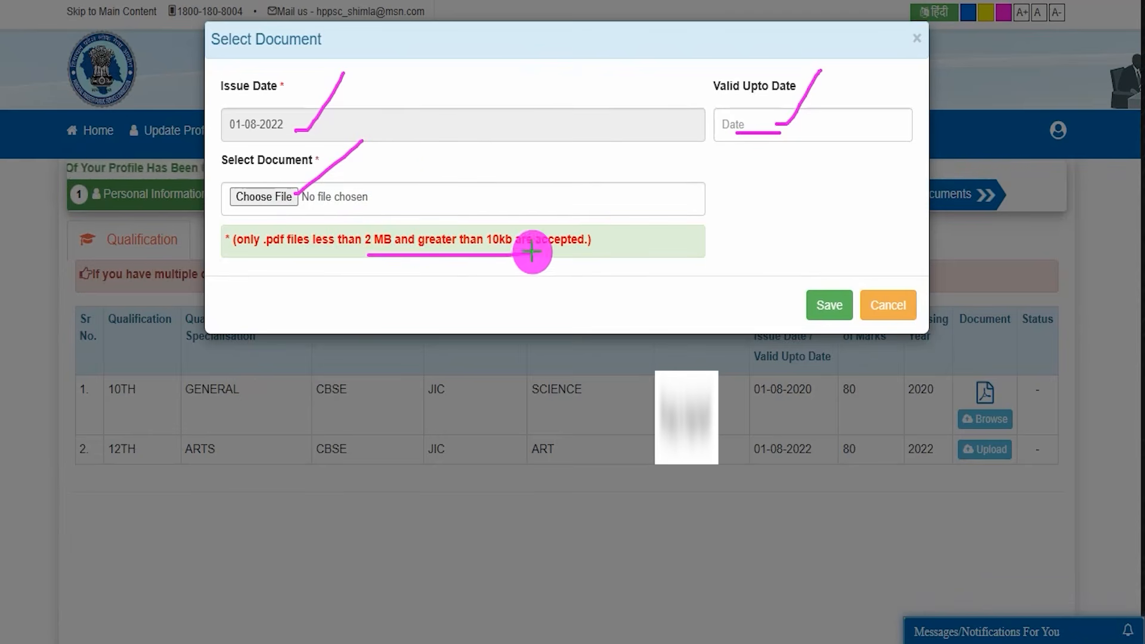
drag(272, 258, 338, 197)
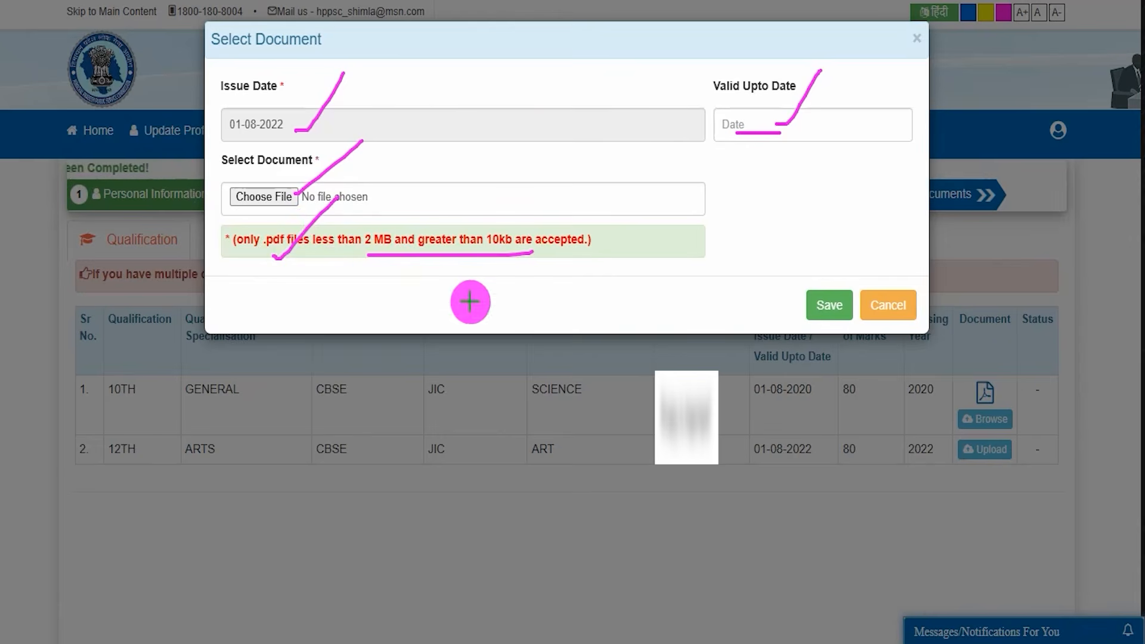
drag(266, 192, 311, 122)
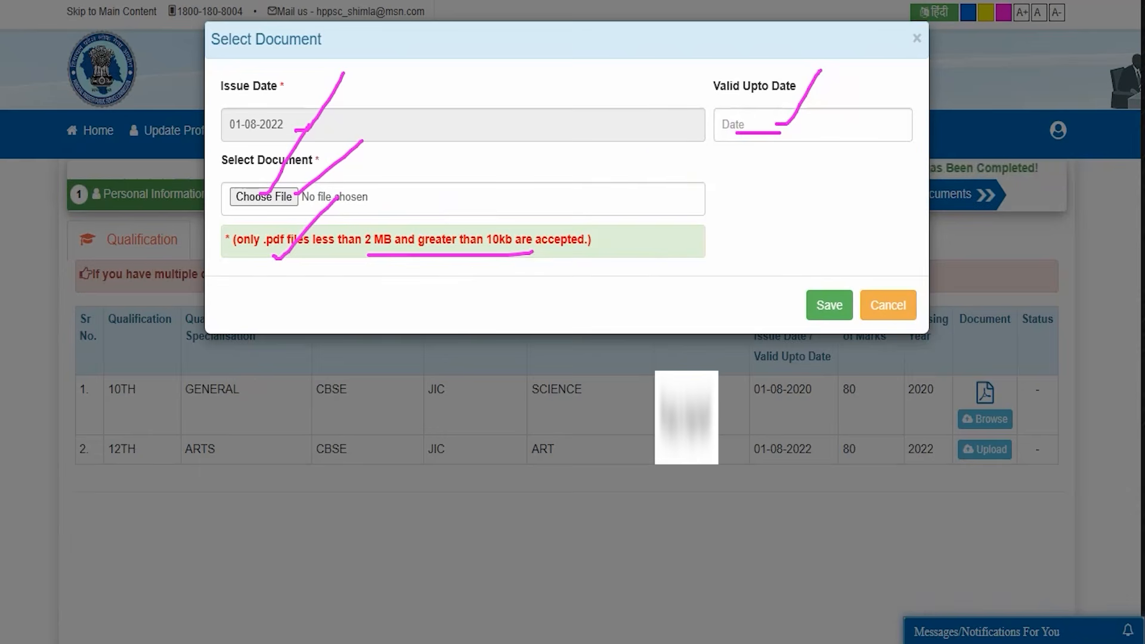
drag(738, 178, 811, 286)
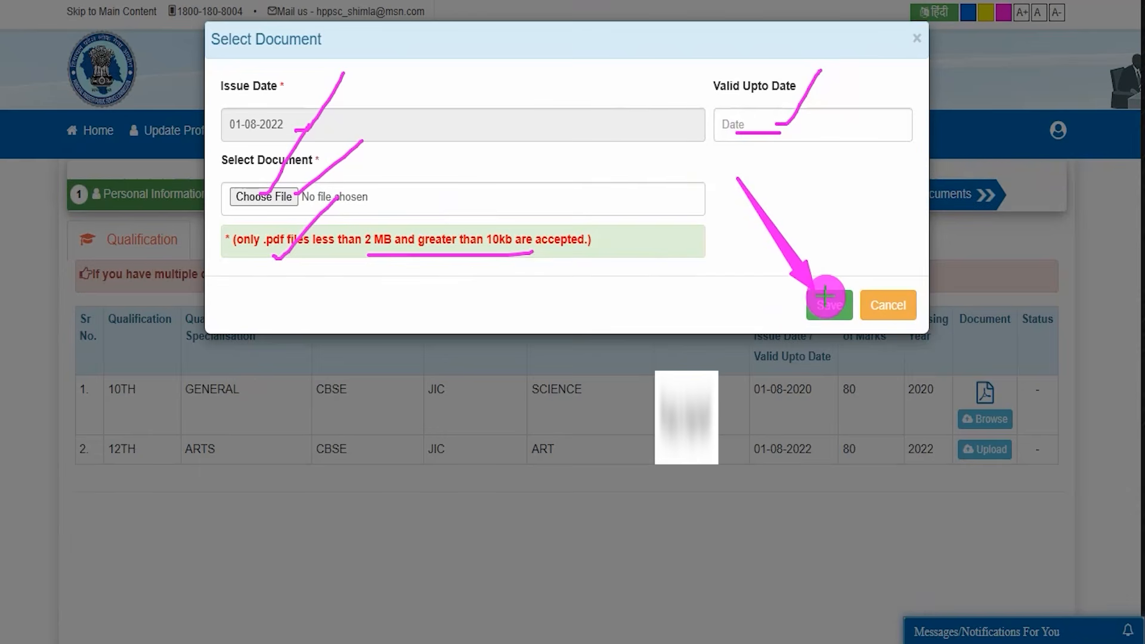
click(826, 295)
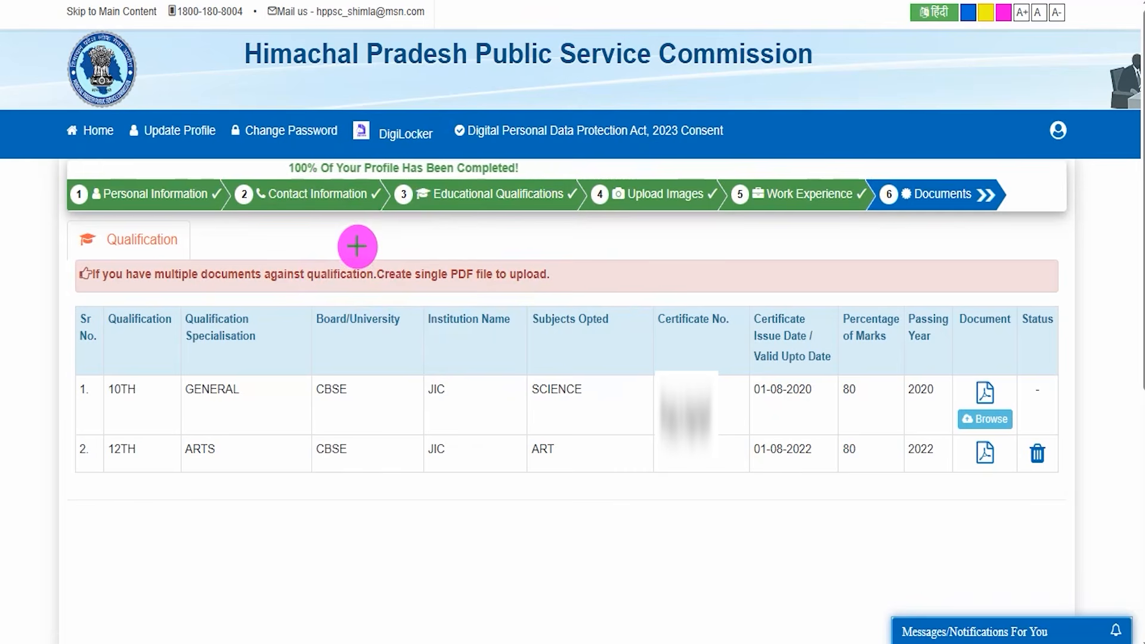
Return to the applicant's home page from the Documents section.
drag(291, 171, 356, 122)
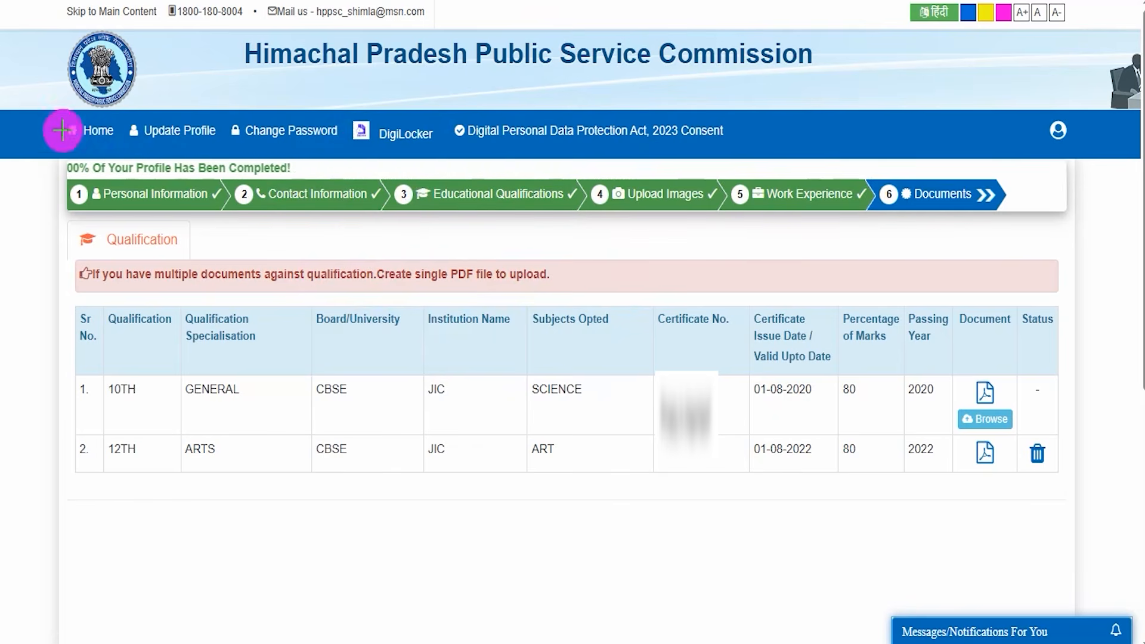
mouse_move(52, 112)
mouse_down()
mouse_move(115, 128)
mouse_move(118, 150)
mouse_up()
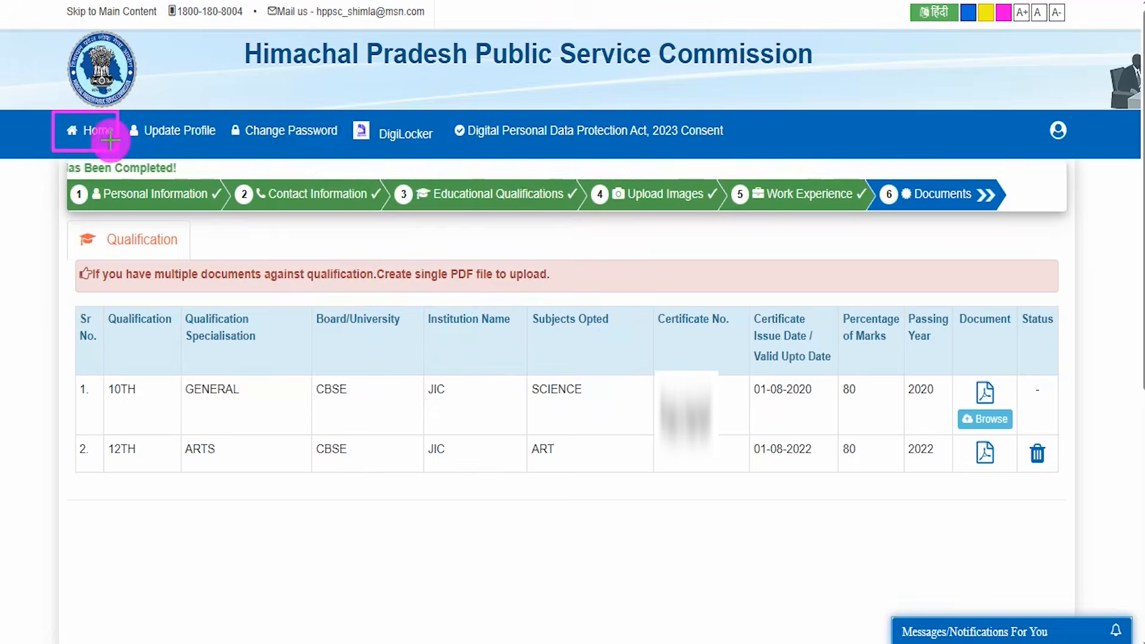
click(111, 140)
Apply for the CONSTABLE MALE post under advertisement 57/7-2026 and proceed past its eligibility condition to the application form.
drag(244, 235, 275, 191)
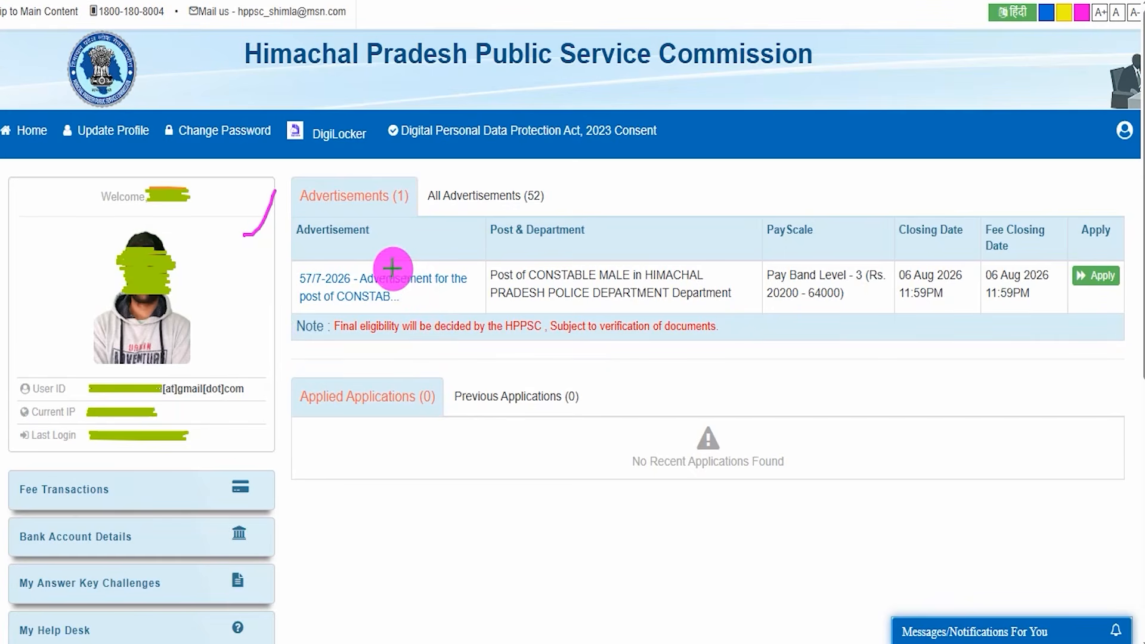
drag(398, 264, 428, 223)
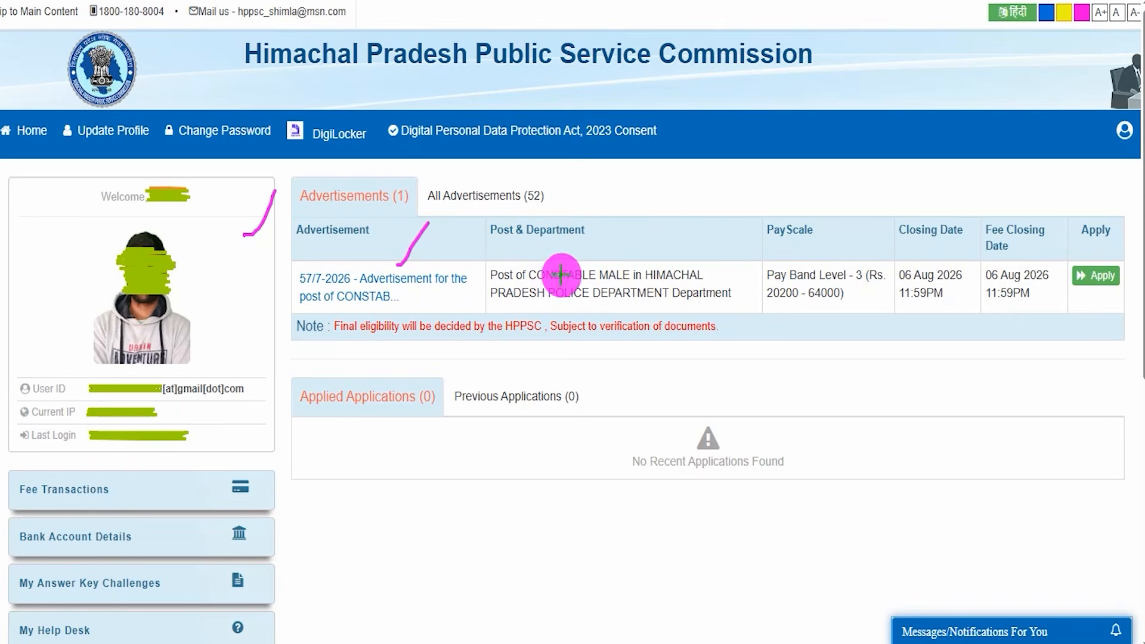
drag(561, 276, 633, 224)
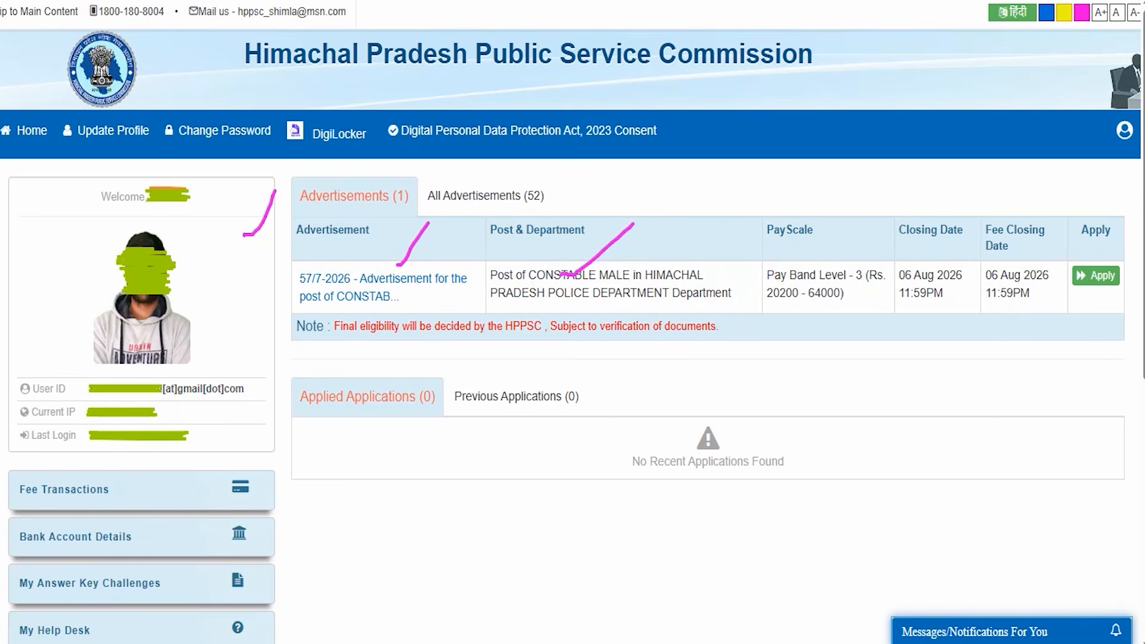
drag(1054, 253, 1100, 261)
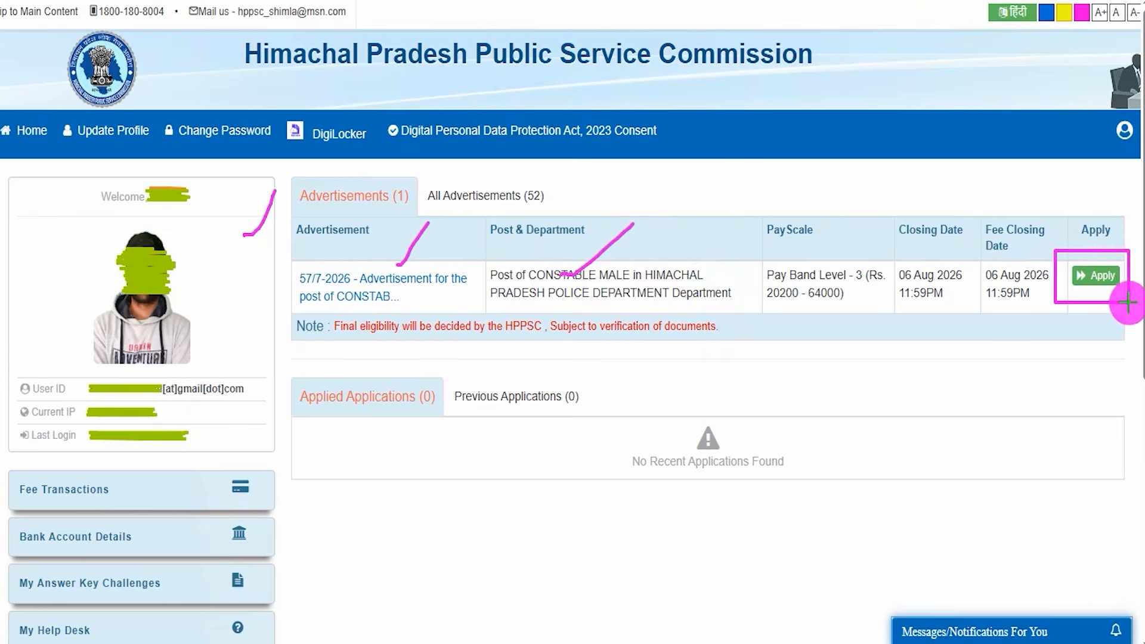
click(1111, 279)
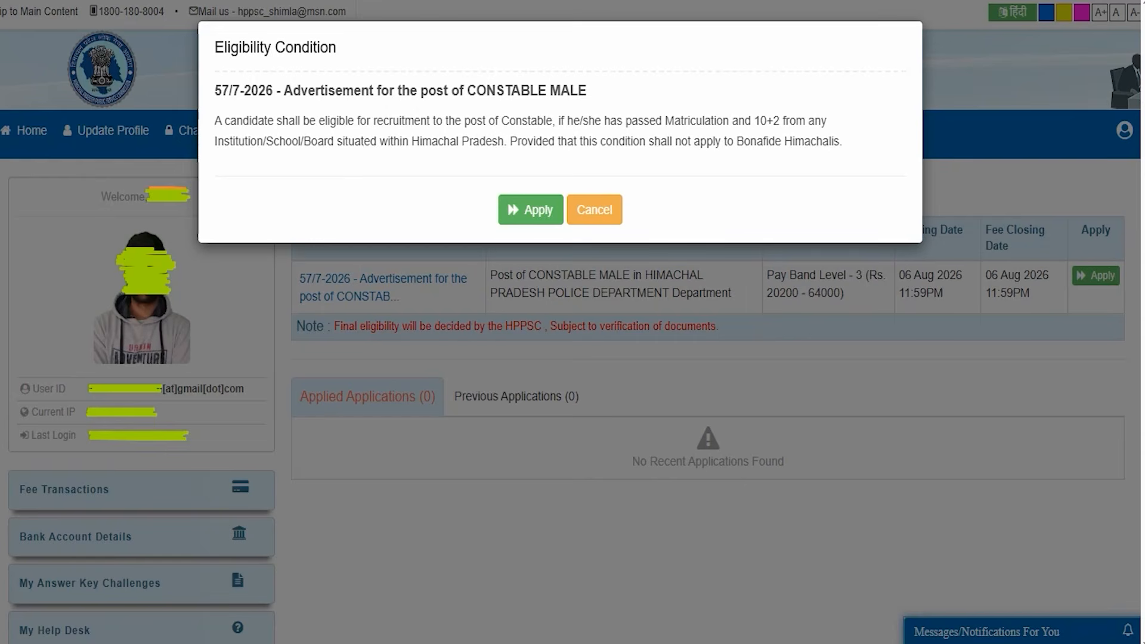
drag(601, 77, 636, 58)
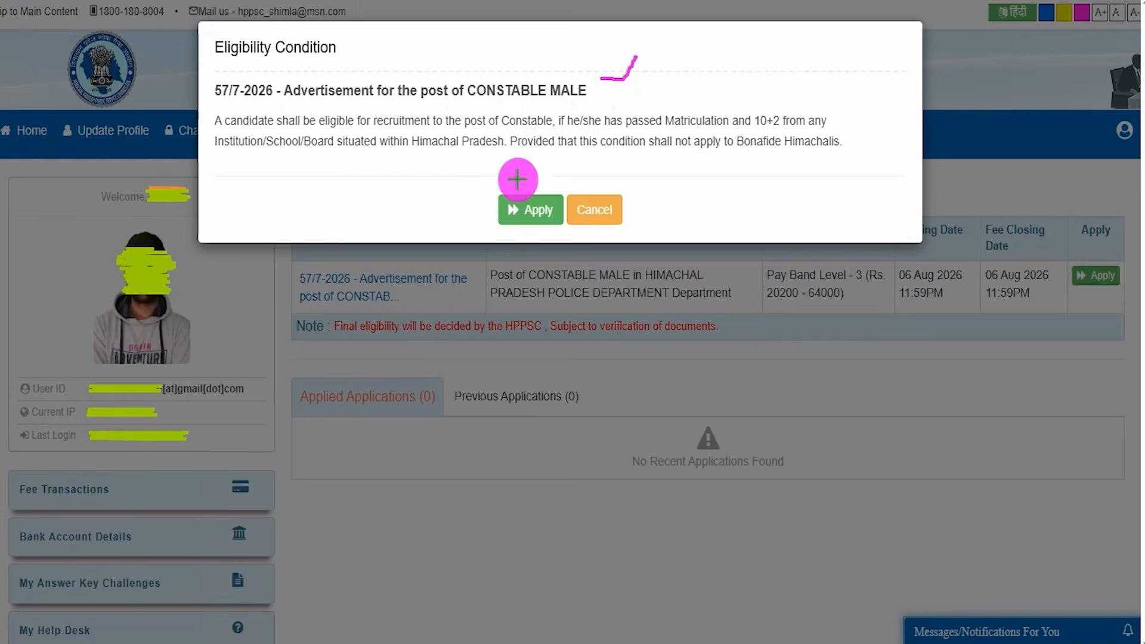
drag(465, 177, 565, 236)
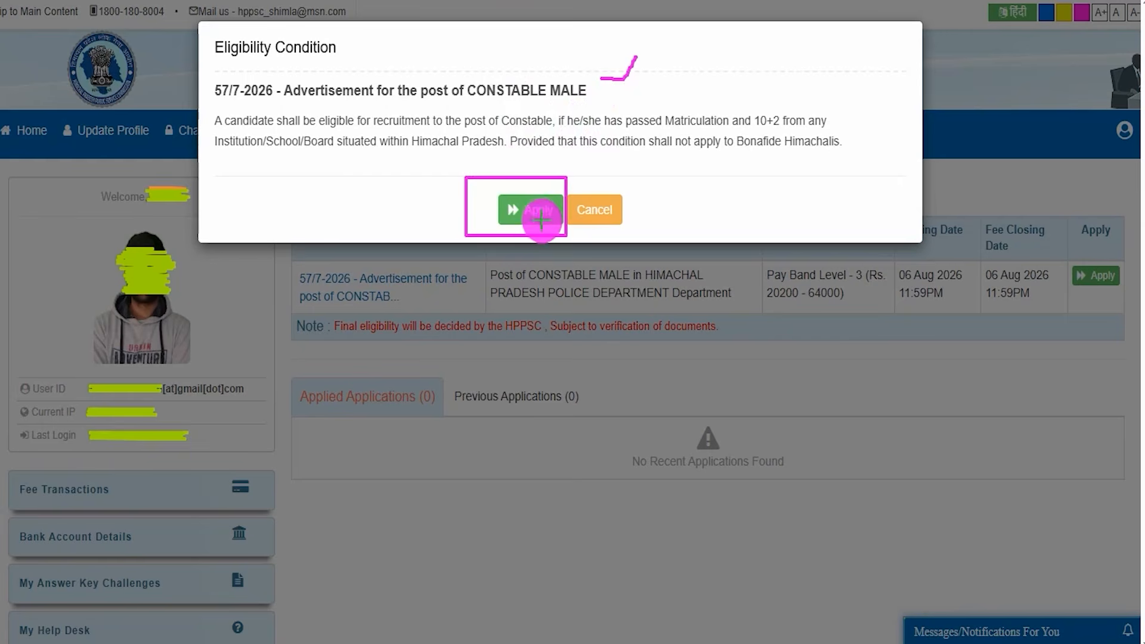
click(532, 213)
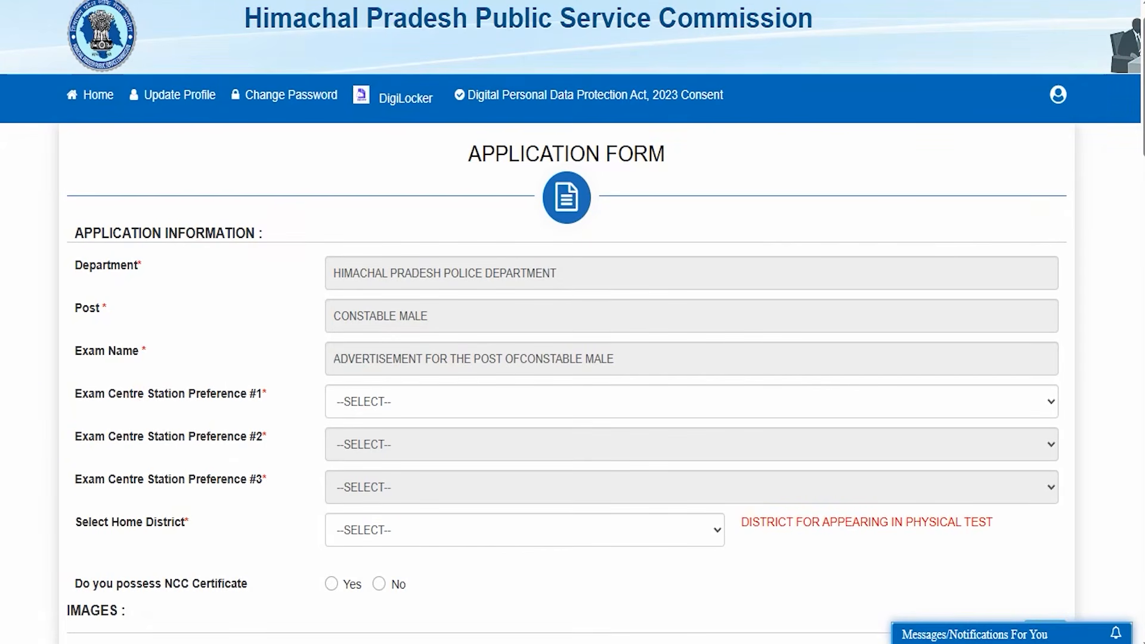
Set the exam centre station preferences to SHIMLA first, MANDI second and SOLAN third.
click(369, 402)
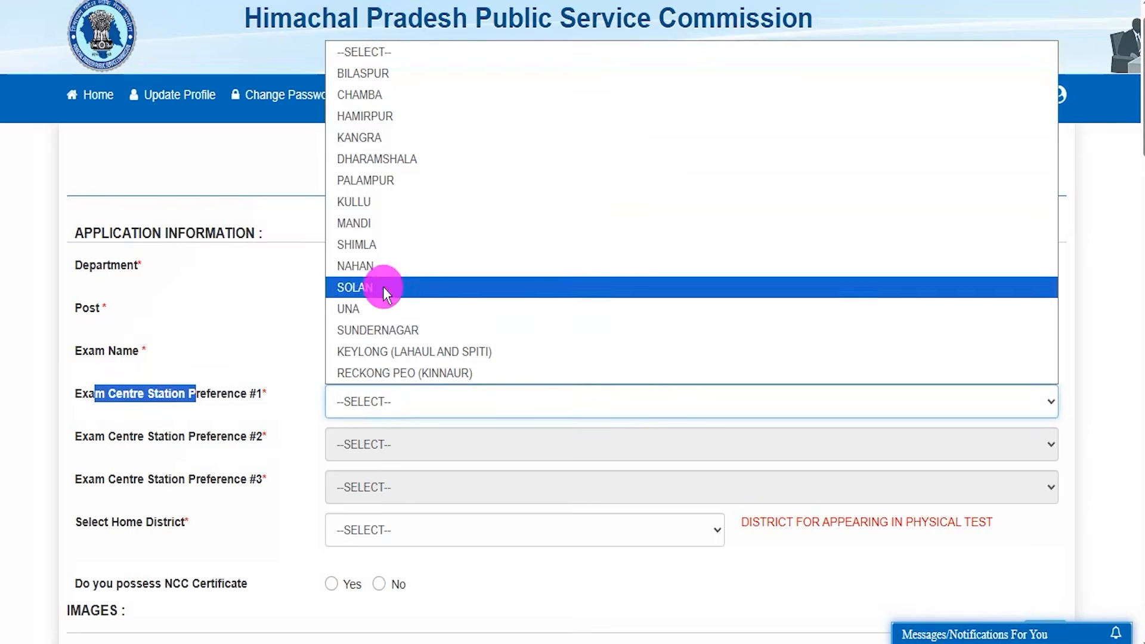
click(381, 246)
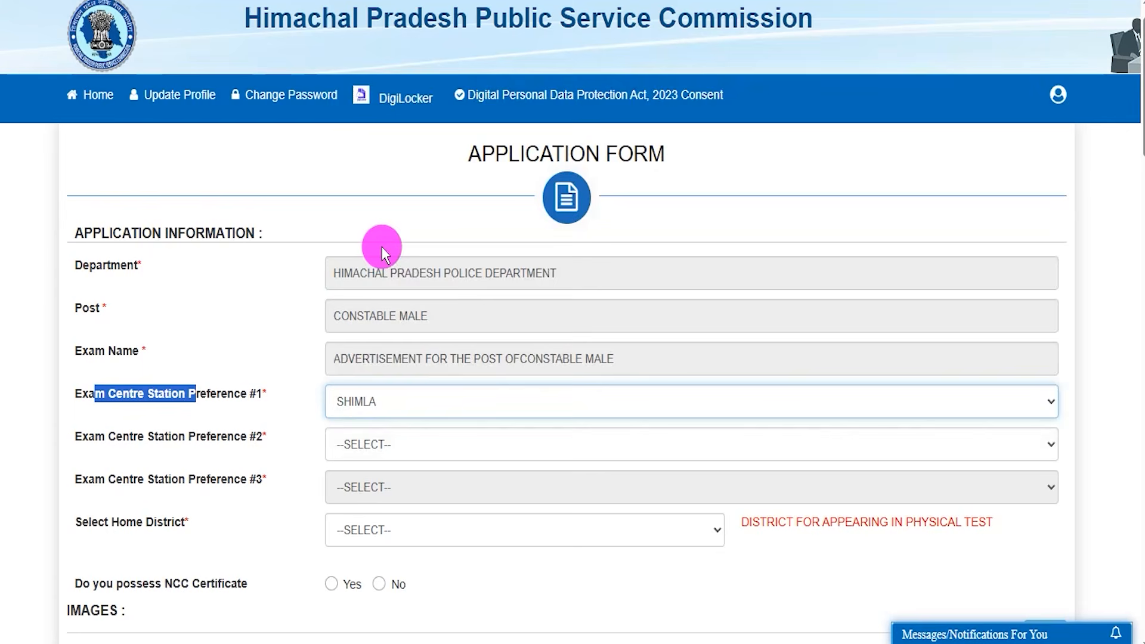
click(357, 441)
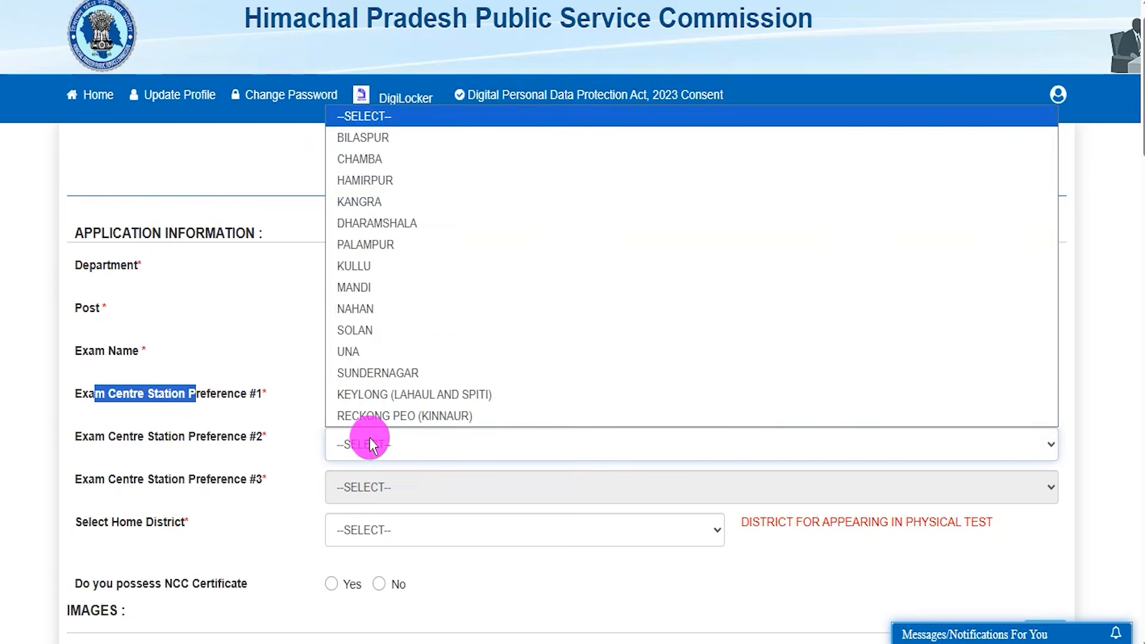
click(364, 287)
click(373, 487)
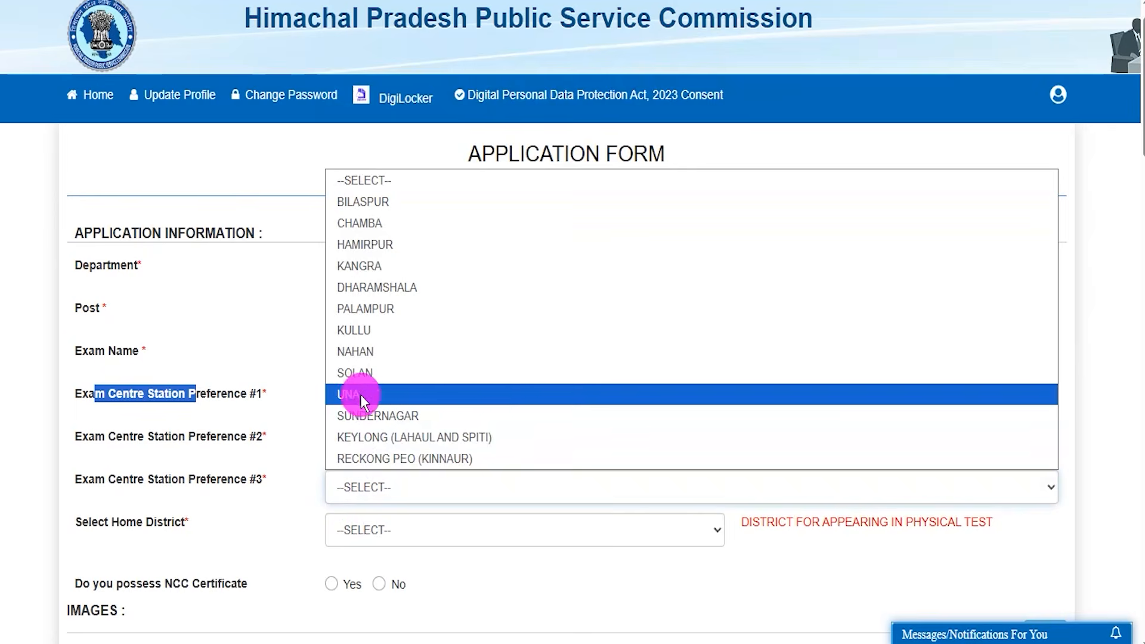
click(363, 375)
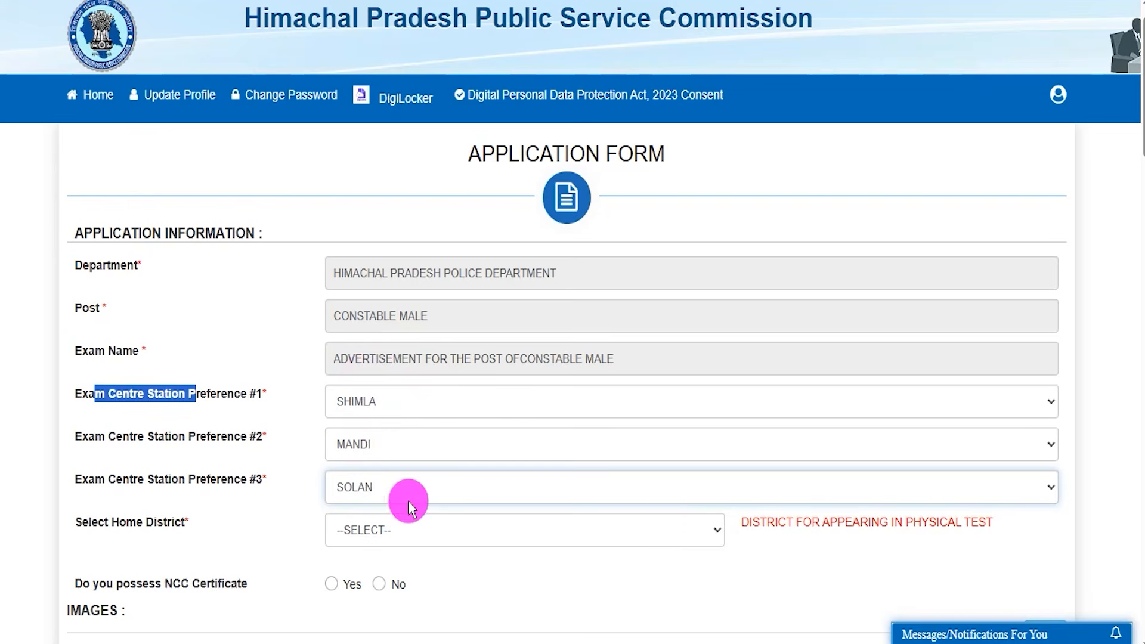
Set the home district for the physical test to KINNAUR and answer No to possessing an NCC certificate.
drag(174, 523, 126, 523)
click(389, 530)
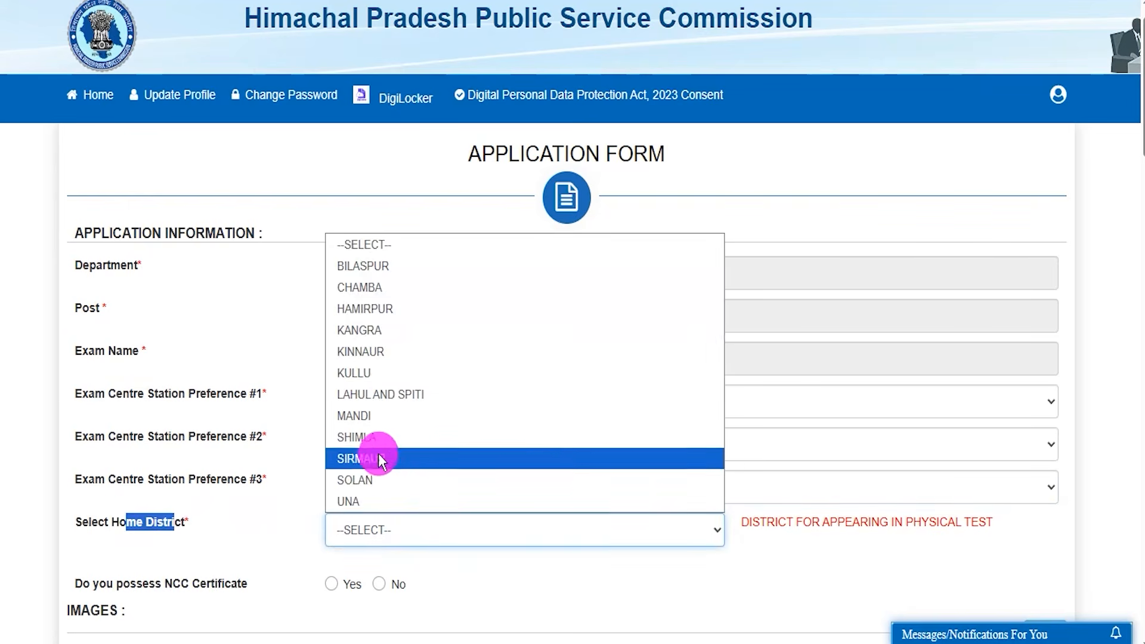
click(359, 353)
drag(83, 582, 202, 585)
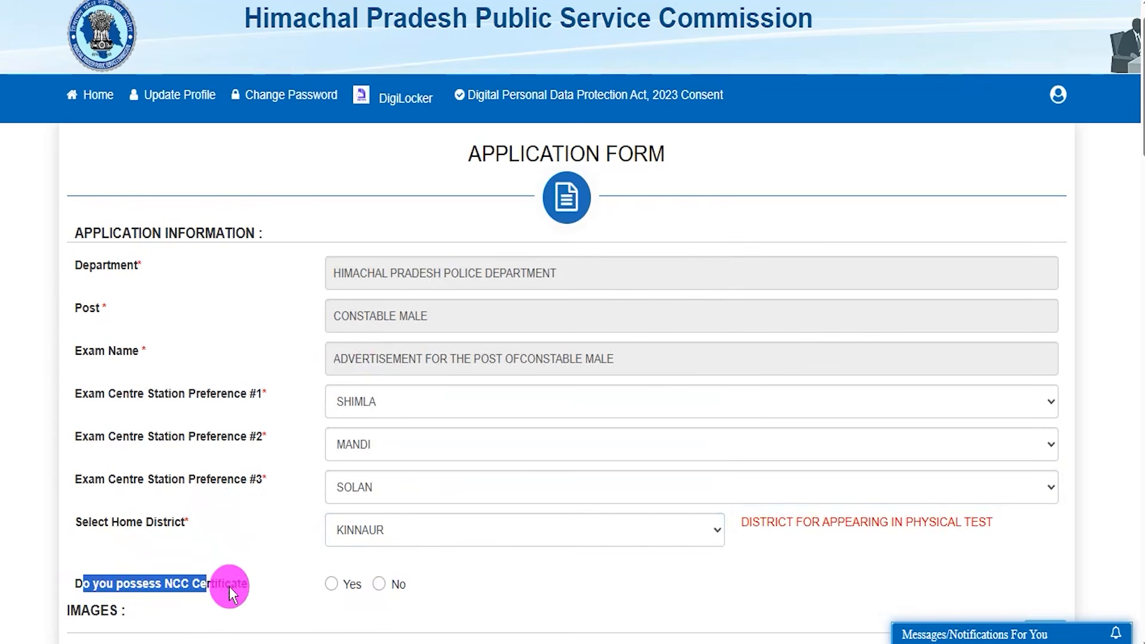
click(378, 585)
Examine the Images section with its live photo capture option and the applicant details under Personal Information.
scroll(378, 585, down, 5)
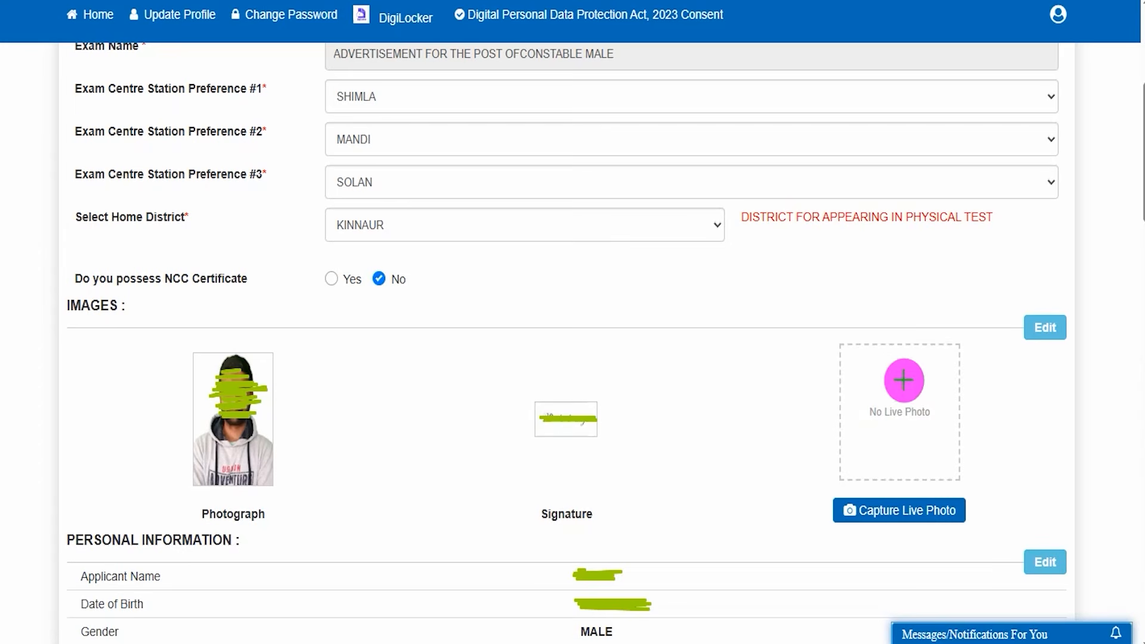
drag(915, 341, 972, 270)
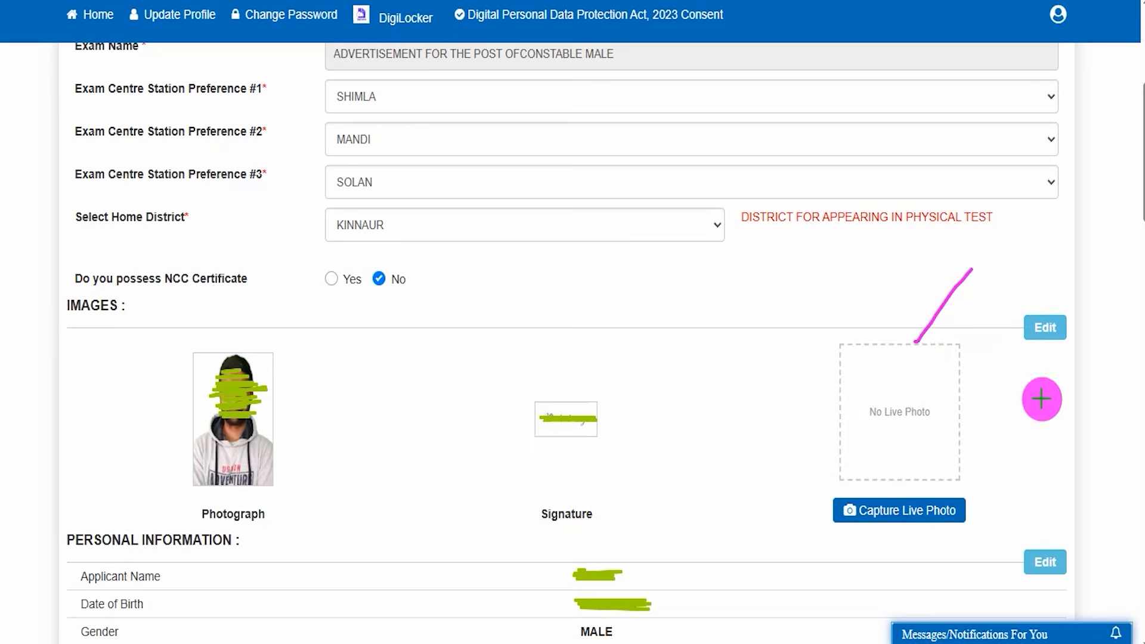
drag(966, 511, 1009, 435)
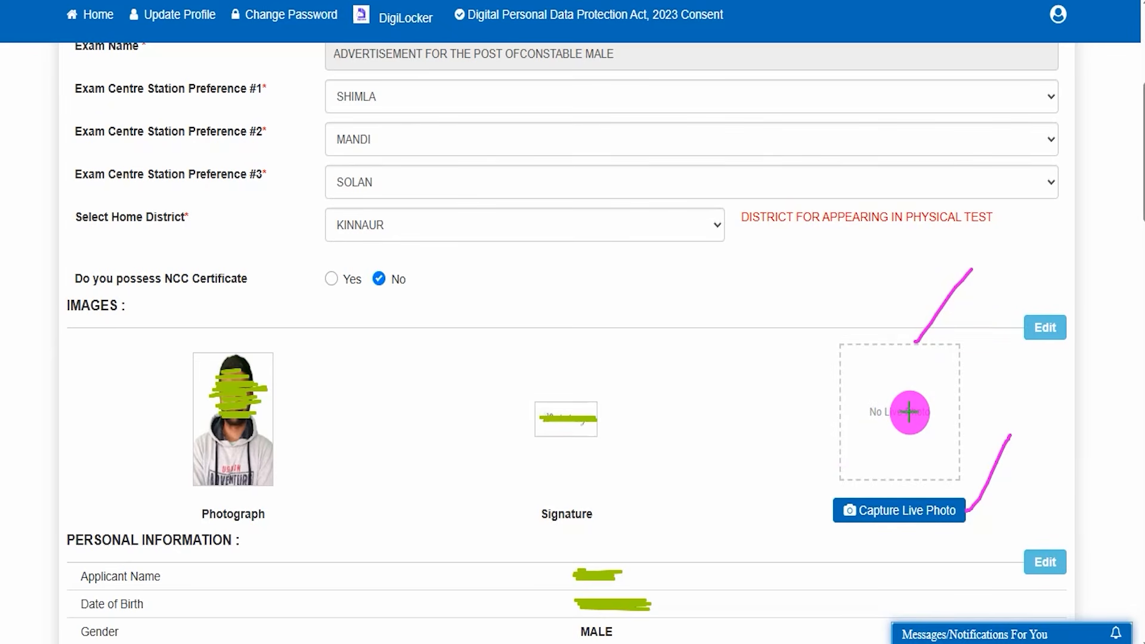
drag(942, 415, 993, 372)
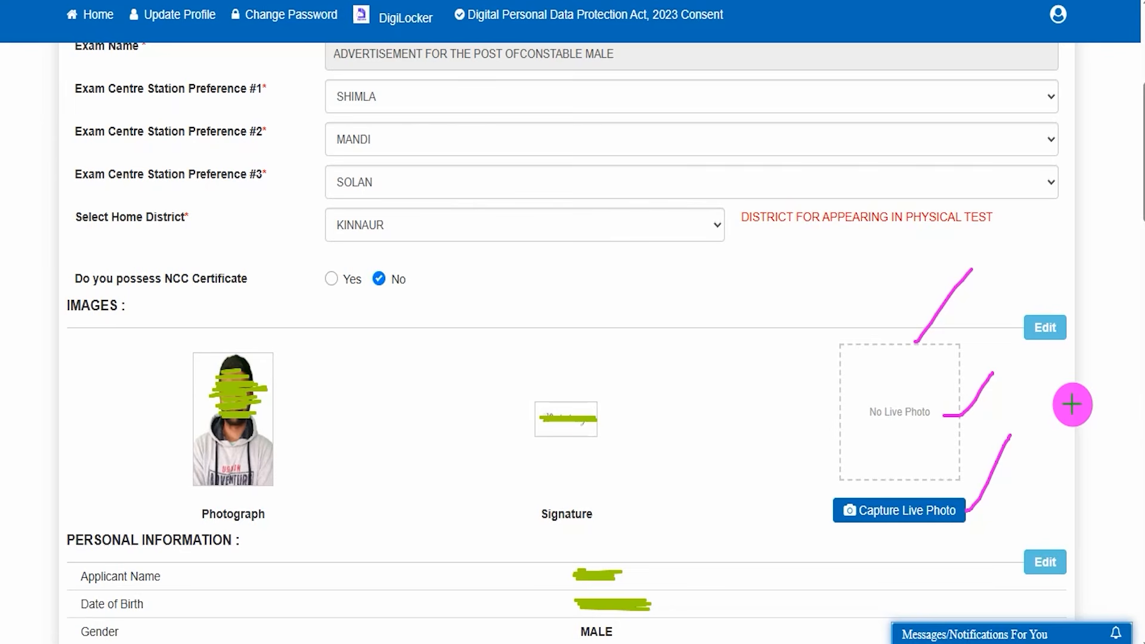
drag(951, 442, 973, 425)
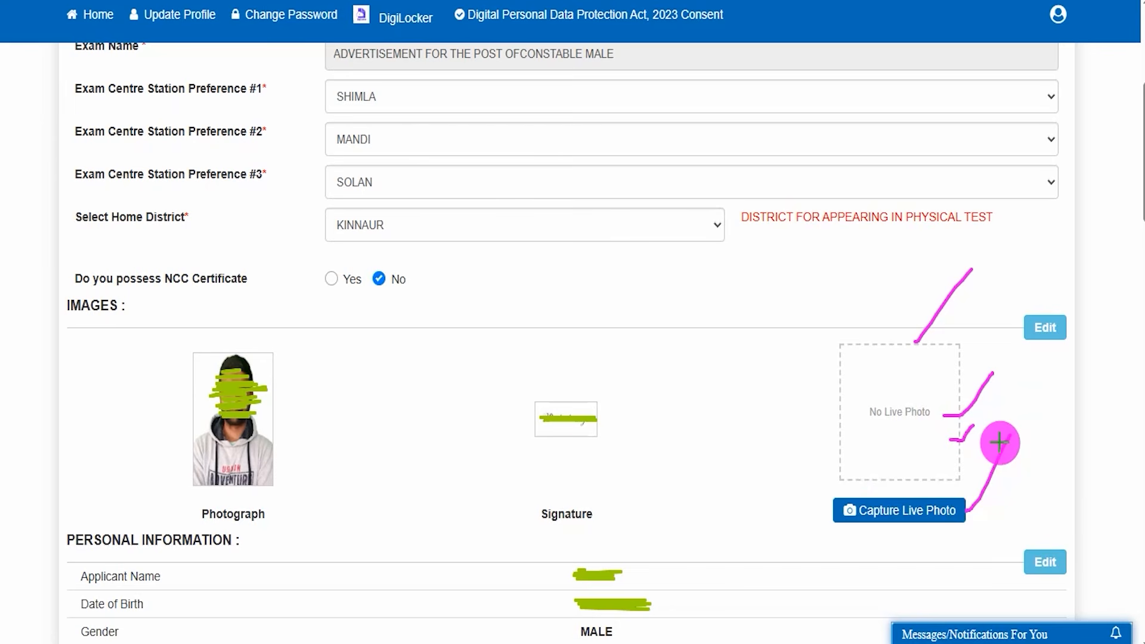
drag(1000, 442, 1010, 435)
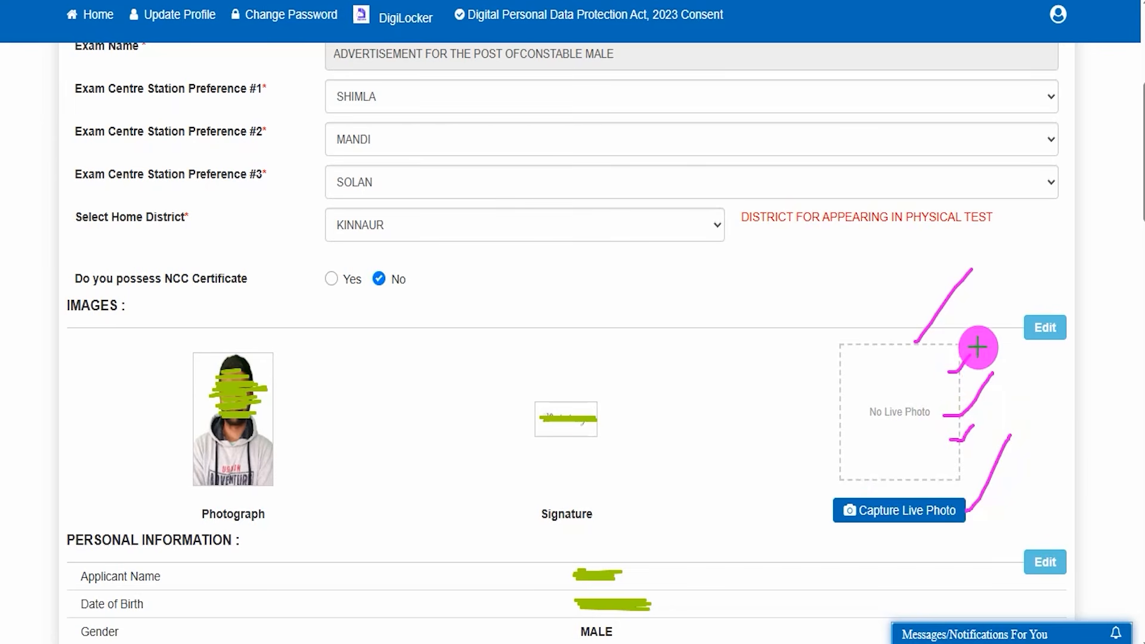
drag(968, 516, 1041, 482)
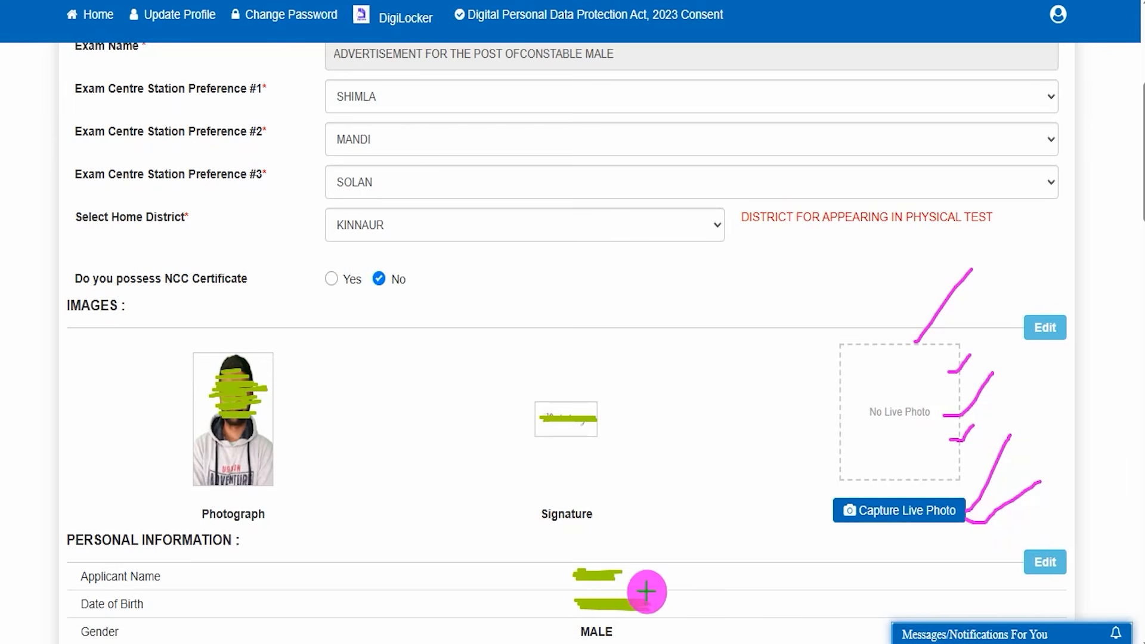
drag(644, 583, 676, 548)
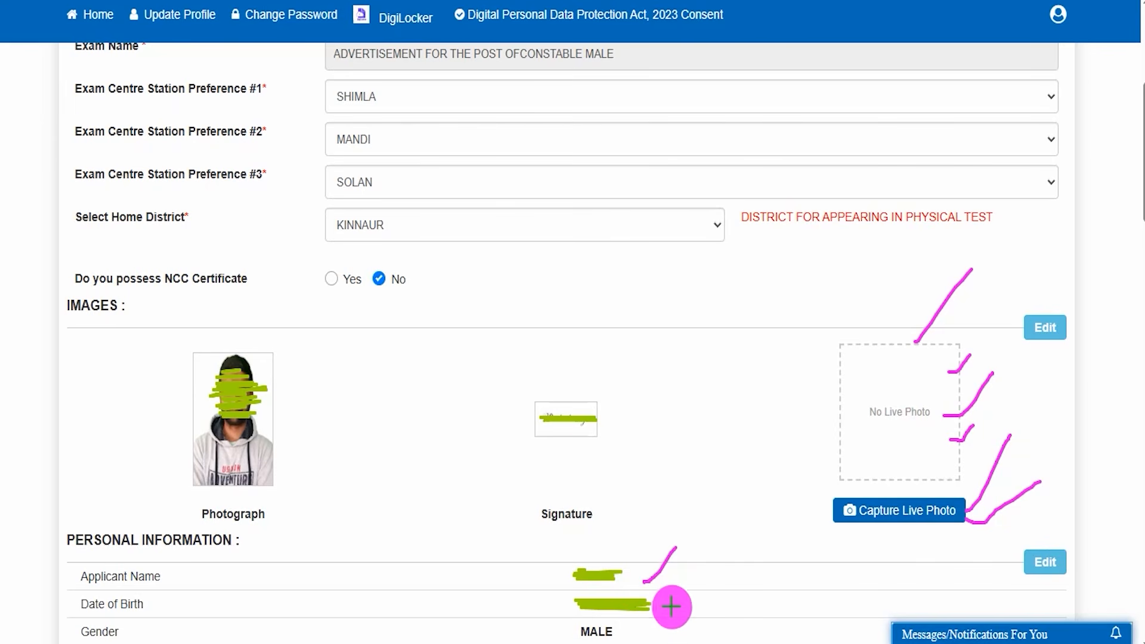
drag(672, 606, 695, 585)
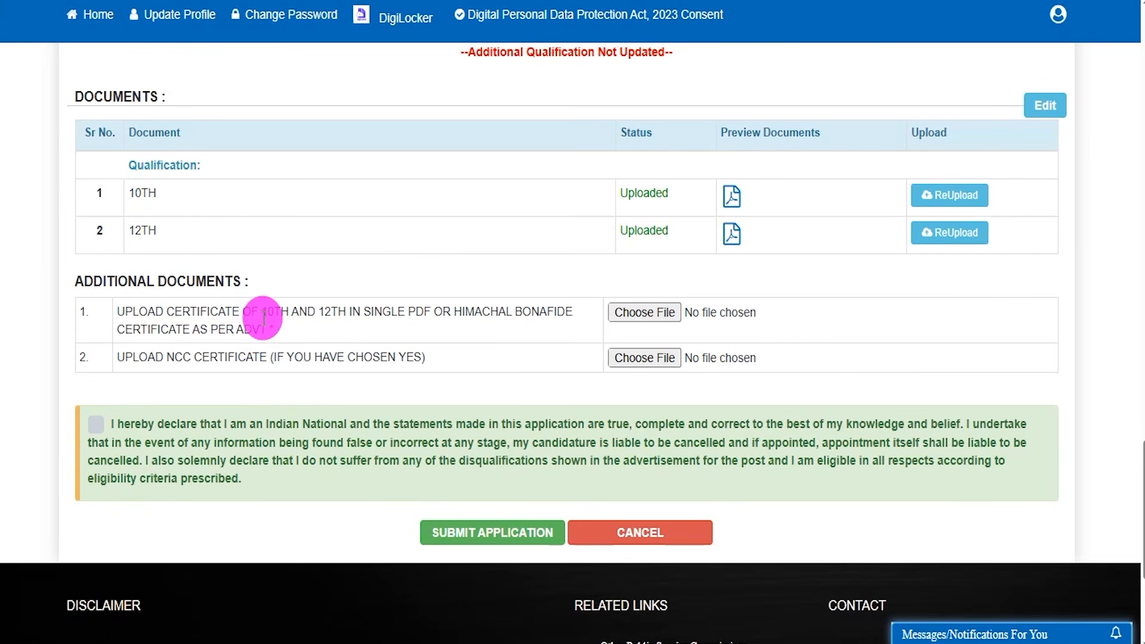
Examine the additional document requirements for the 10th and 12th or Himachal bonafide certificate and the NCC certificate.
drag(267, 319, 391, 315)
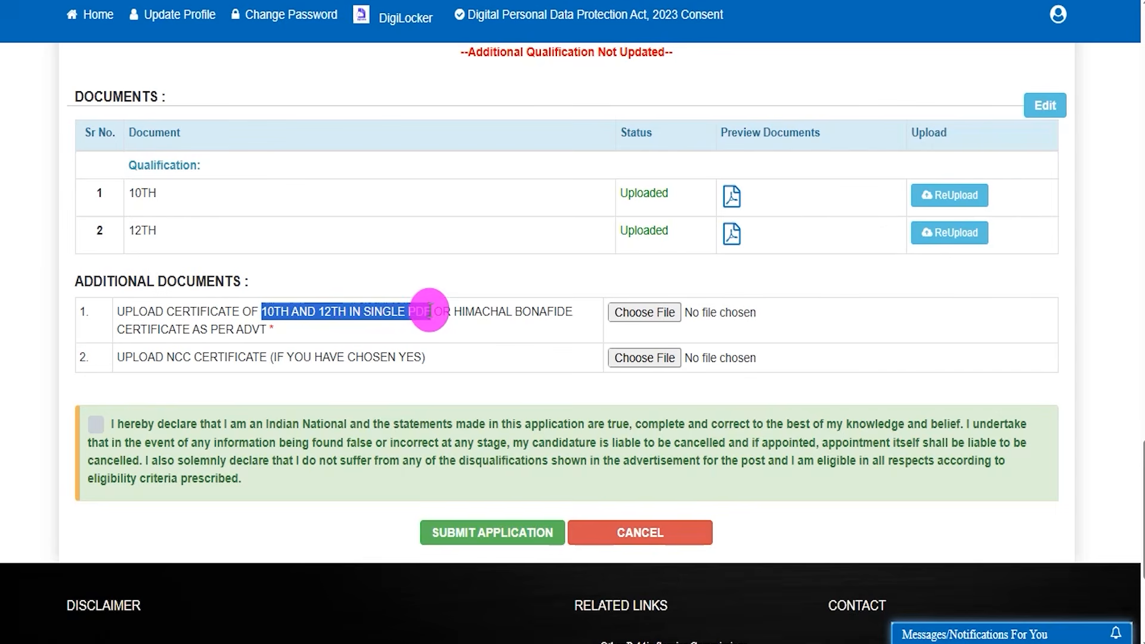
drag(457, 306, 534, 305)
drag(134, 324, 169, 323)
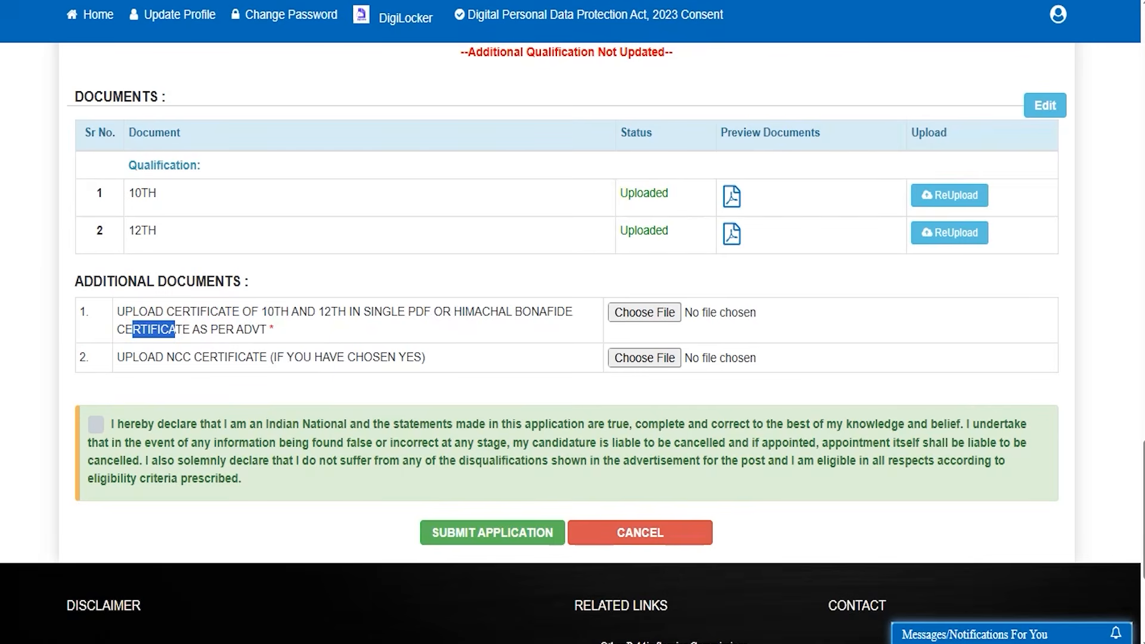
drag(684, 308, 722, 272)
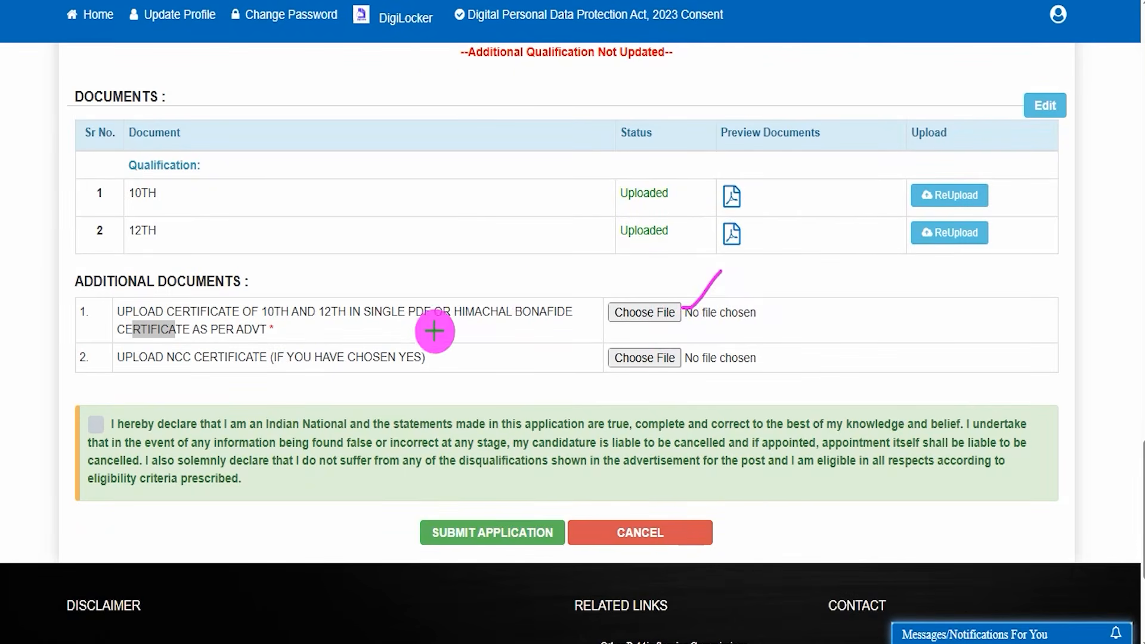
drag(327, 322, 378, 256)
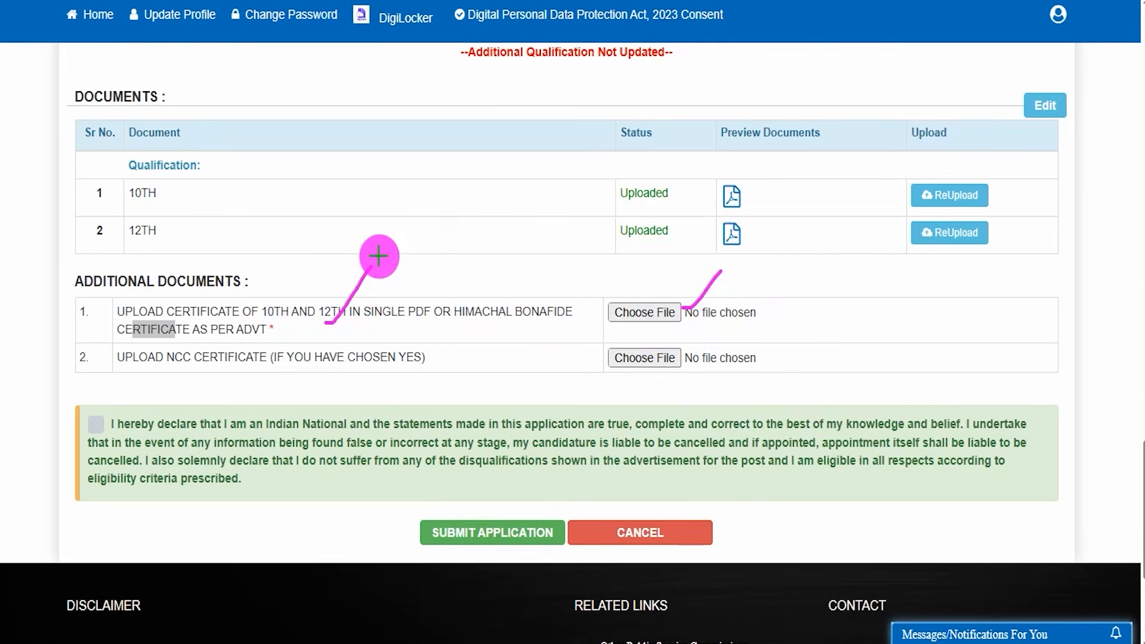
drag(167, 380, 225, 379)
drag(682, 357, 774, 297)
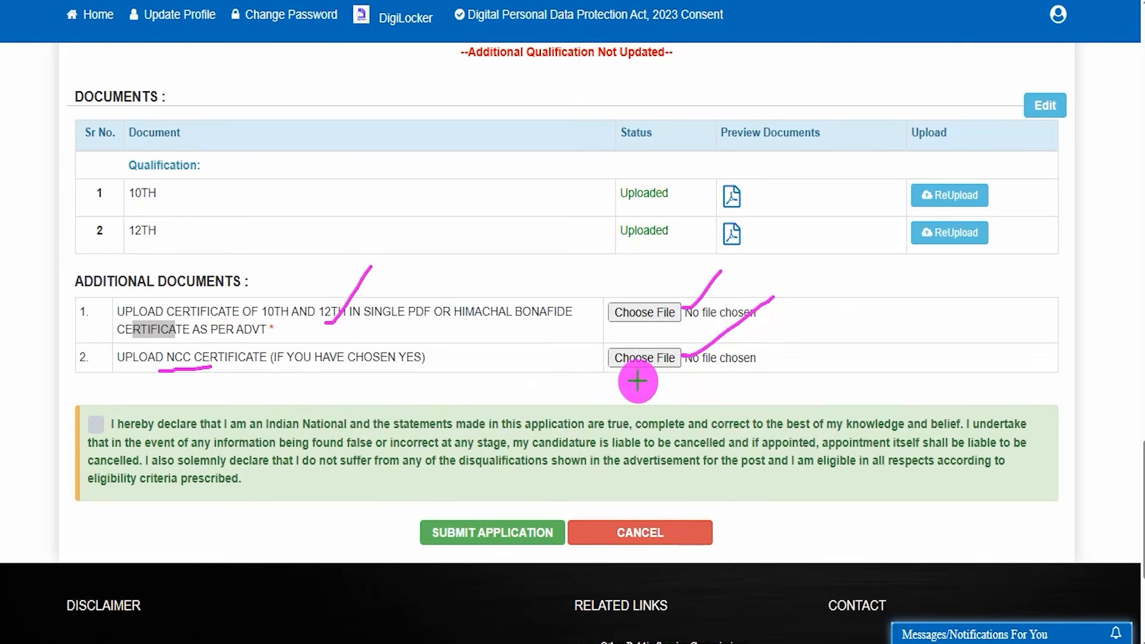
drag(603, 373, 666, 373)
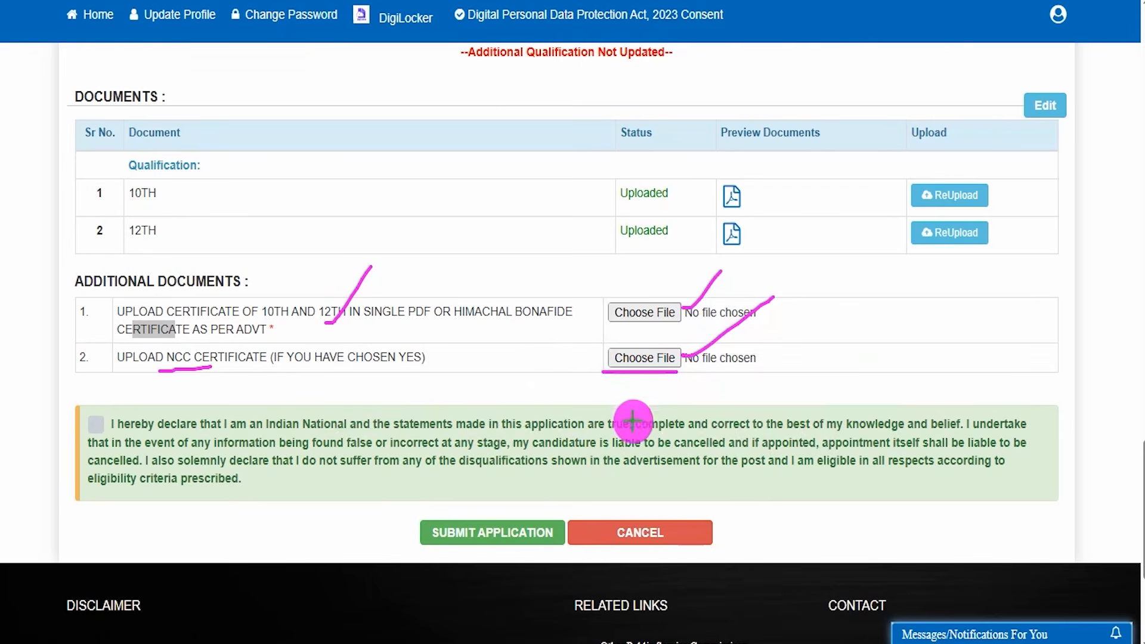
drag(336, 367, 386, 368)
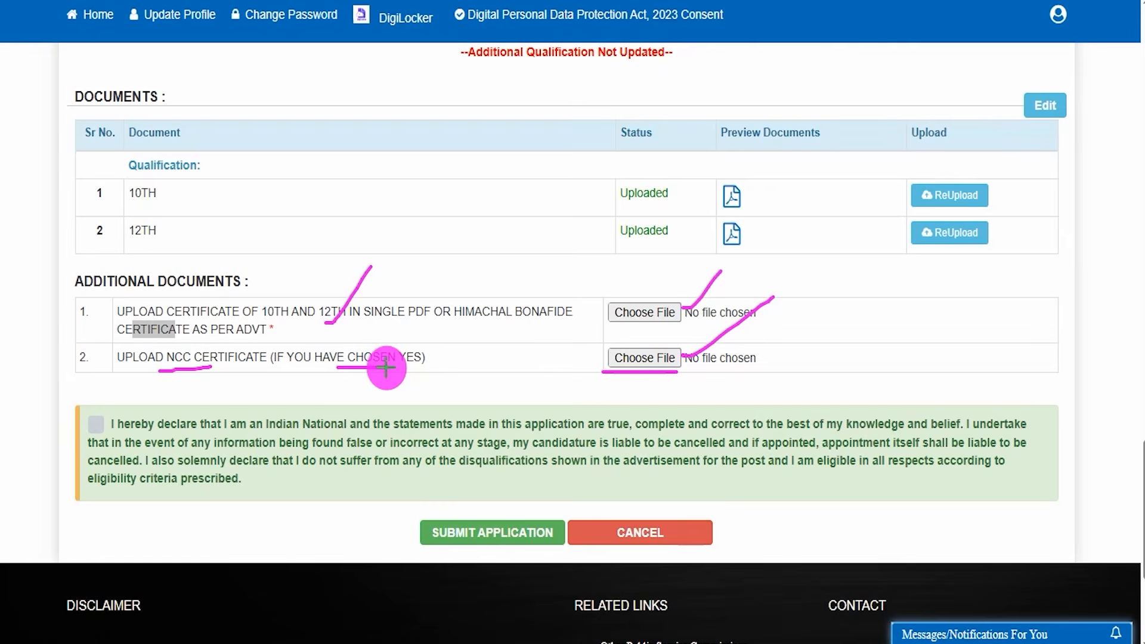
key(Escape)
click(404, 389)
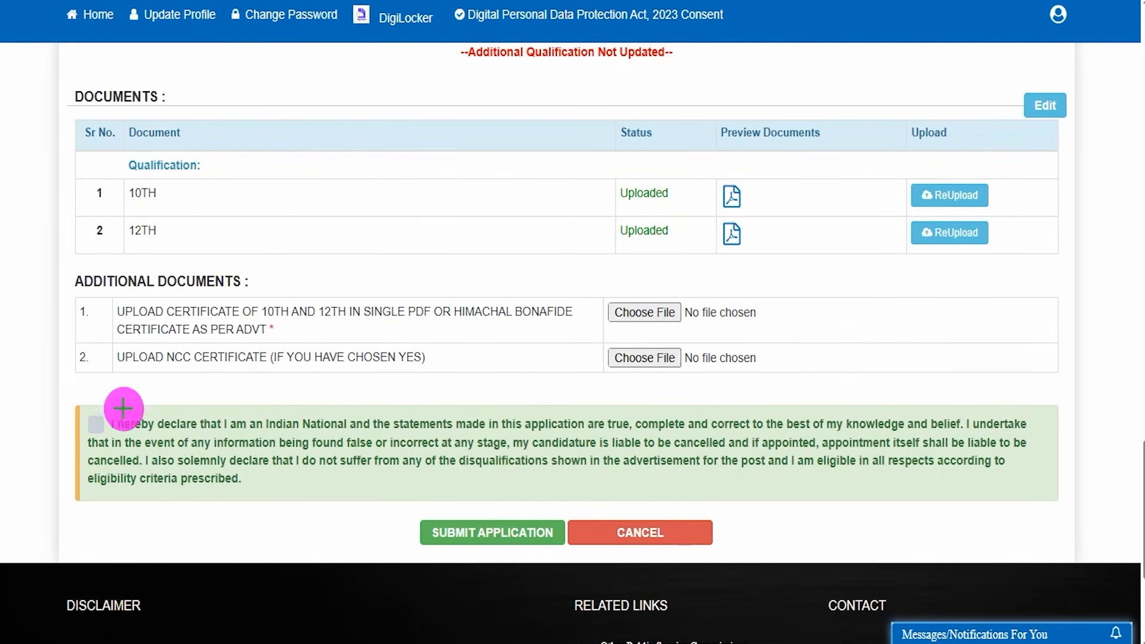
Accept the declaration and submit the application to proceed to the fee payment.
drag(98, 425, 145, 377)
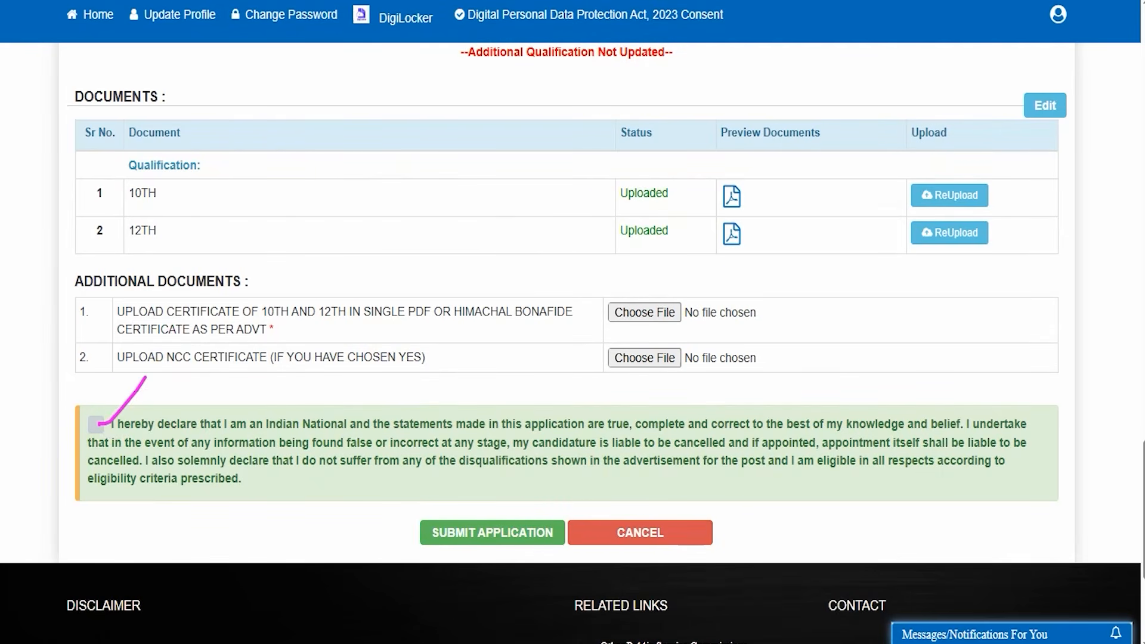
drag(246, 532, 413, 530)
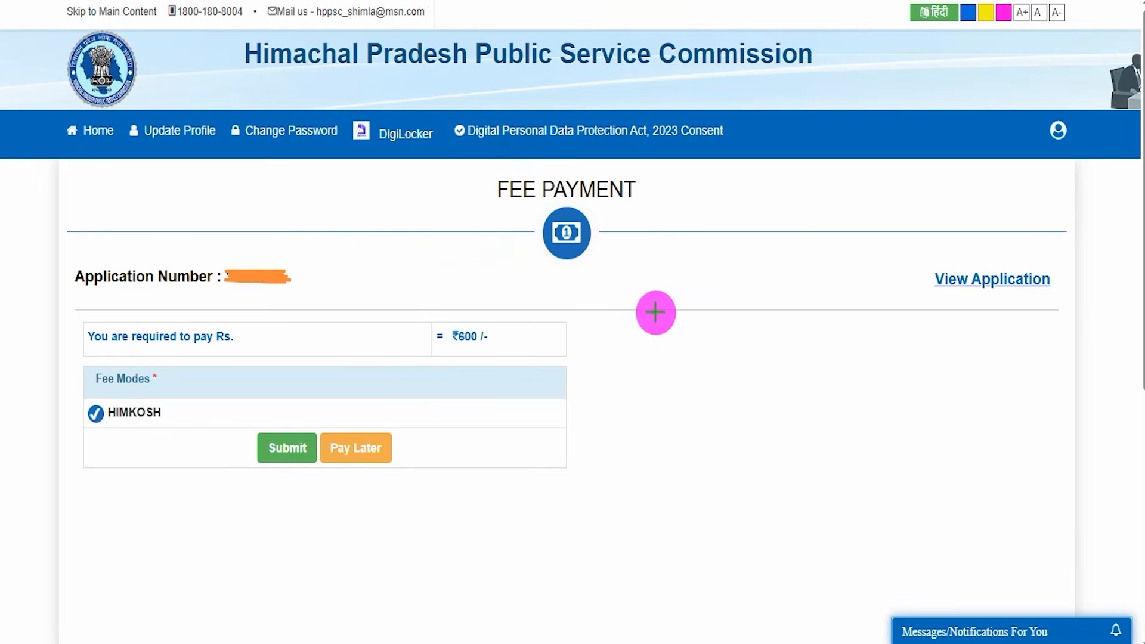
Review the application number and required fee, and submit the fee payment with HIMKOSH as the fee mode.
drag(344, 209, 384, 172)
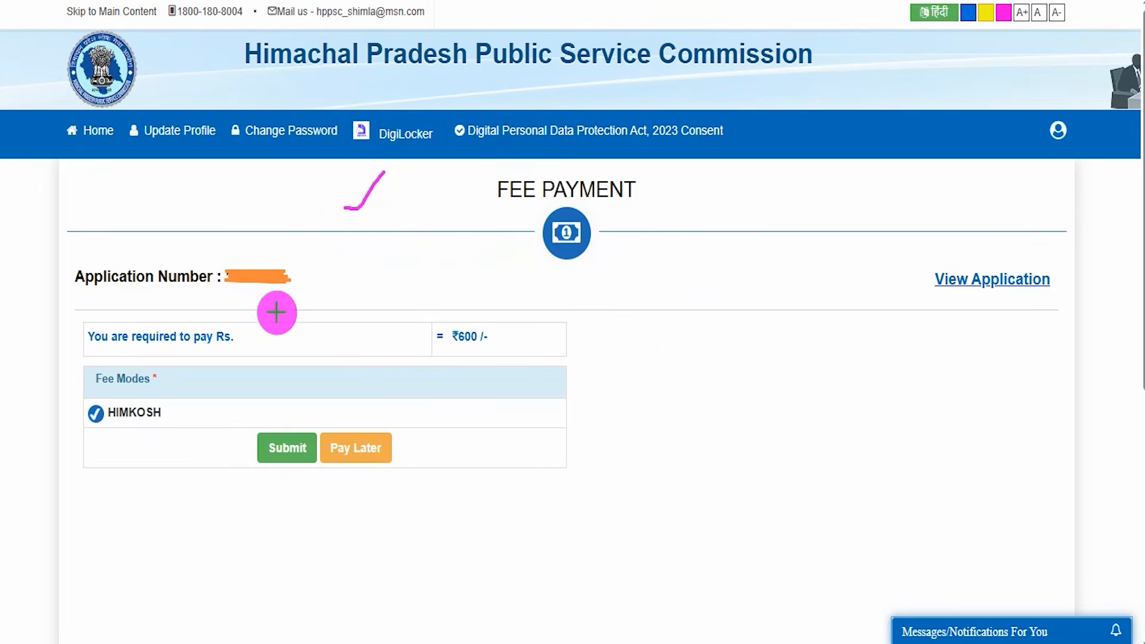
mouse_move(204, 239)
mouse_down()
mouse_move(312, 302)
mouse_move(374, 228)
mouse_up()
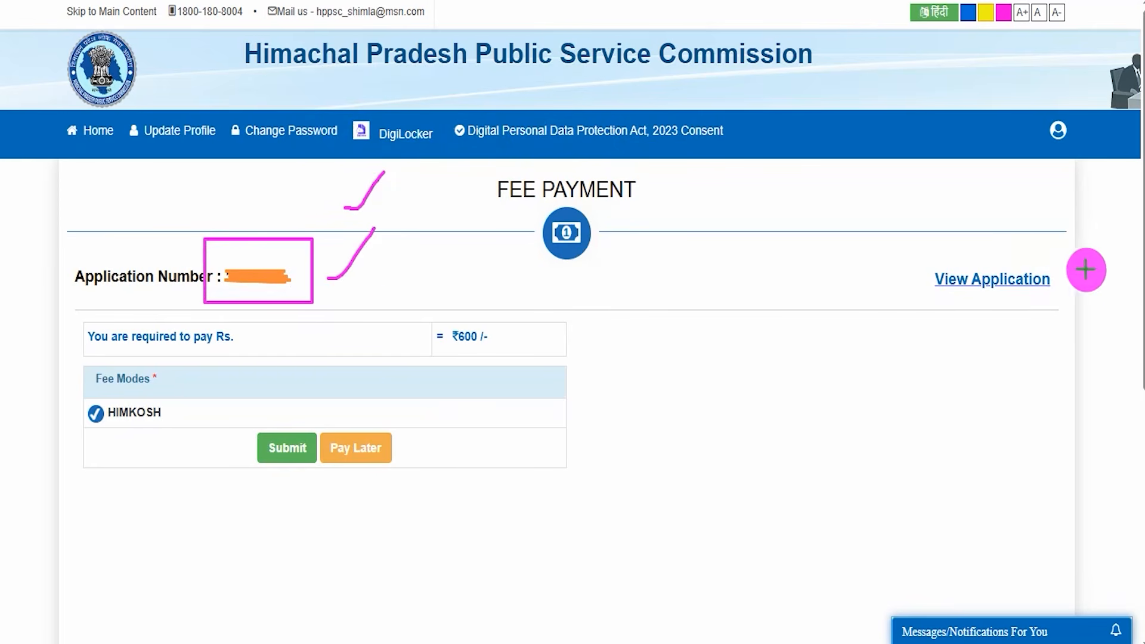
drag(889, 248, 1075, 307)
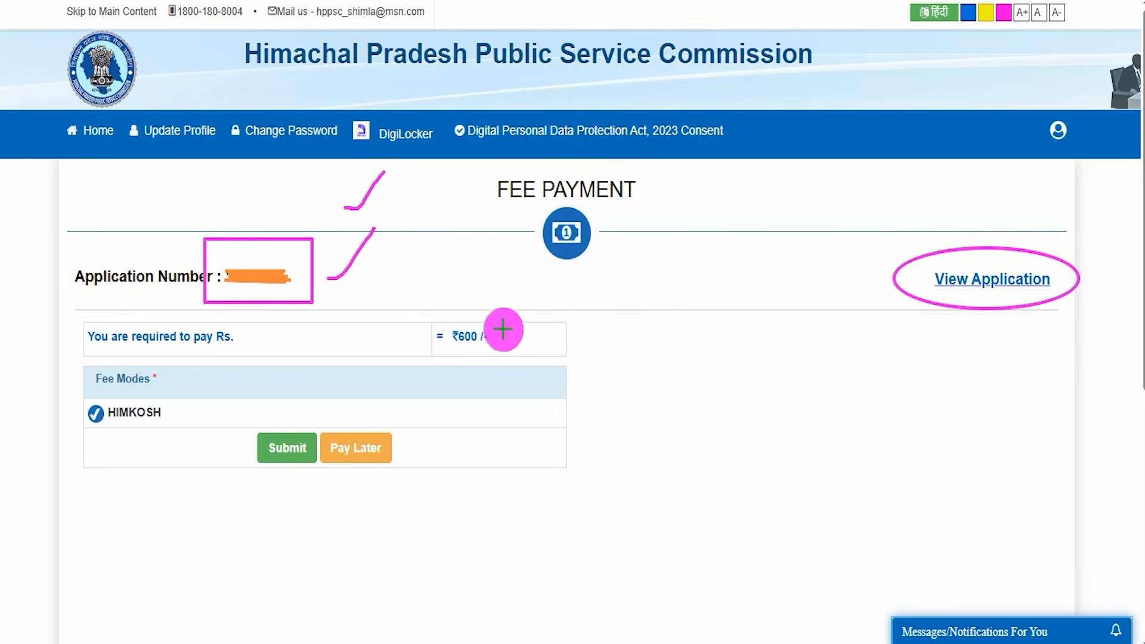
drag(498, 337, 506, 338)
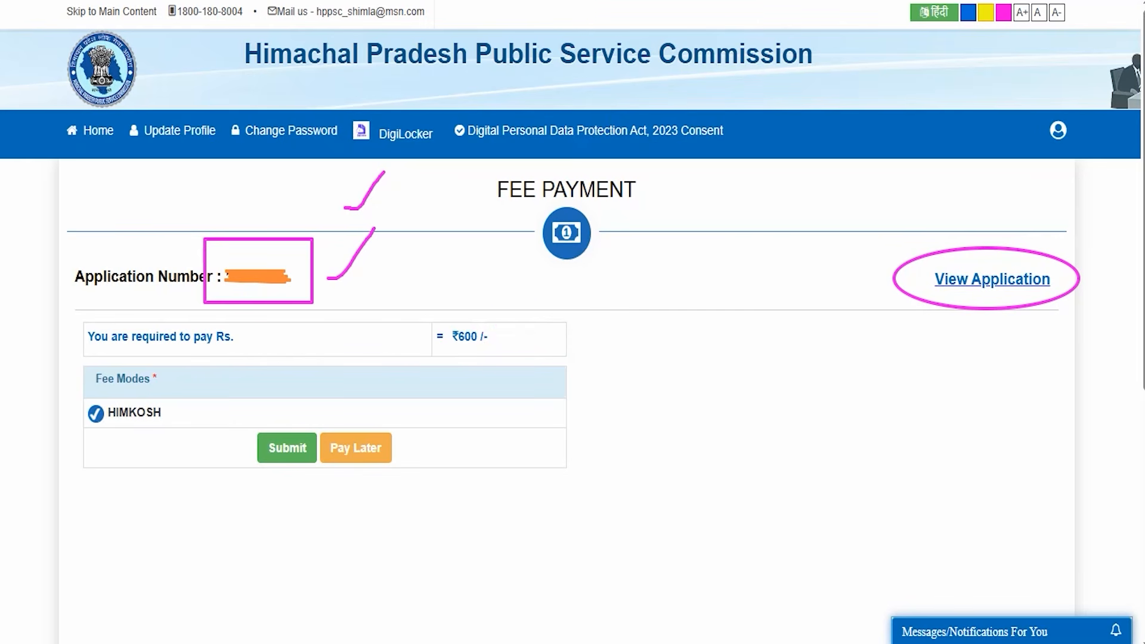
drag(494, 340, 516, 301)
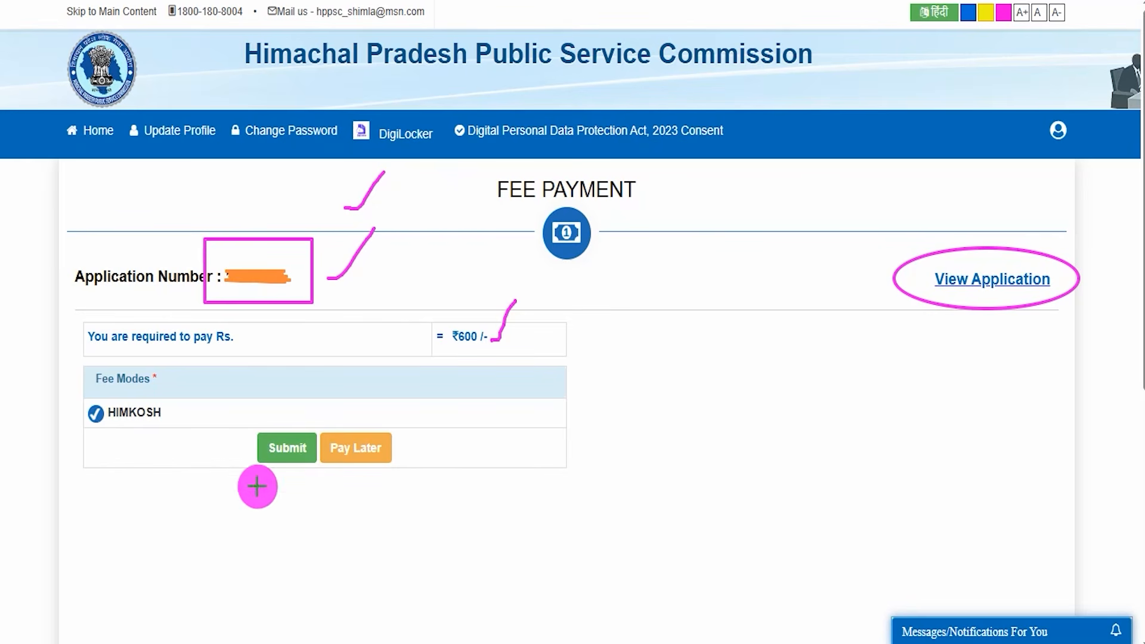
mouse_move(135, 522)
mouse_down()
mouse_move(217, 466)
mouse_move(275, 451)
mouse_up()
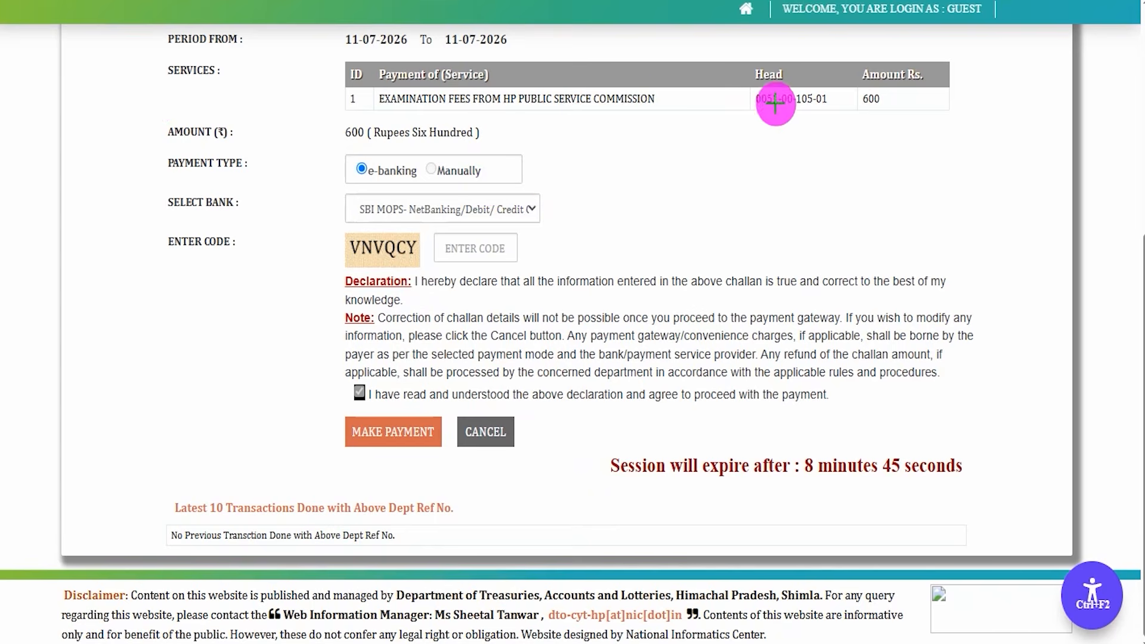
Choose SBI MOPS as the bank for the e-banking payment of the examination fee and proceed to make the payment.
drag(661, 101, 701, 61)
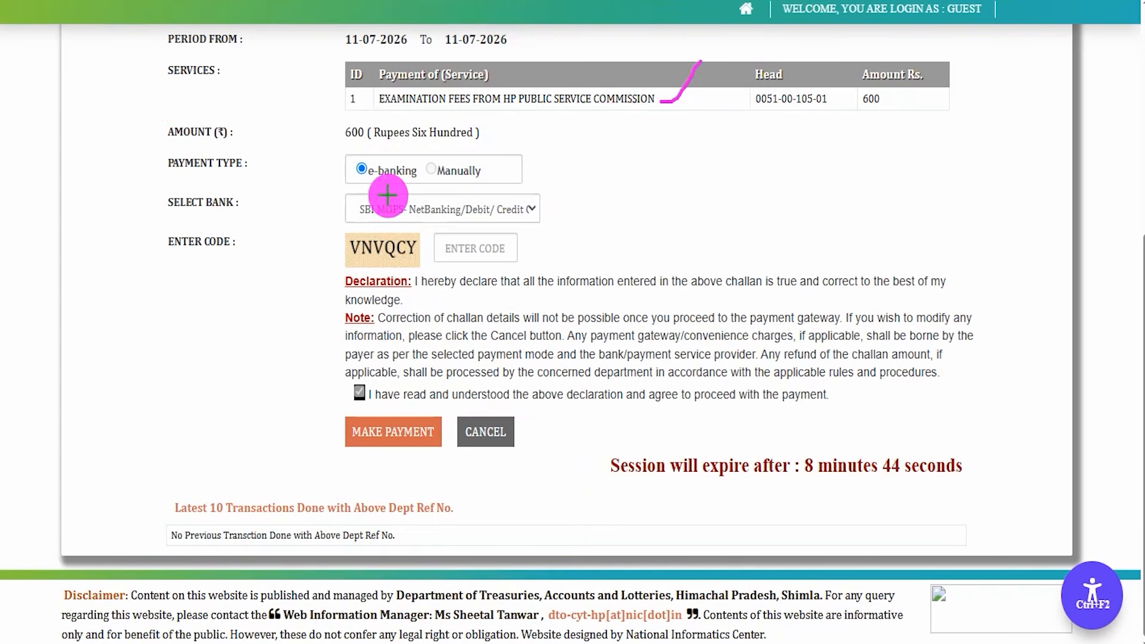
drag(361, 160, 395, 121)
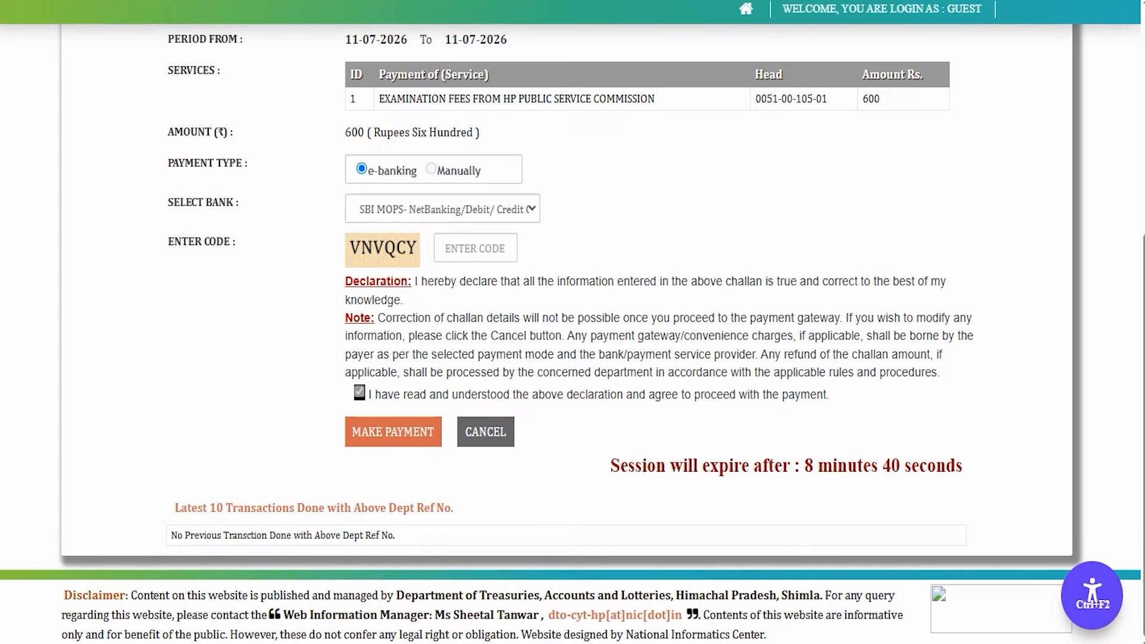
click(372, 213)
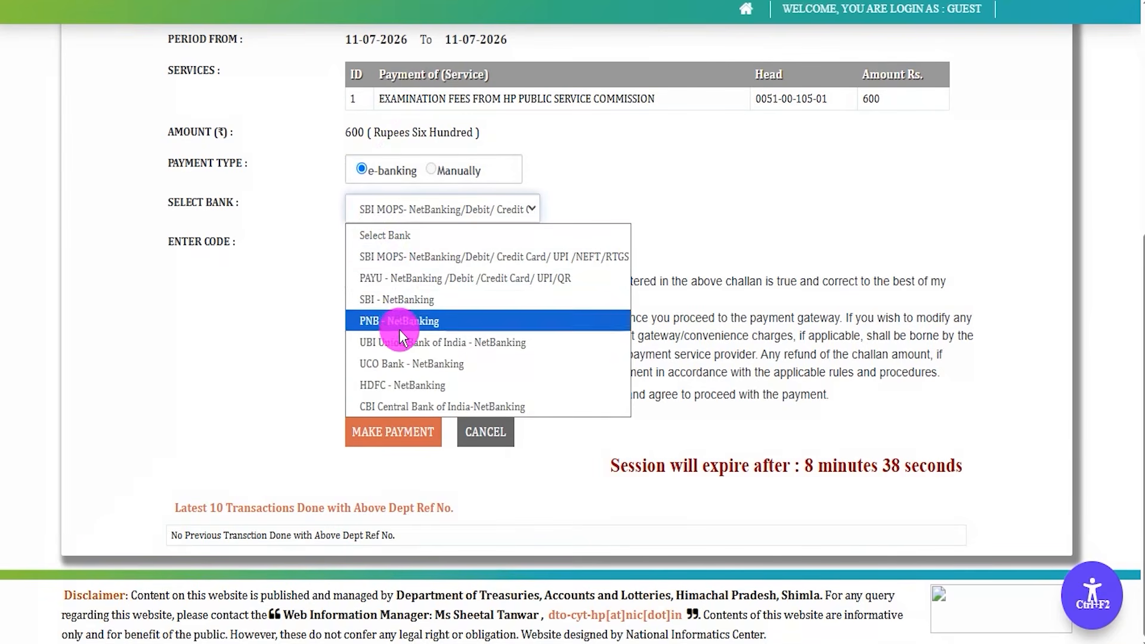
click(410, 270)
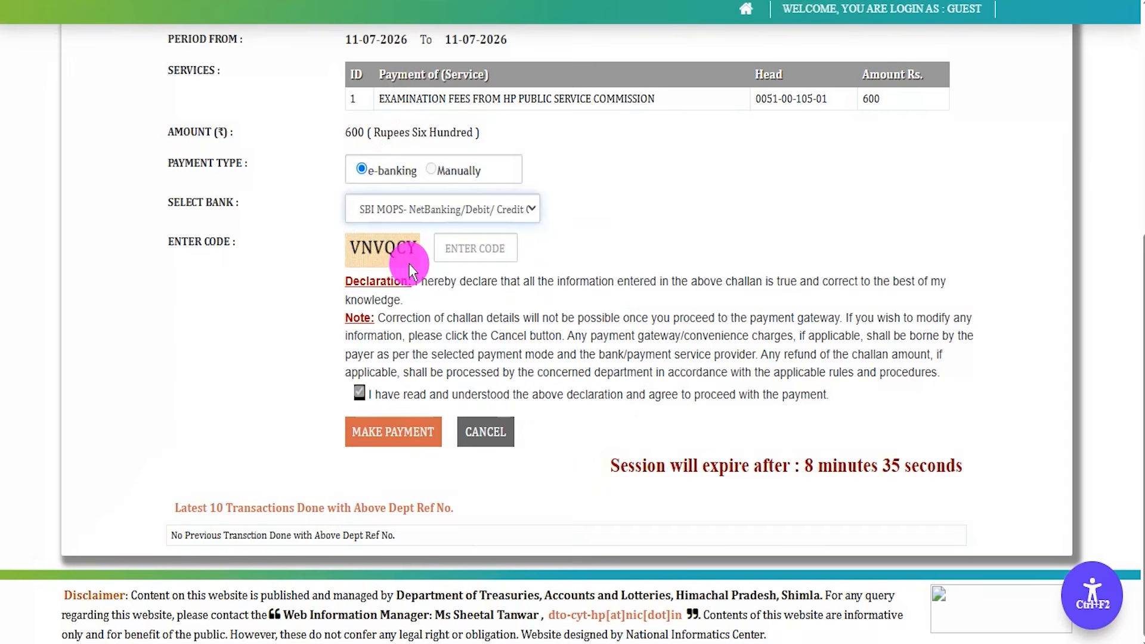
click(352, 425)
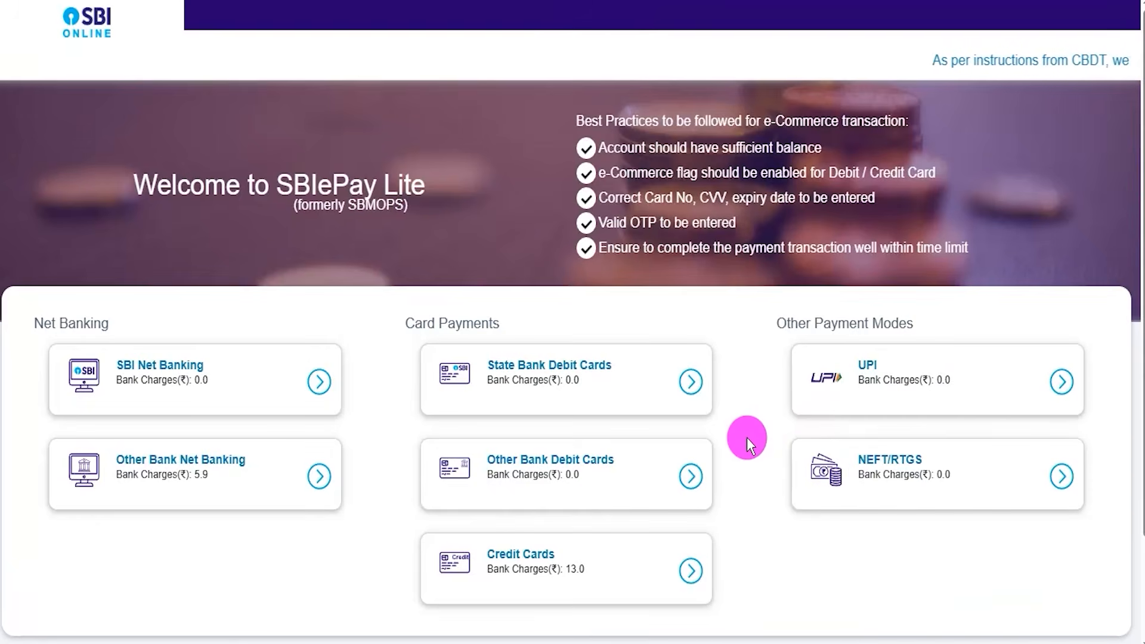
Choose UPI among the SBIePay Lite payment modes and confirm the transaction to generate the payment QR code.
drag(233, 333, 278, 288)
drag(542, 341, 582, 293)
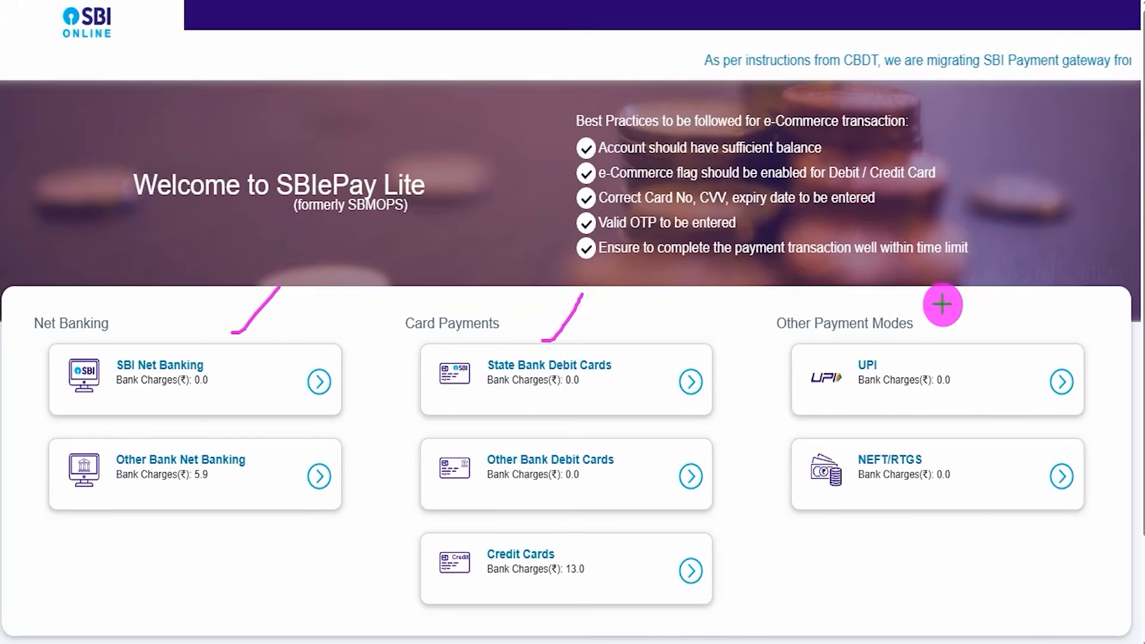
drag(944, 310, 993, 242)
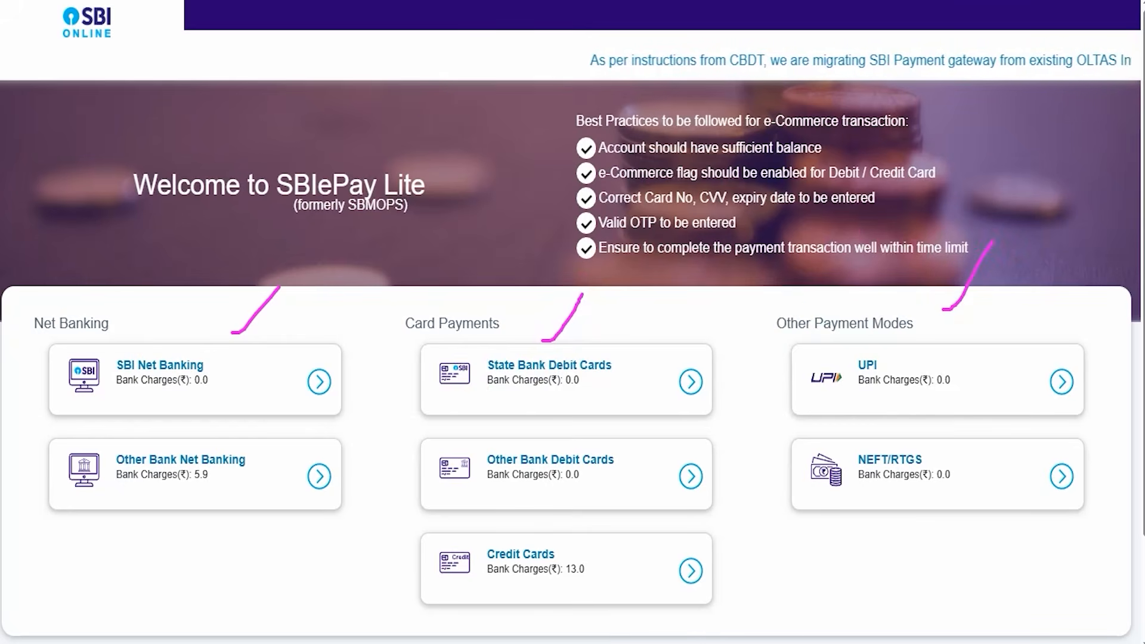
key(Escape)
mouse_move(781, 340)
mouse_down()
mouse_move(1043, 379)
mouse_move(1092, 396)
mouse_move(1097, 422)
mouse_up()
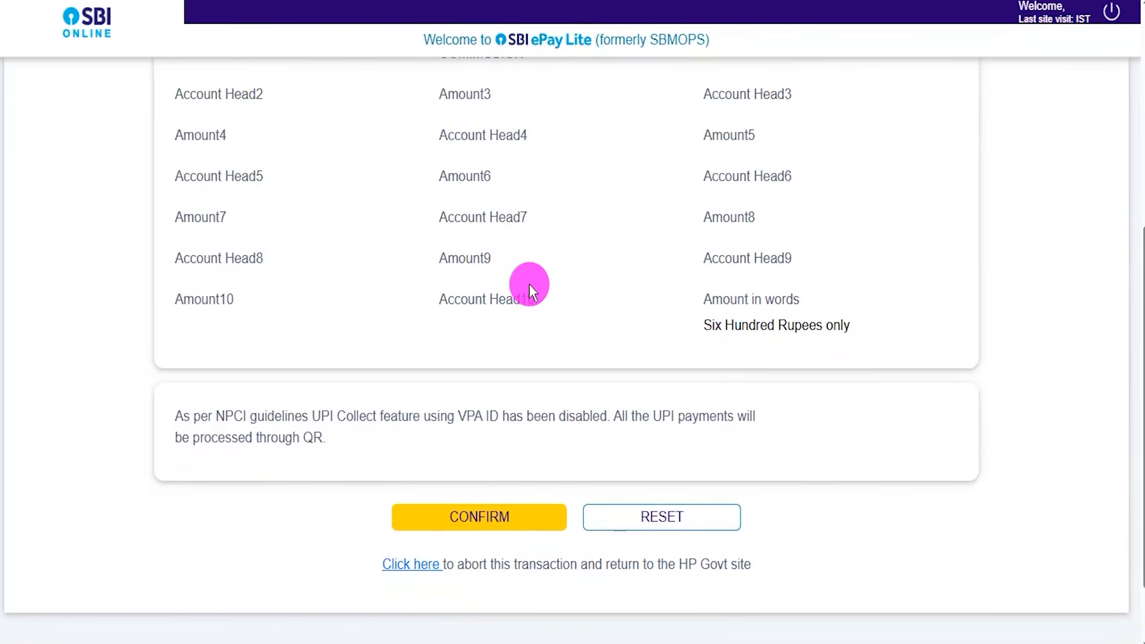
mouse_move(358, 491)
mouse_down()
mouse_move(439, 491)
mouse_move(581, 545)
mouse_up()
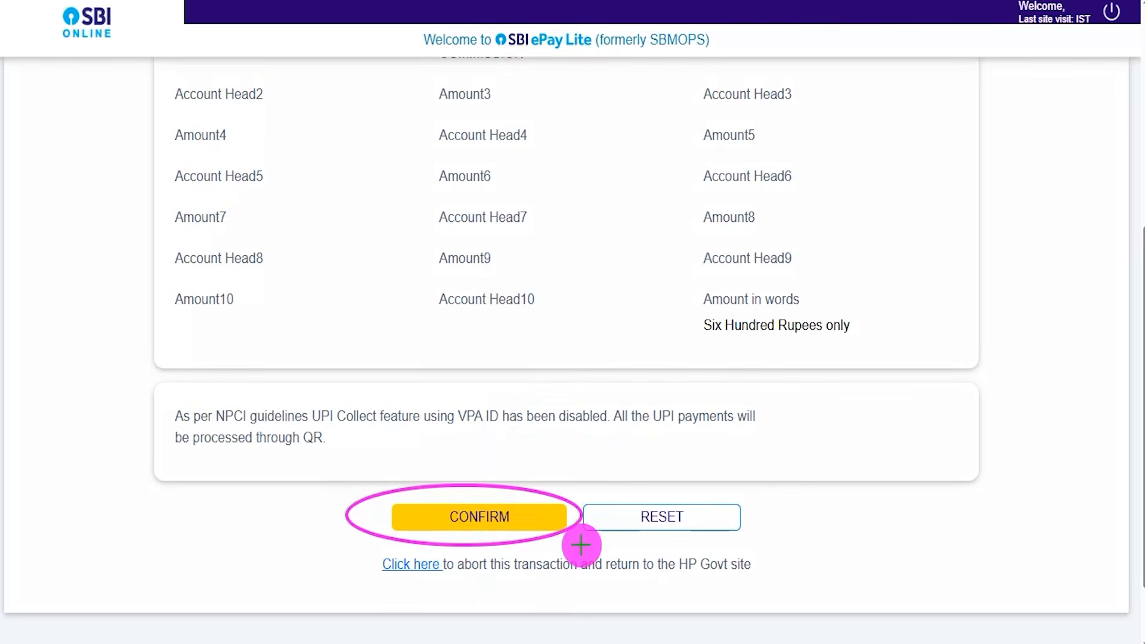
click(527, 521)
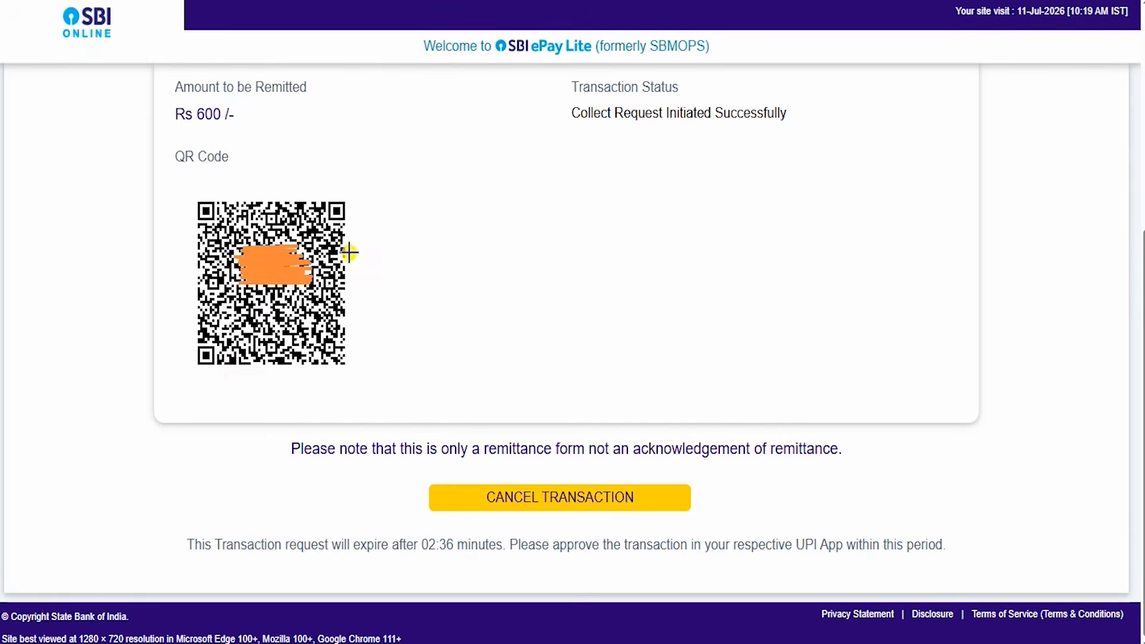
Examine the QR code provided for paying the application fee by UPI.
drag(348, 253, 465, 171)
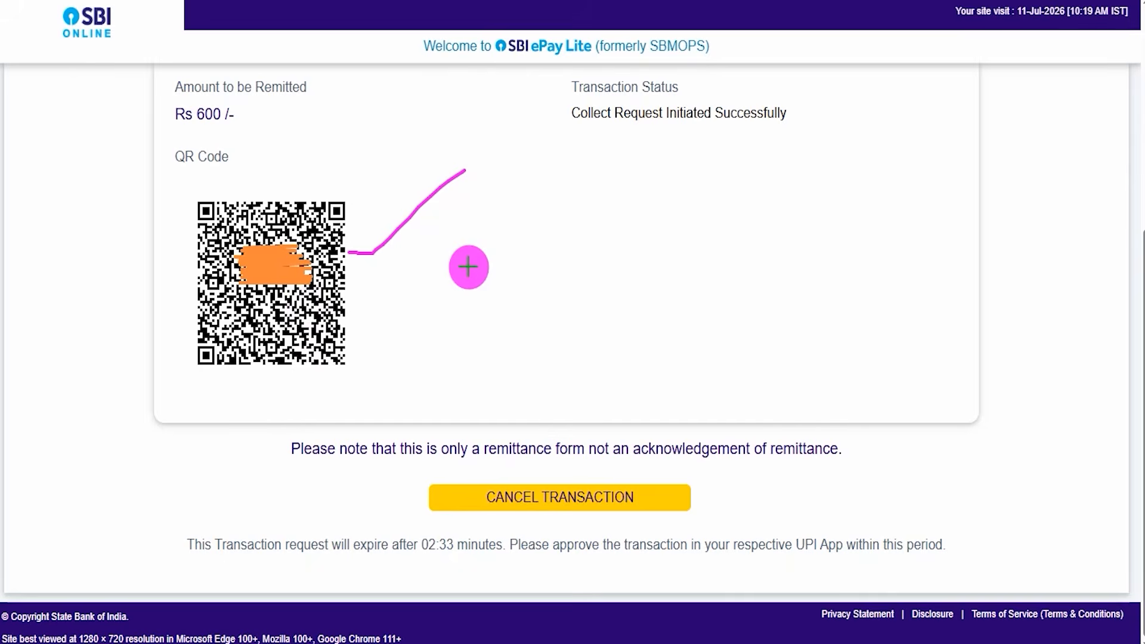
drag(360, 291, 446, 225)
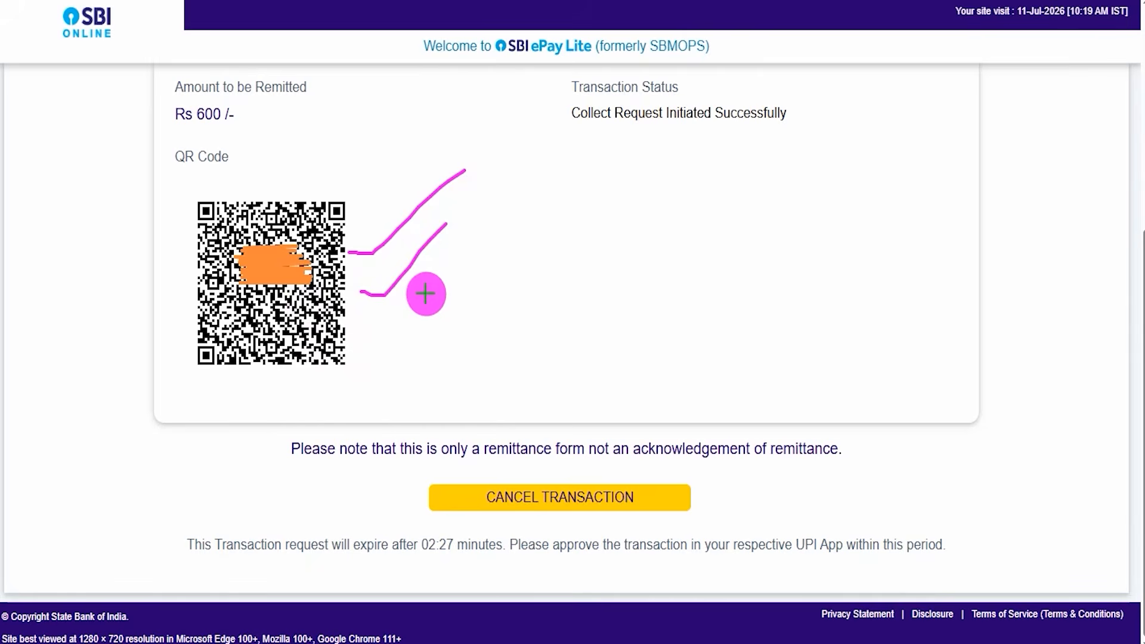
drag(378, 323, 463, 257)
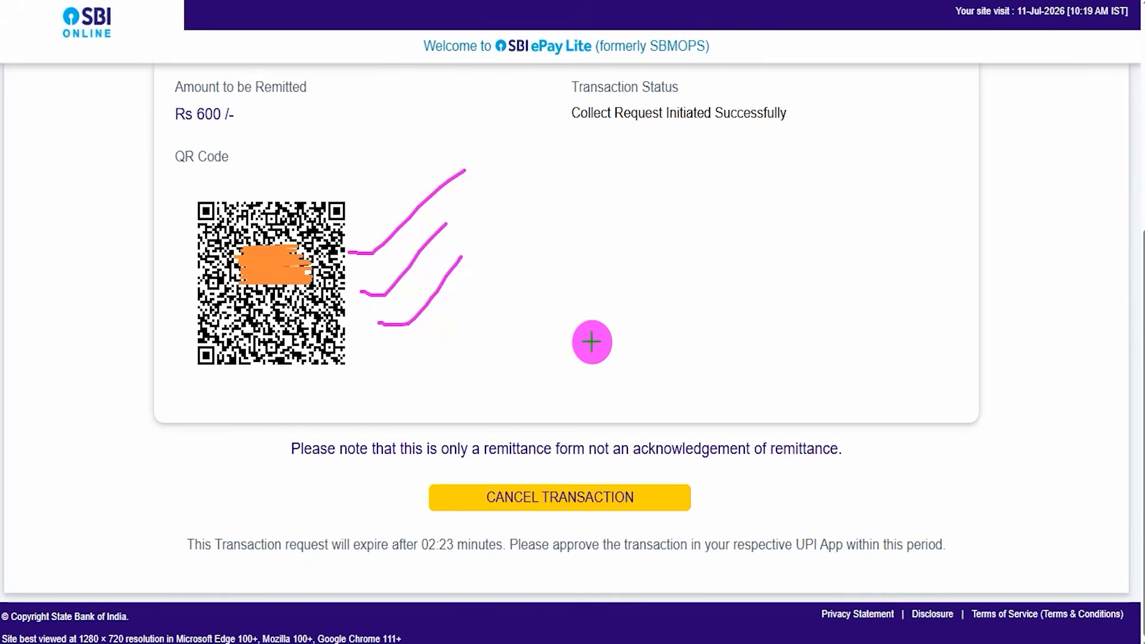
drag(389, 349, 484, 274)
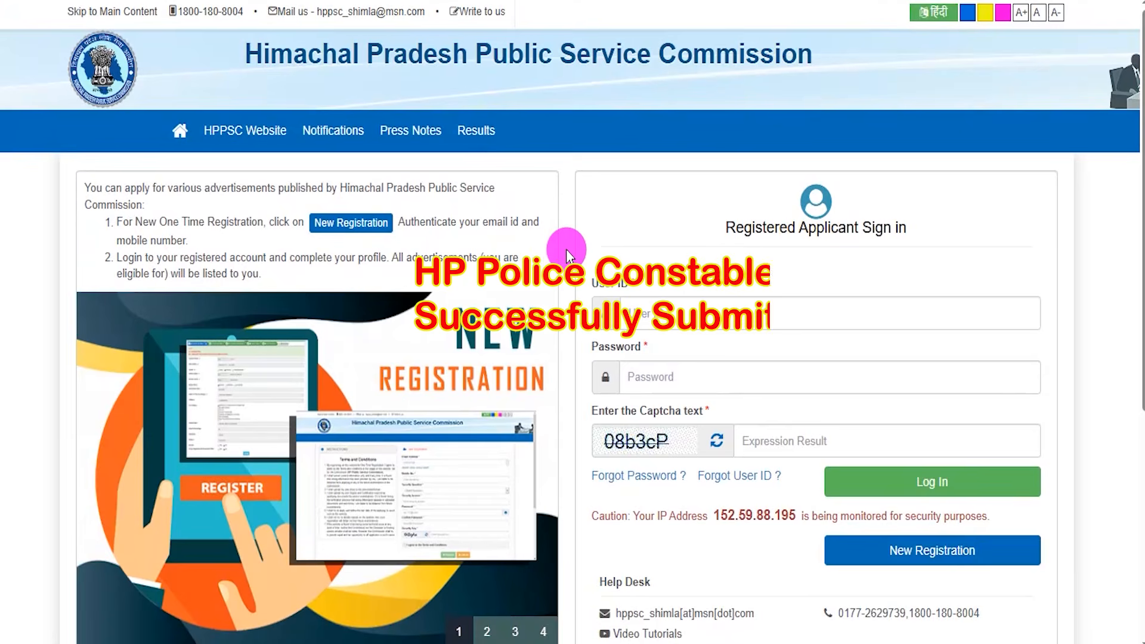
scroll(567, 249, down, 5)
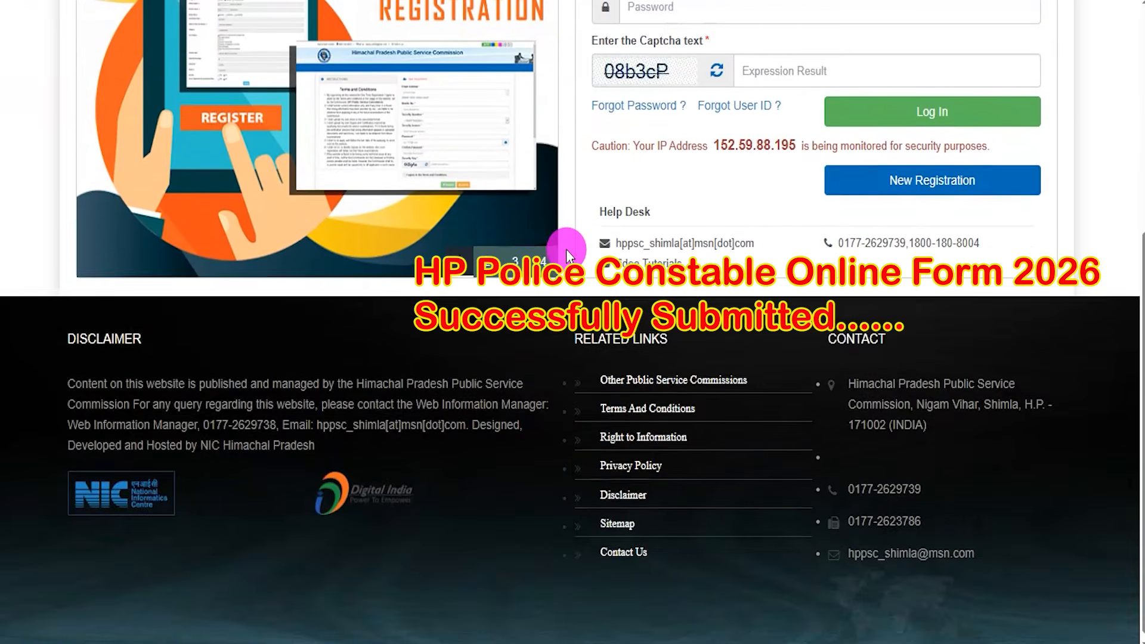
scroll(566, 249, up, 5)
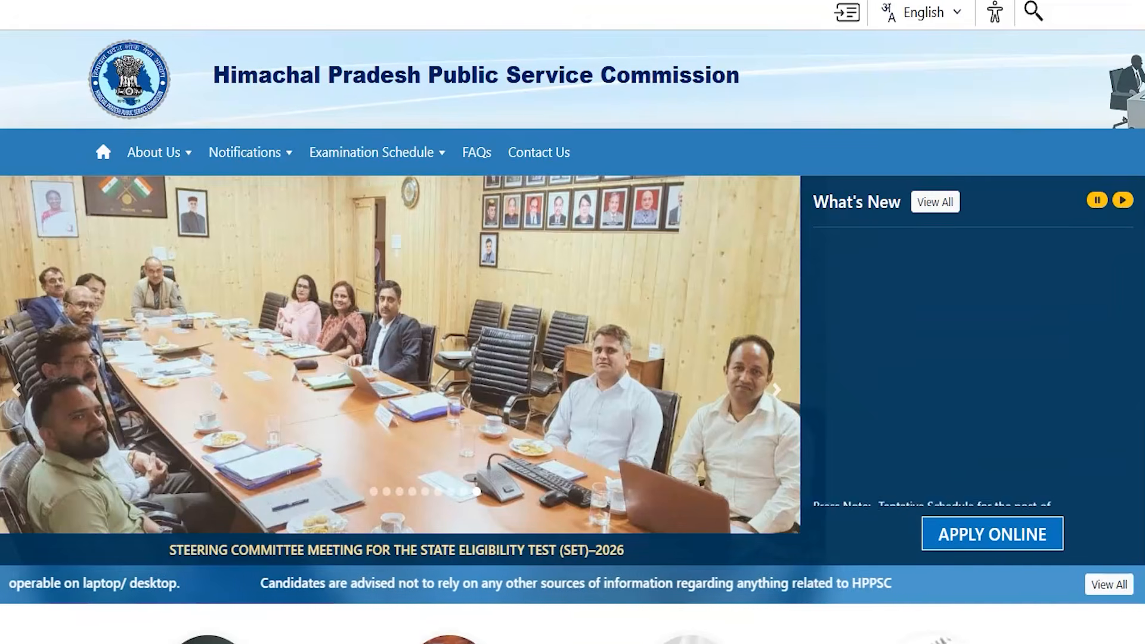